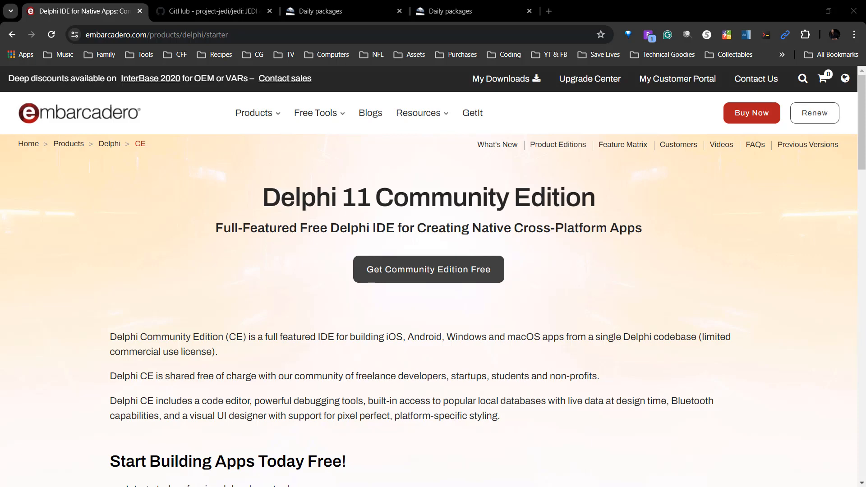
- Request the free Delphi Community Edition download, filling in the account password and accepting the End User License Agreement
click(361, 273)
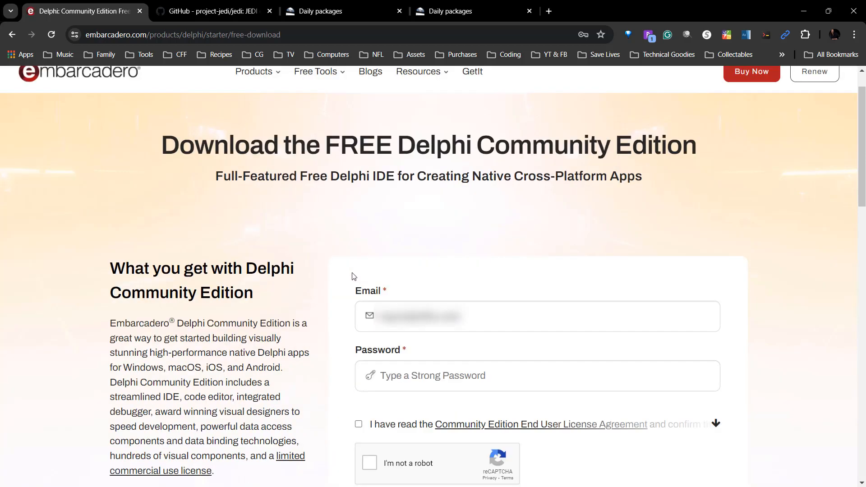
scroll(352, 275, down, 2)
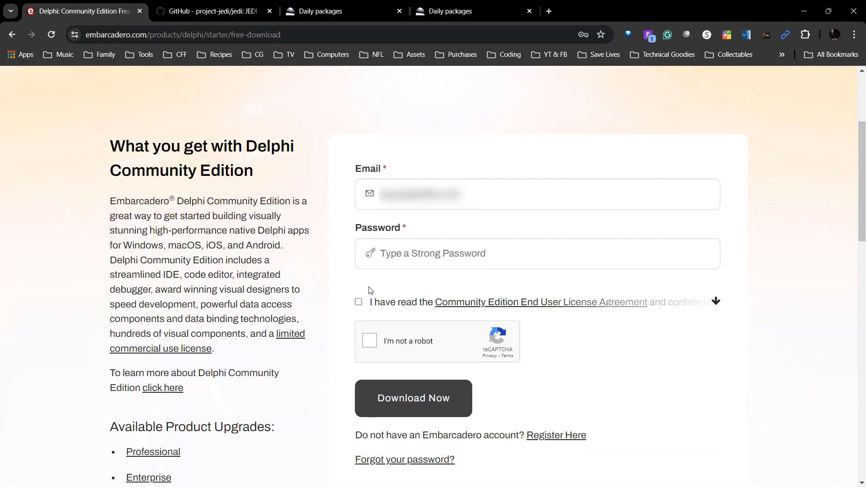
click(423, 261)
click(433, 289)
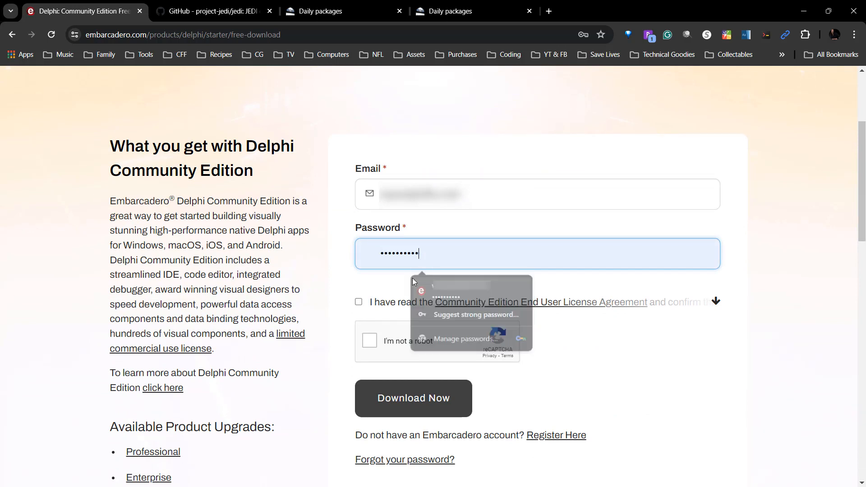
click(359, 302)
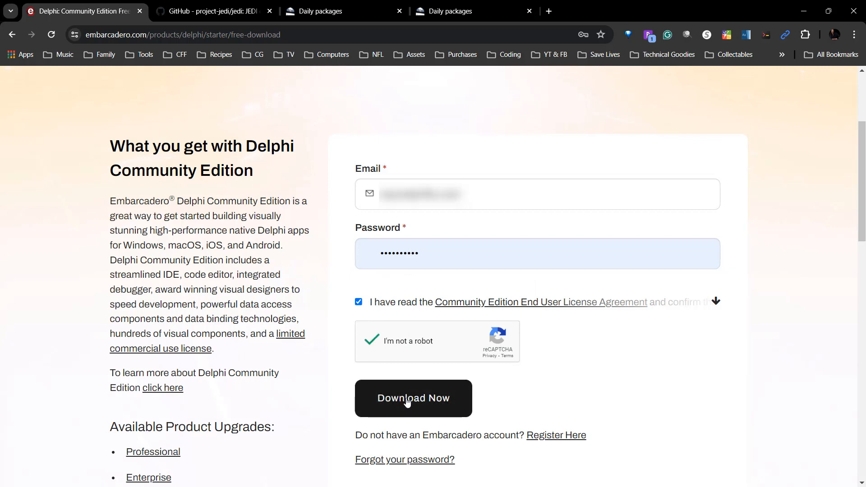
click(408, 402)
- Save the installer RADStudio_11_3_esd_61_3236.exe in the Development\Delphi folder on drive D:
click(300, 60)
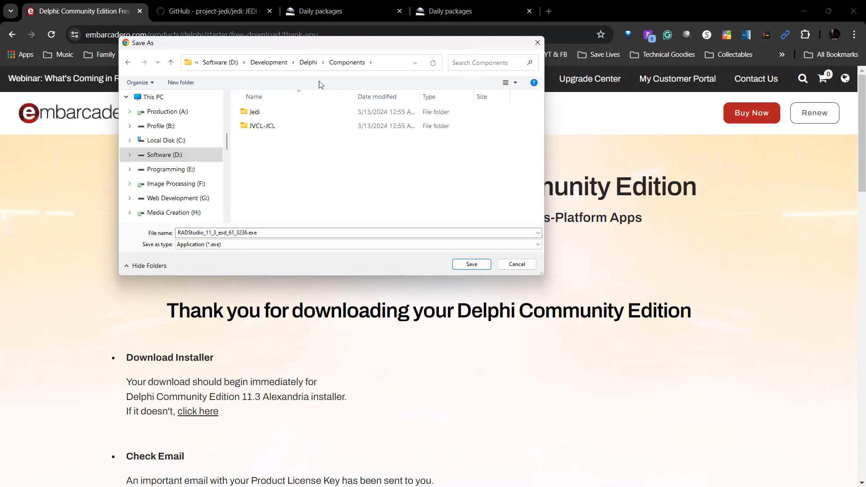
click(309, 62)
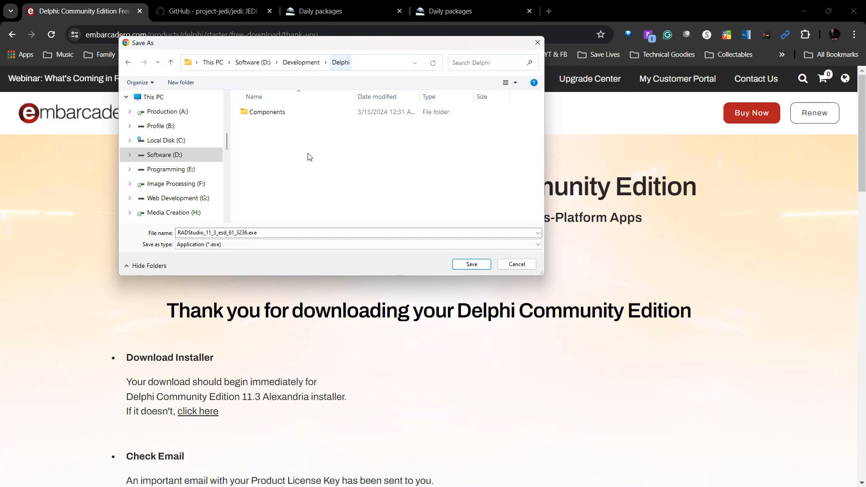
click(472, 265)
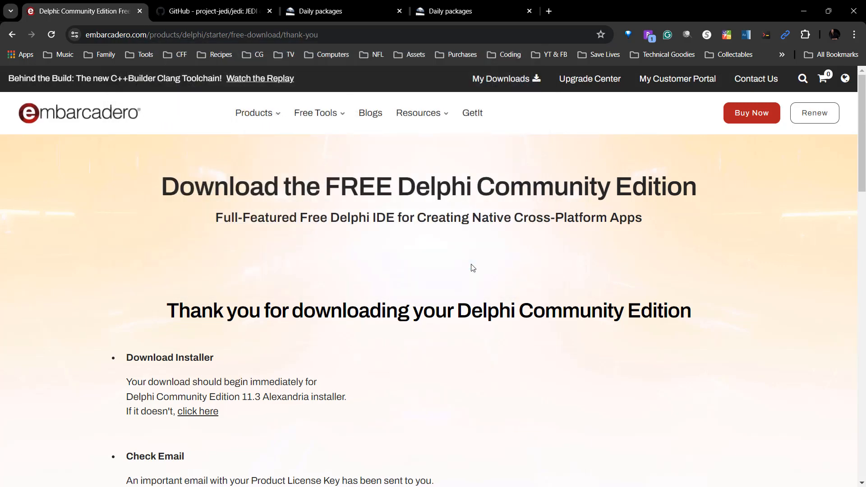
- Run the downloaded RADStudio_11_3_esd_61_3236.exe from its folder with English as the setup language
click(816, 37)
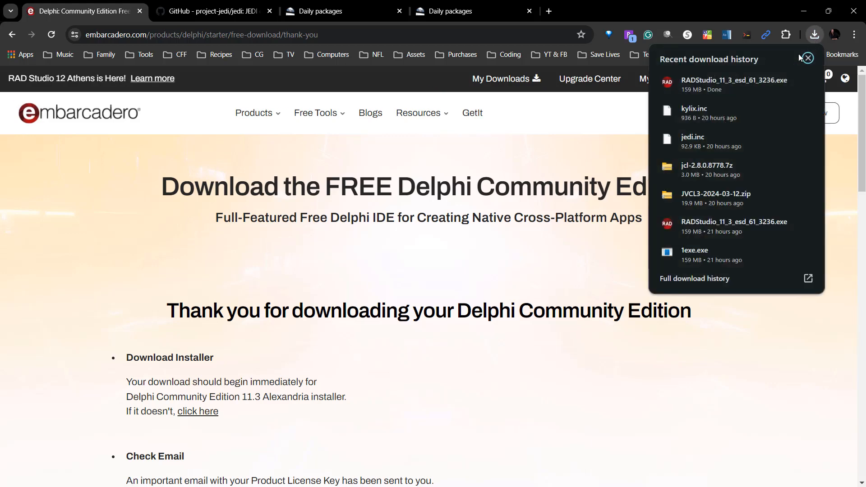
click(789, 82)
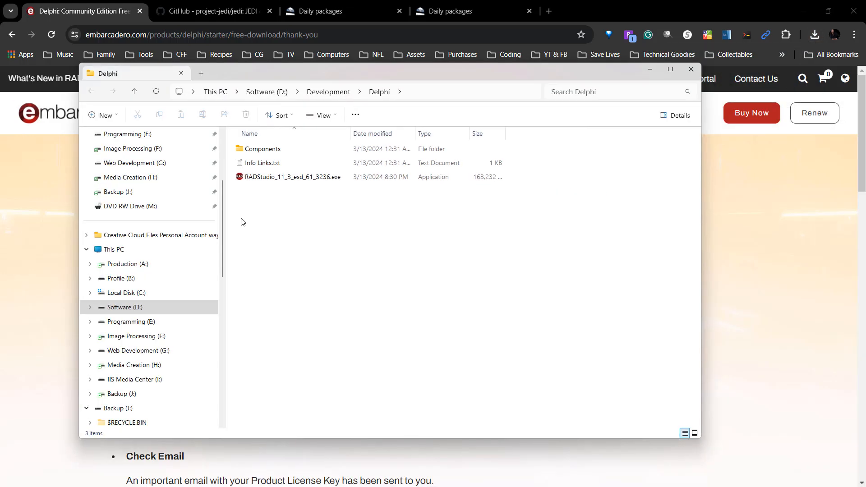
double_click(283, 179)
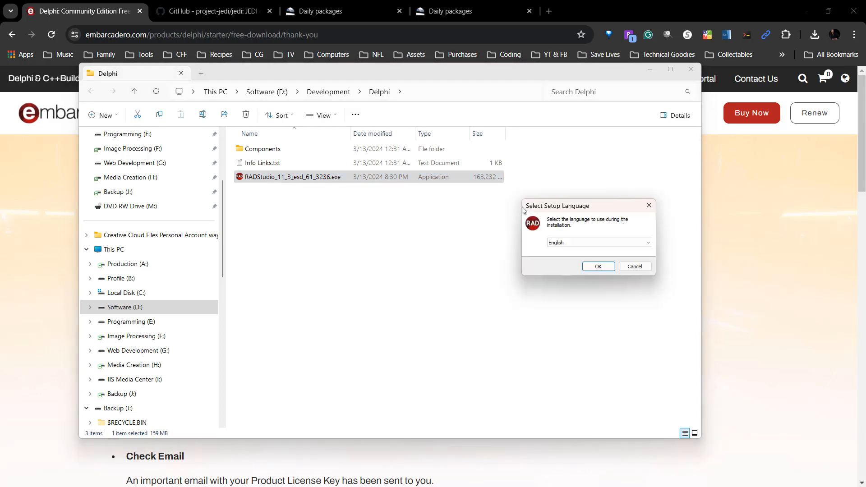
drag(523, 210, 390, 217)
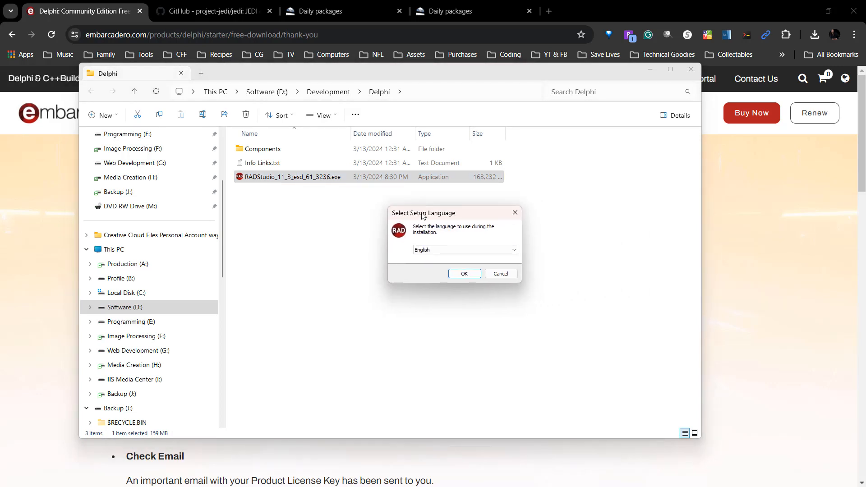
click(465, 274)
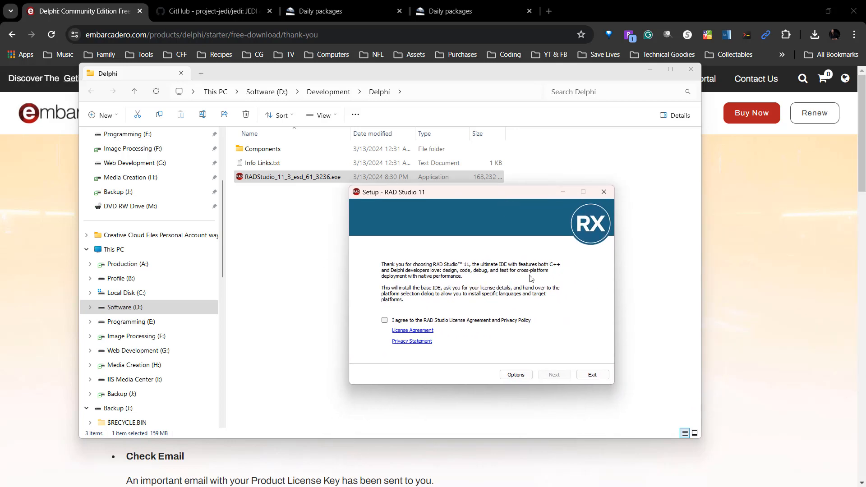
- Agree to the RAD Studio license and set the application's destination folder to A:\Embarcadero\Studio\22.0 in the setup options
click(385, 320)
click(518, 375)
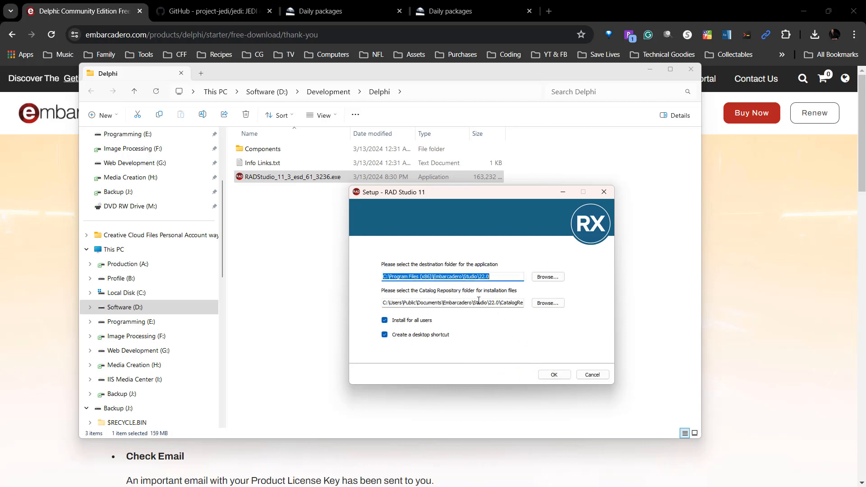
click(432, 277)
drag(433, 277, 216, 276)
text(A:)
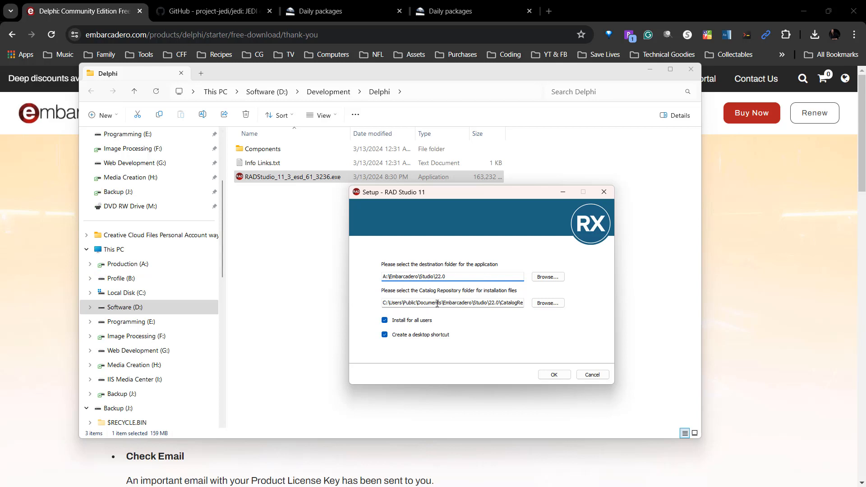
- Set the Catalog Repository folder to A:\Embarcadero\Studio\22.0\CatalogRepository, apply the setup options and proceed to the licensing choices
drag(443, 303, 257, 289)
text(A:)
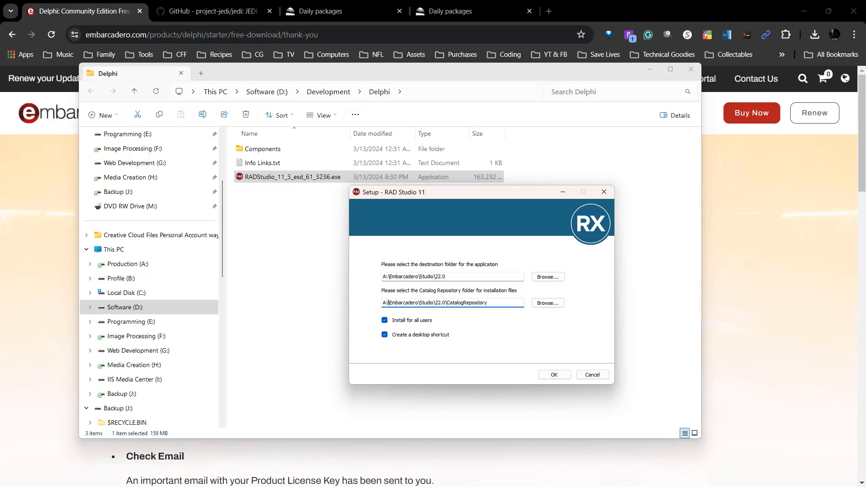
click(560, 377)
click(556, 375)
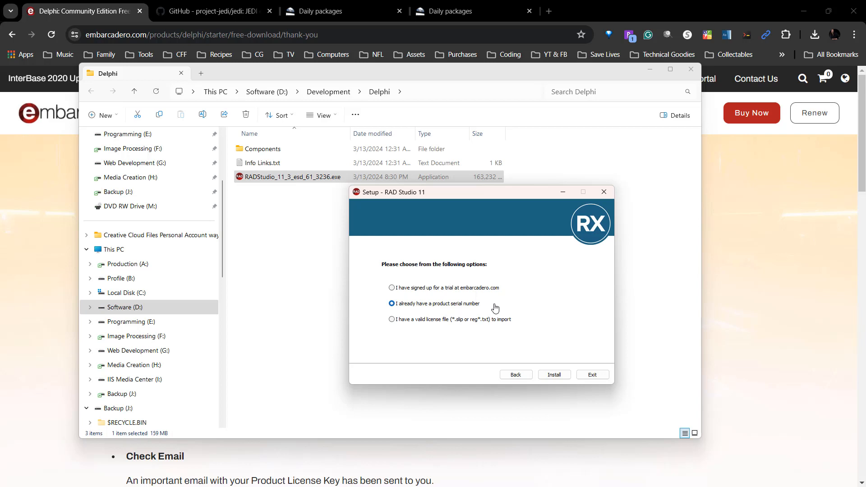
- Start the installation using an existing product serial number and register the product by pasting the serial number
click(555, 376)
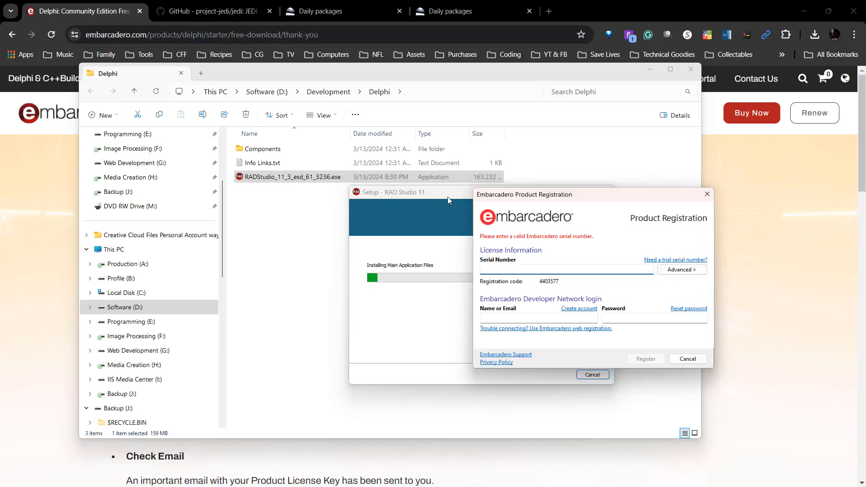
drag(445, 204, 467, 208)
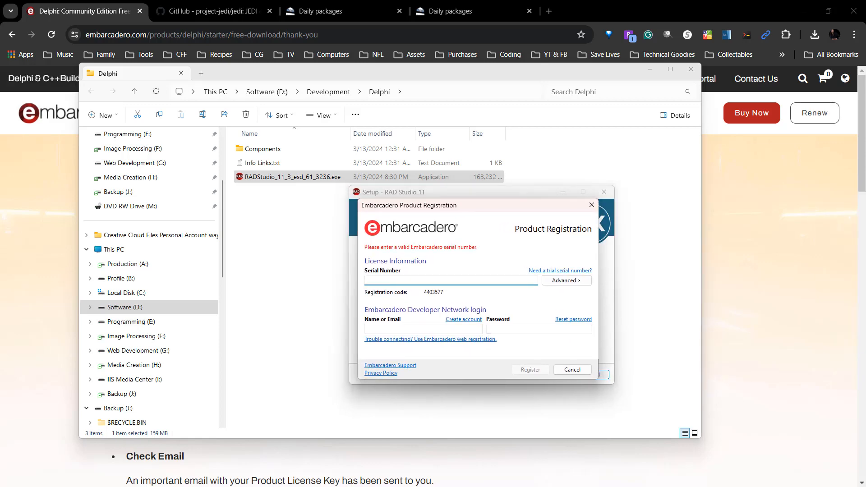
click(423, 280)
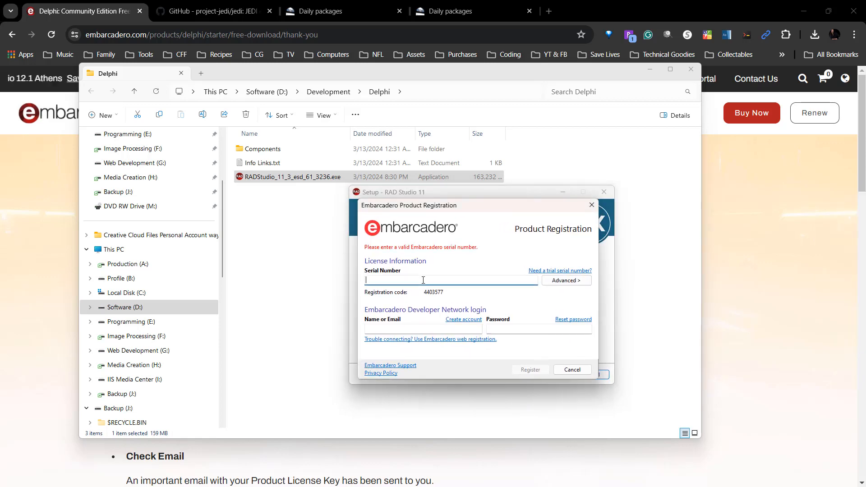
key(ctrl+v)
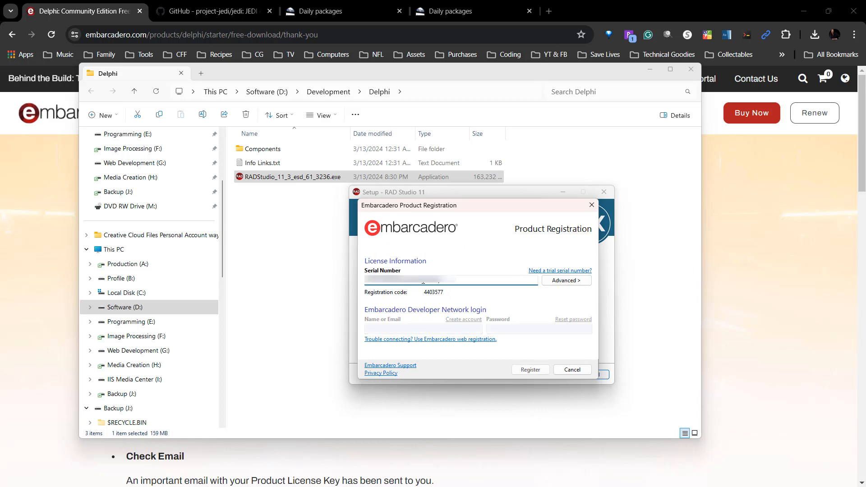
click(529, 370)
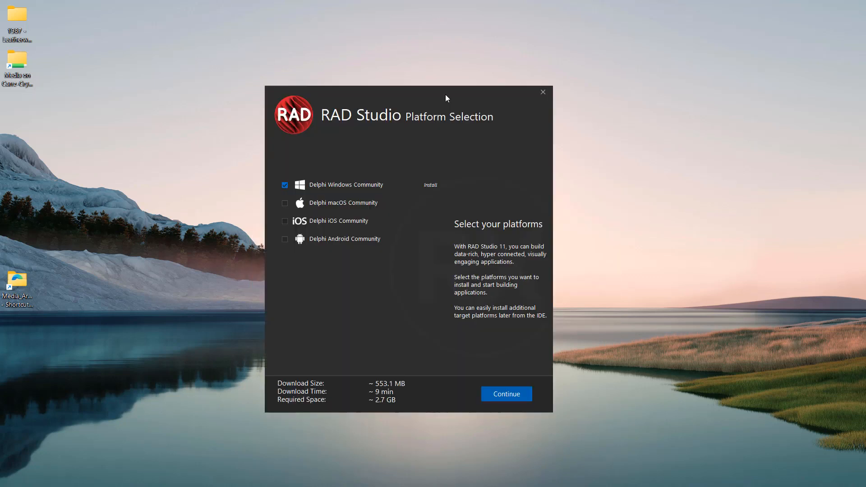
- Examine the installed files in A:\Embarcadero\Studio\22.0 in File Explorer
drag(446, 94, 462, 94)
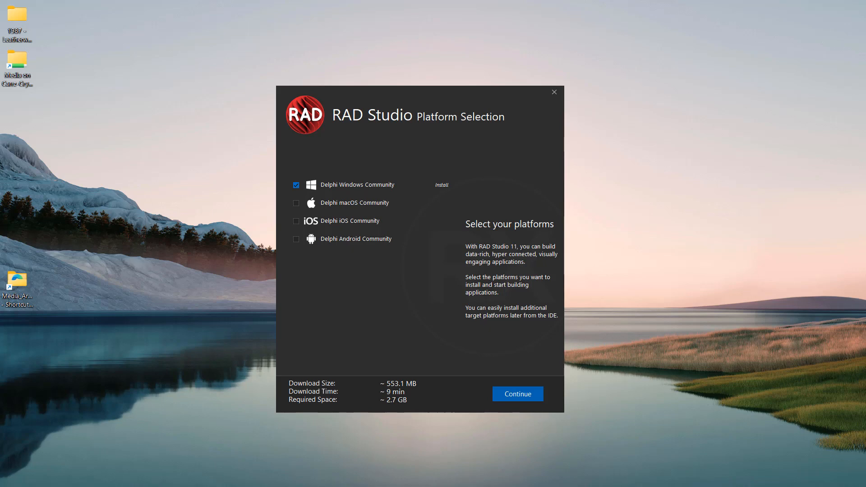
drag(424, 150, 425, 121)
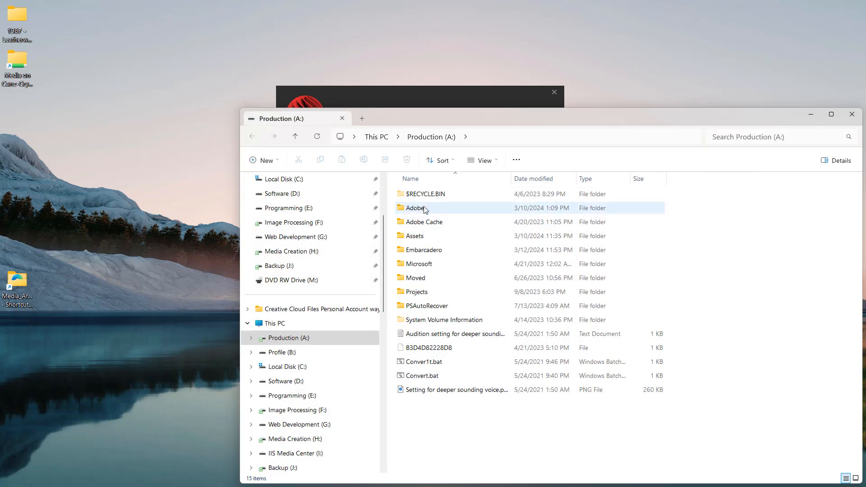
double_click(424, 251)
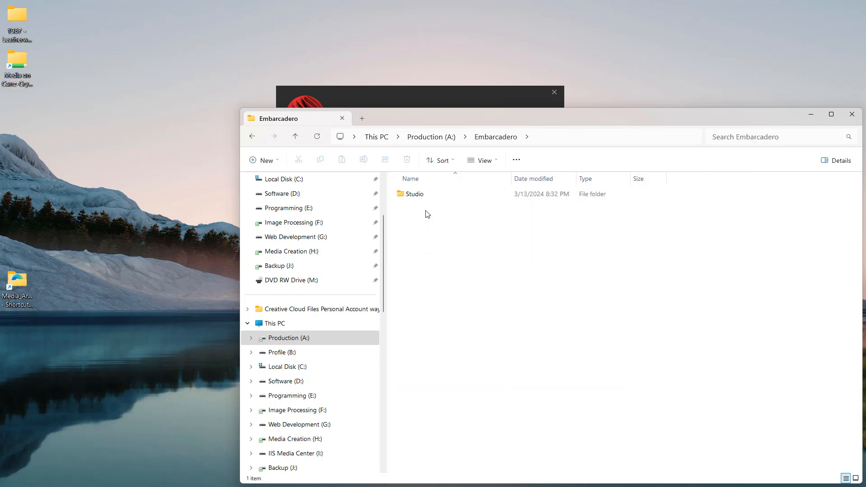
double_click(416, 194)
double_click(413, 194)
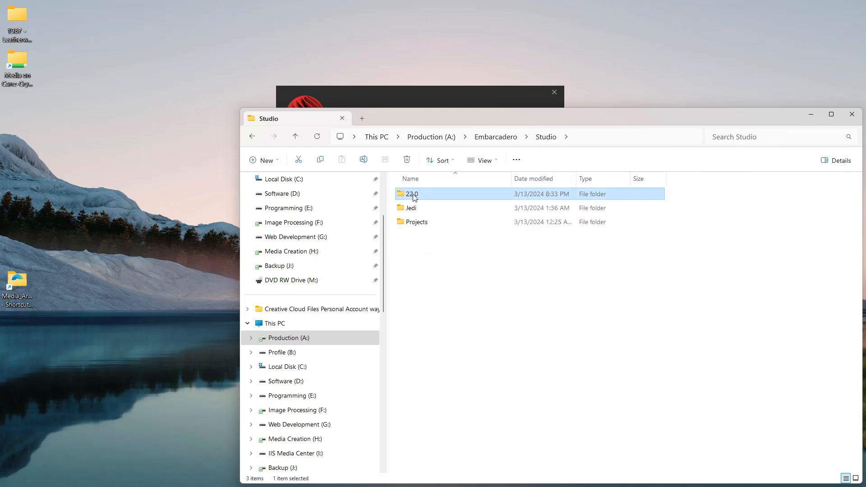
scroll(439, 270, down, 3)
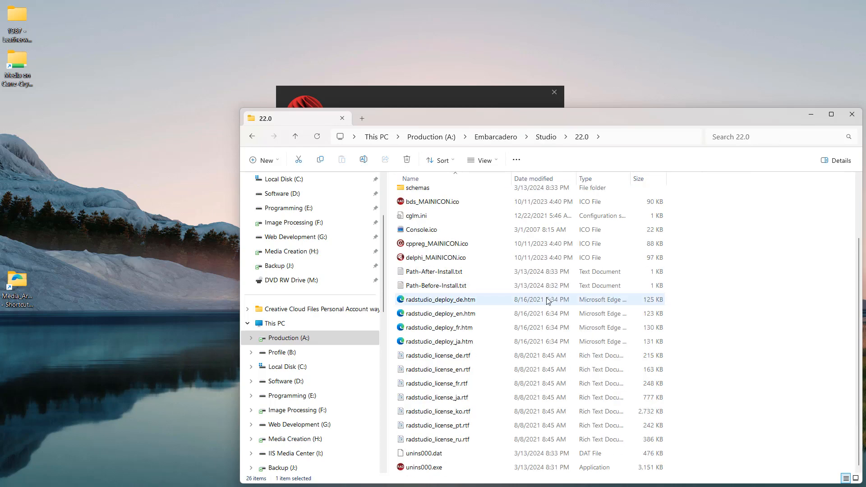
scroll(503, 350, up, 3)
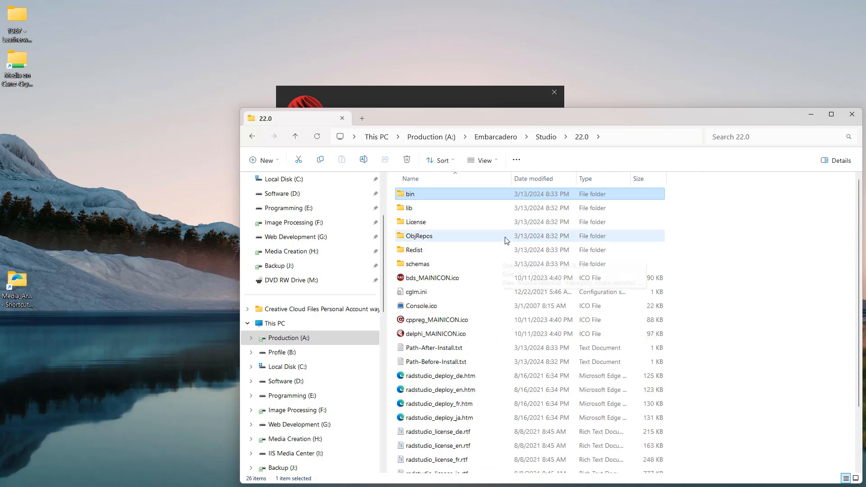
drag(522, 118, 487, 69)
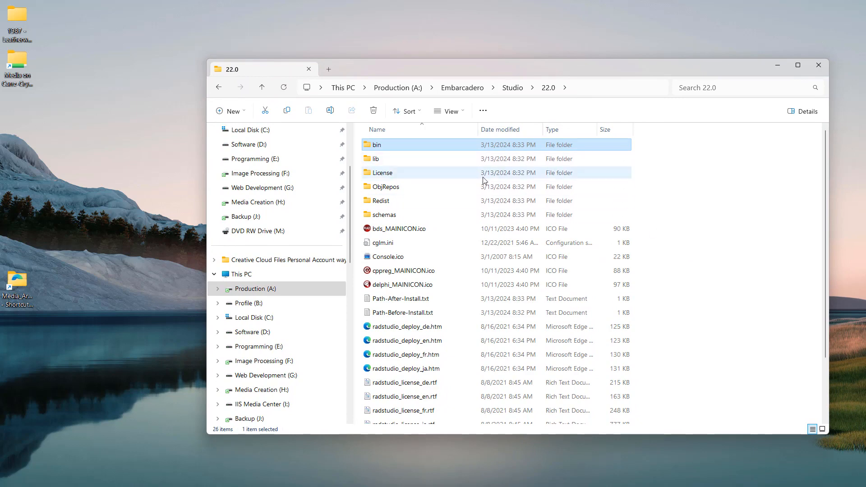
- Check the size of the 22.0 folder in its properties
click(515, 89)
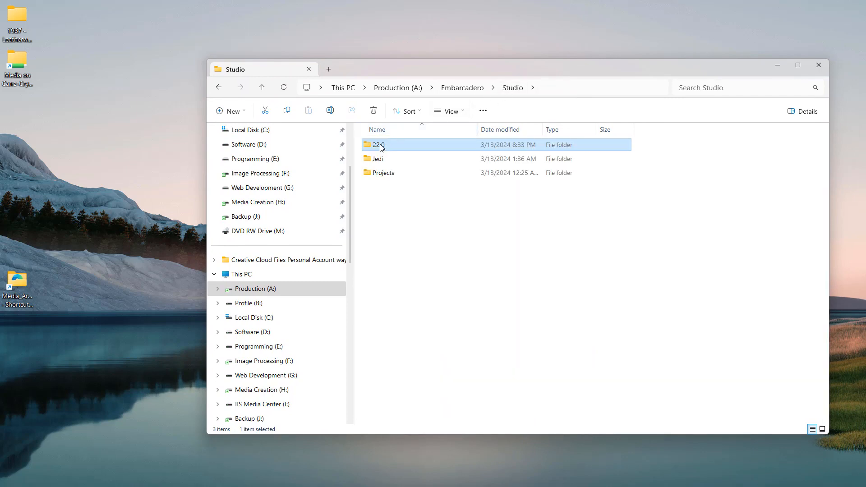
right_click(382, 148)
click(419, 291)
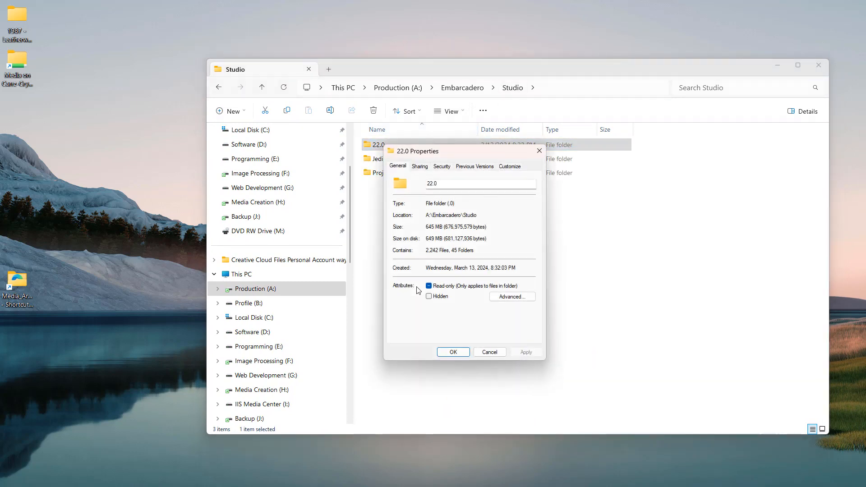
double_click(430, 227)
click(540, 153)
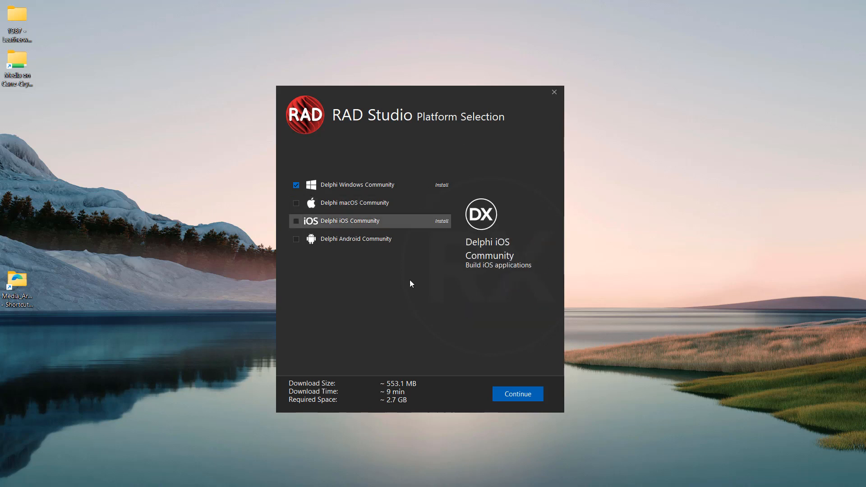
- Install the Windows and Android Community platforms with Samples, Help and Android SDK 25.2.5 - NDK r21 as additional options
click(297, 241)
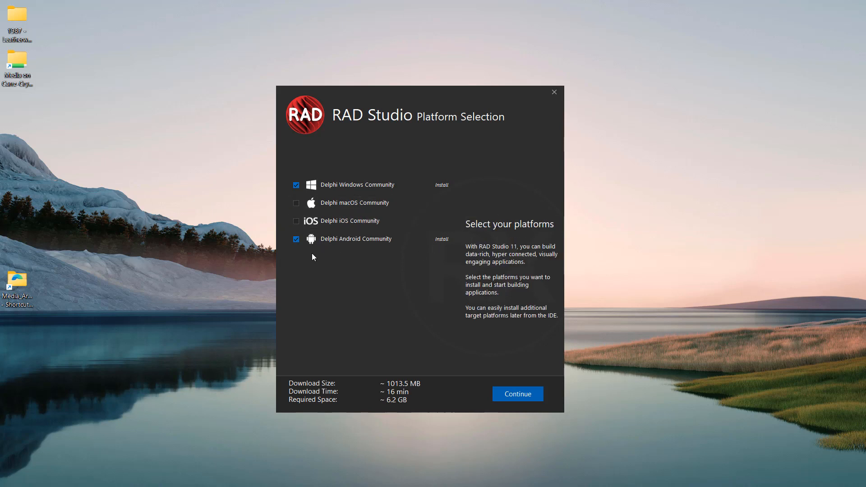
click(516, 396)
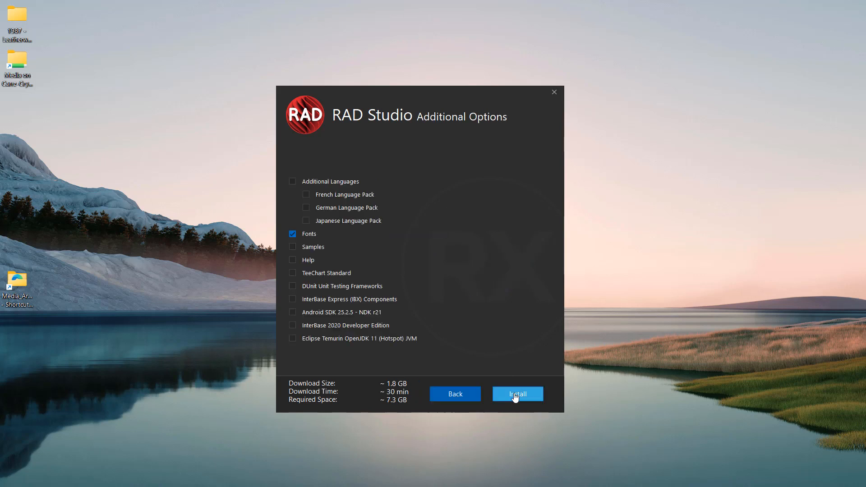
click(293, 247)
click(293, 260)
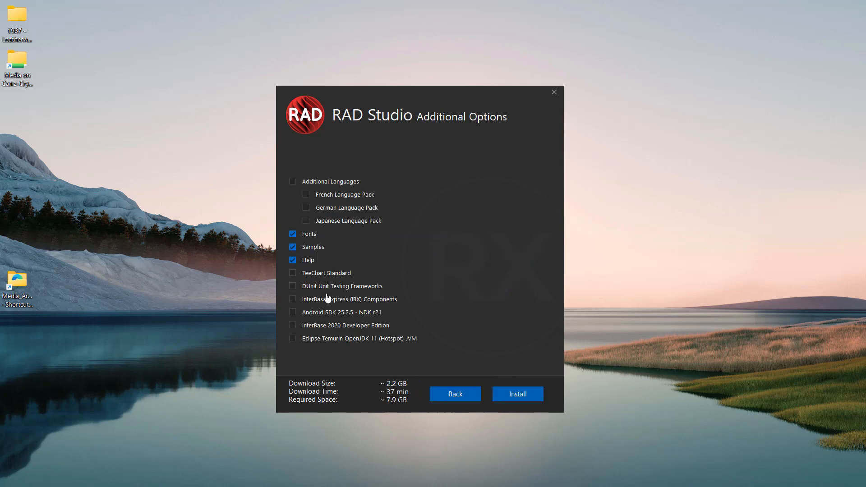
click(294, 314)
click(519, 395)
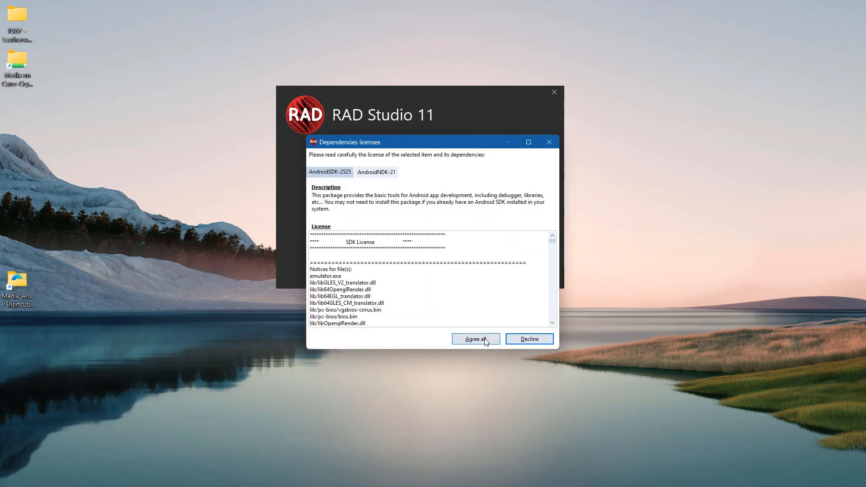
- Agree to all AndroidSDK-2525 and AndroidNDK-21 licenses and close the RAD Studio 11 installer once the operation completes
click(485, 339)
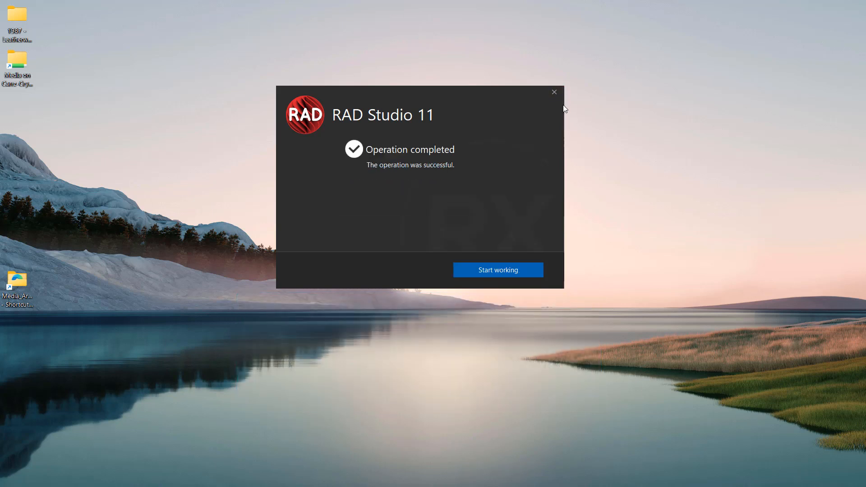
click(555, 93)
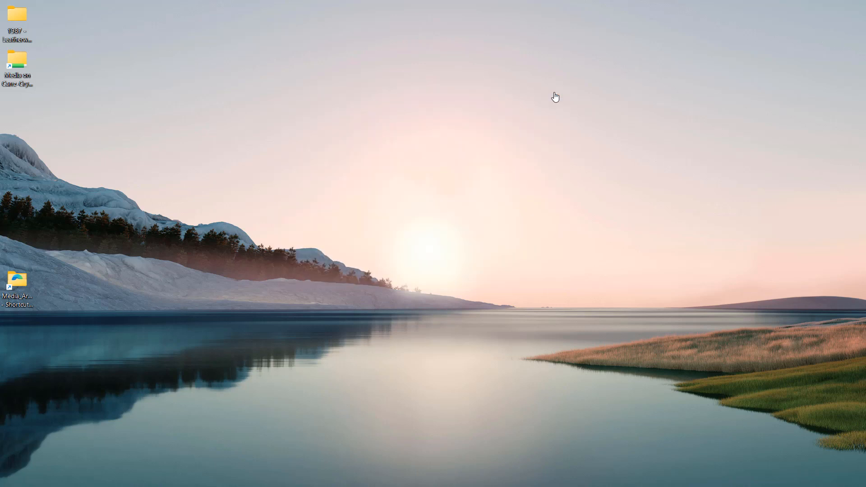
- In Chrome, open the raw download of jedi.inc from project-jedi/jedi, check A:\Embarcadero\Studio\Shared\Jedi as its save location, and cancel
mouse_move(268, 483)
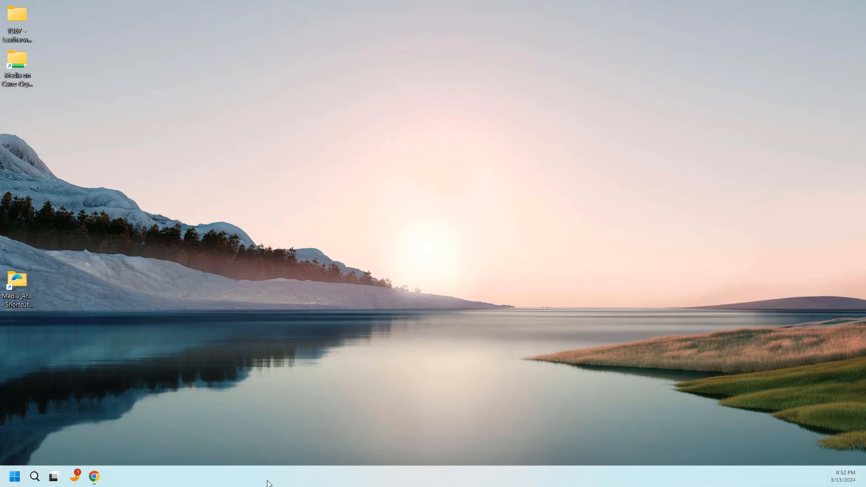
click(93, 477)
click(218, 14)
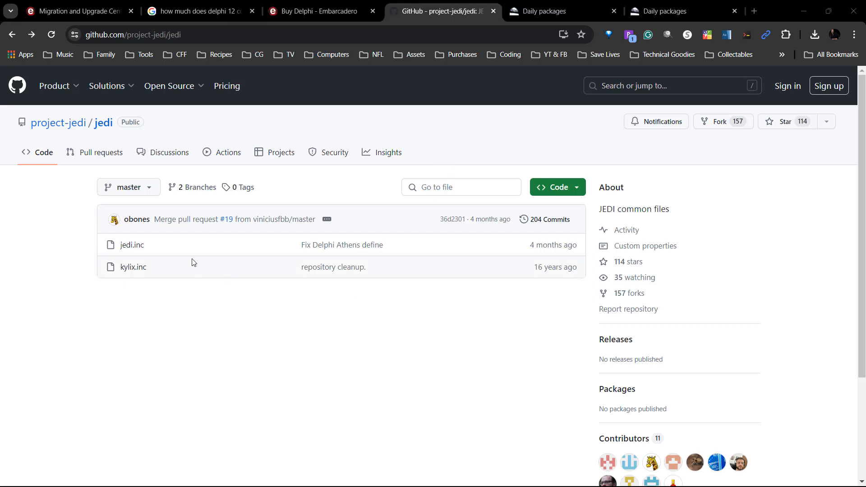
click(135, 248)
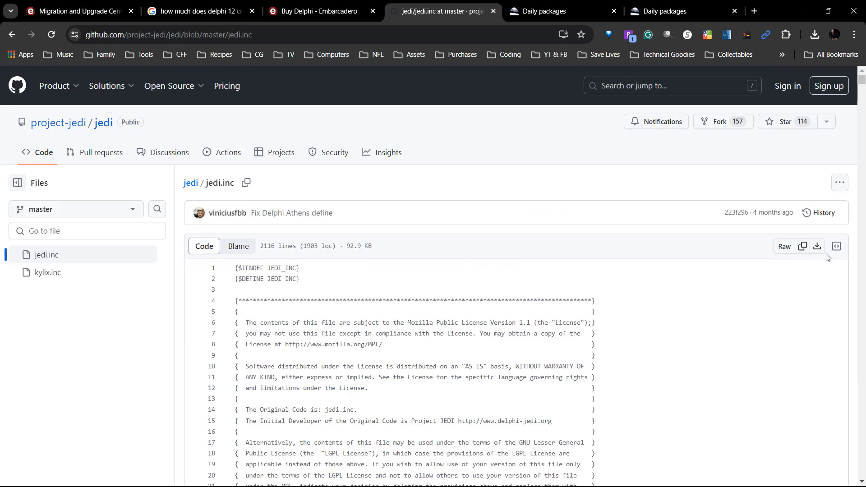
click(819, 248)
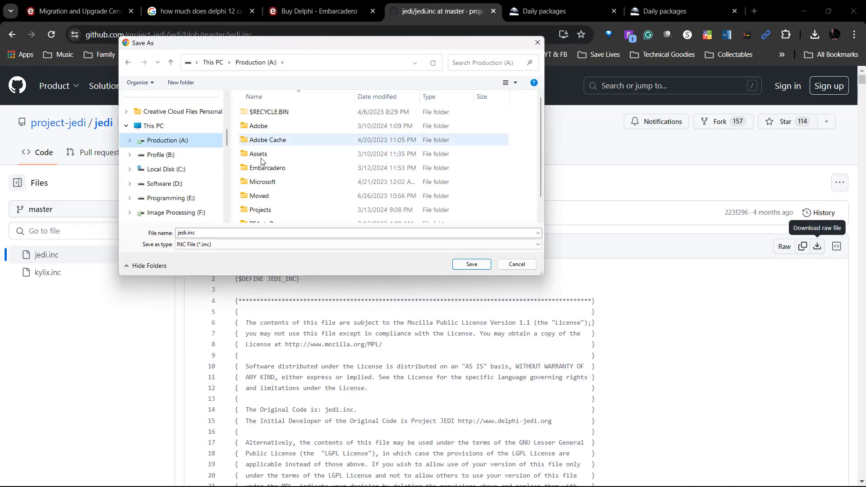
double_click(265, 168)
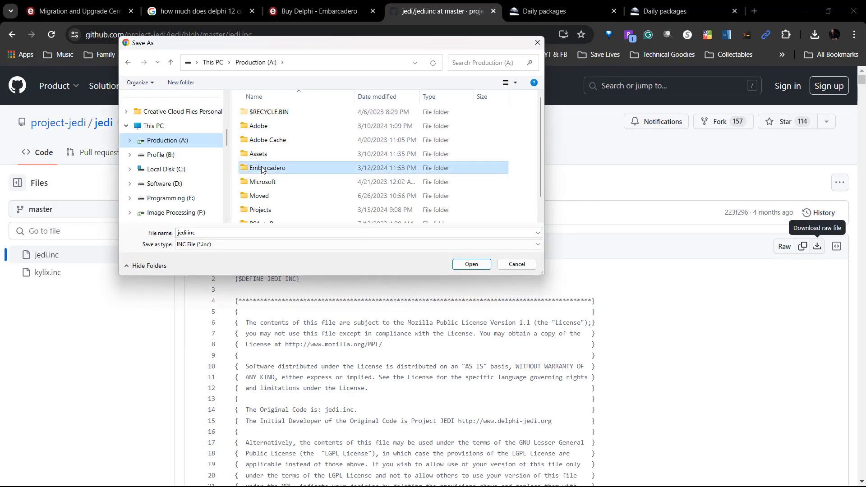
double_click(259, 112)
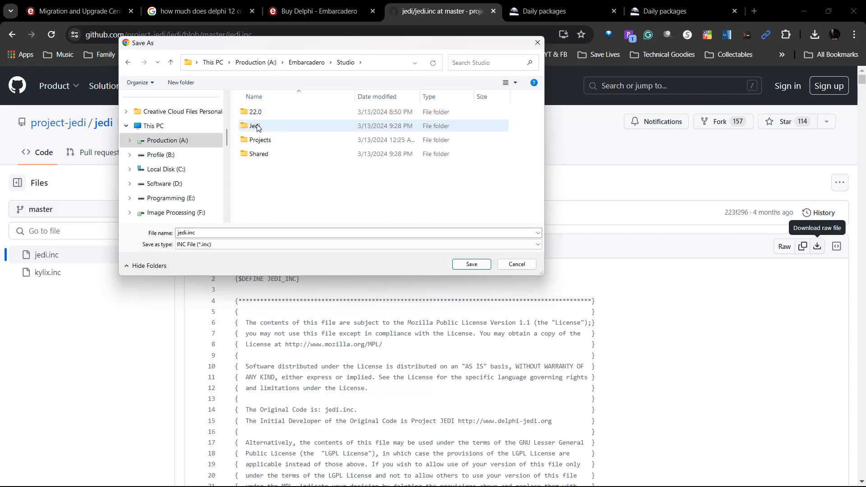
double_click(256, 154)
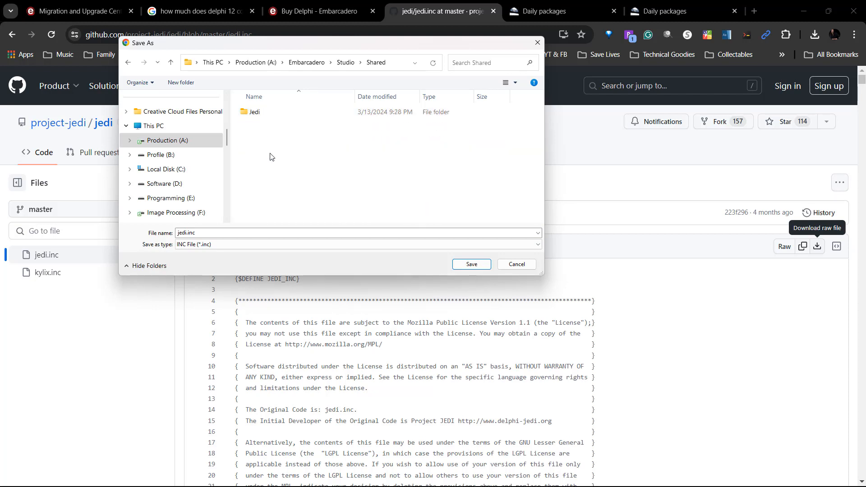
double_click(258, 116)
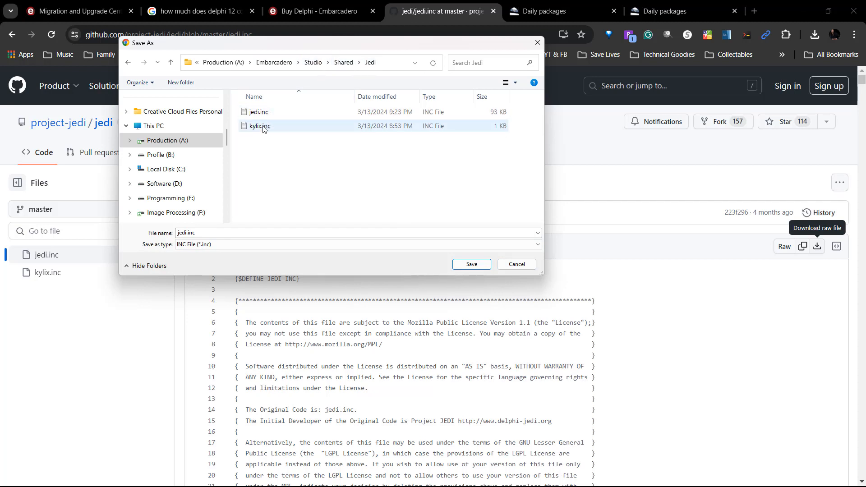
click(517, 264)
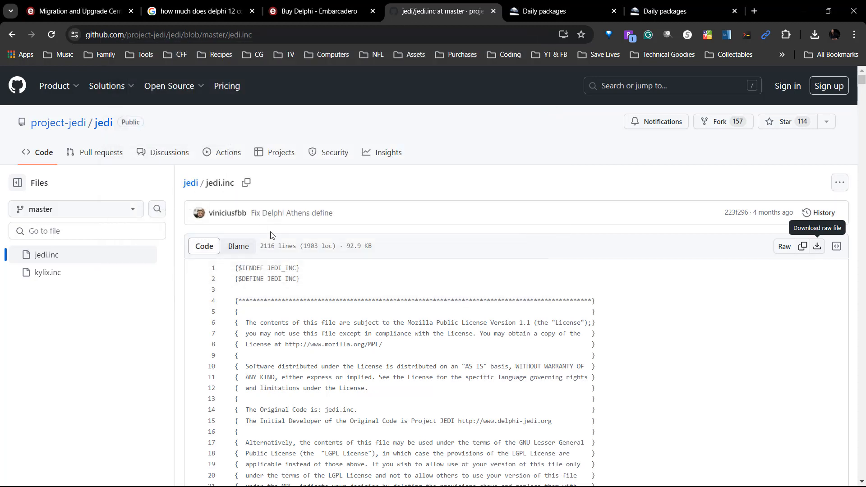
- Go back to the jedi repository, open the raw download of kylix.inc, and cancel the save
click(13, 36)
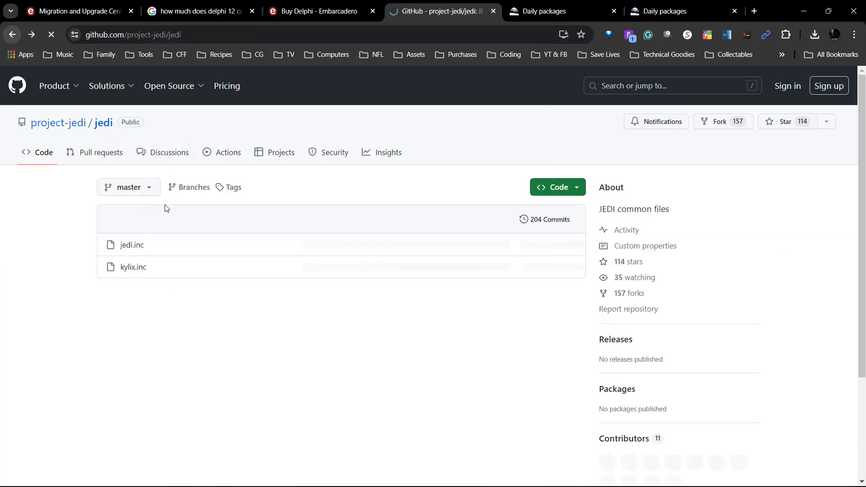
click(133, 268)
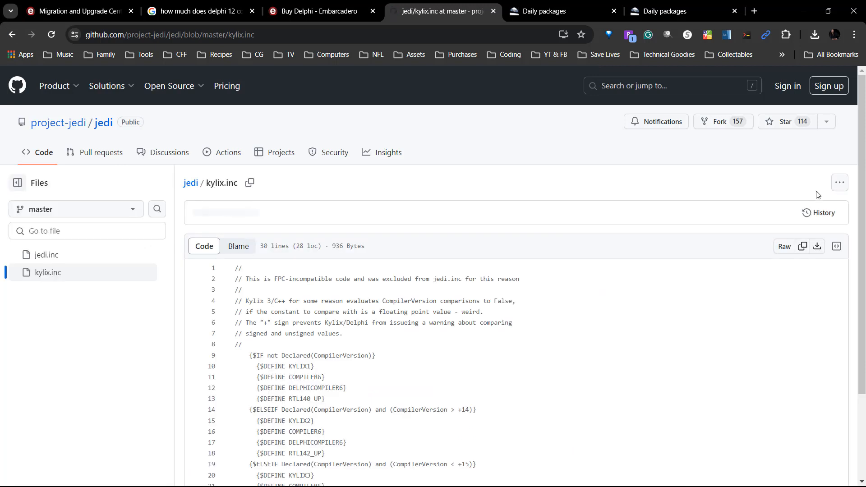
click(818, 246)
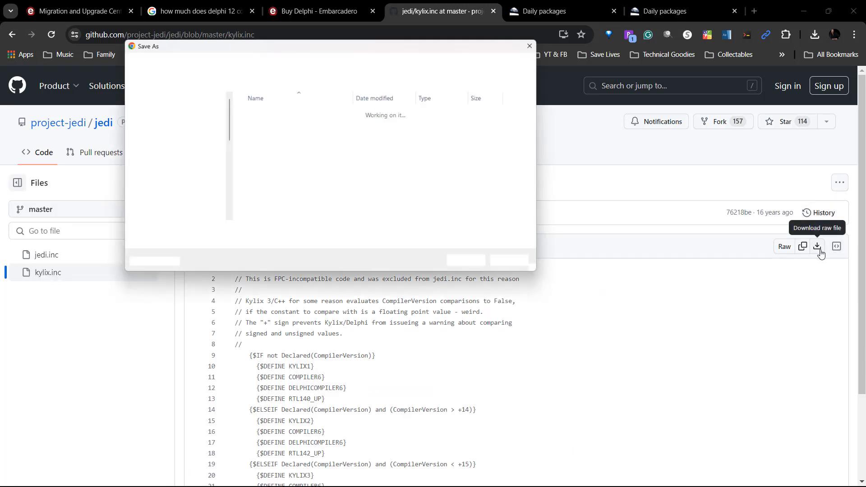
click(517, 264)
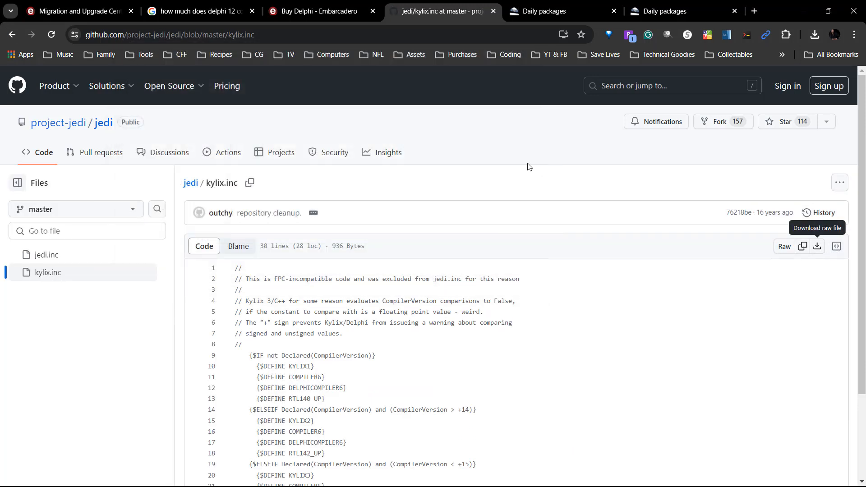
- Open the download of jcl-2.8.0.8778.7z from JCL Daily packages, check A:\Embarcadero\Studio\Jedi as its save location, and cancel
click(561, 15)
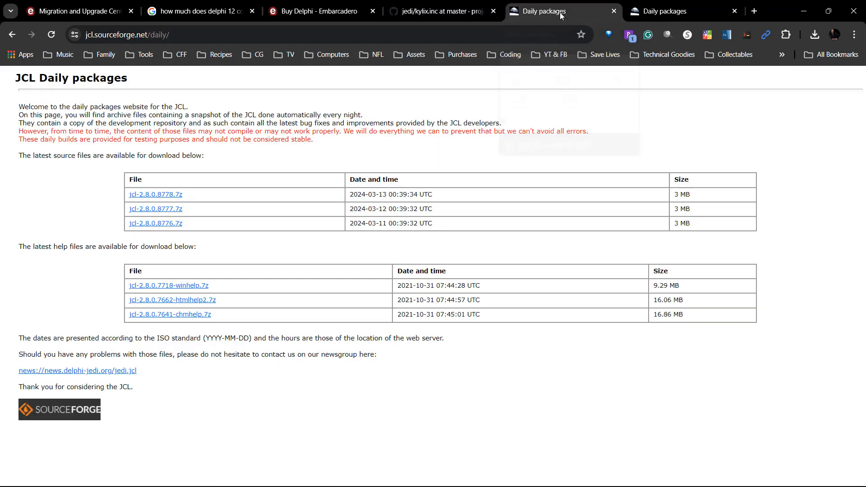
click(177, 198)
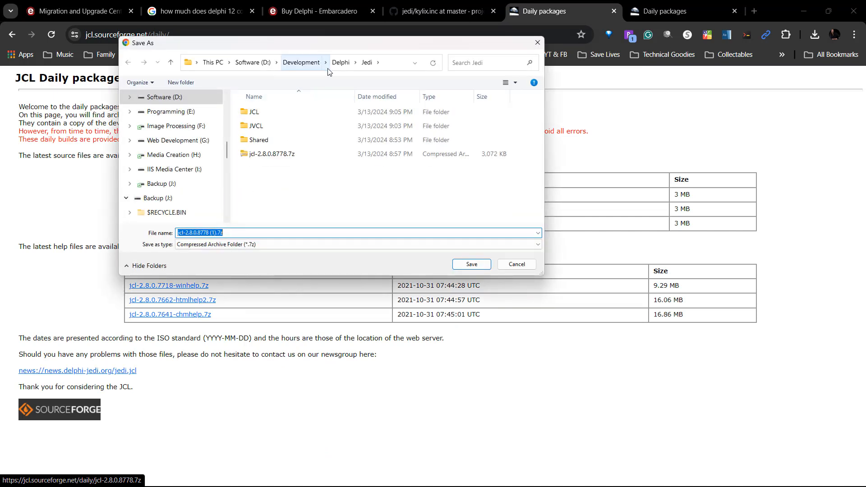
scroll(178, 129, up, 3)
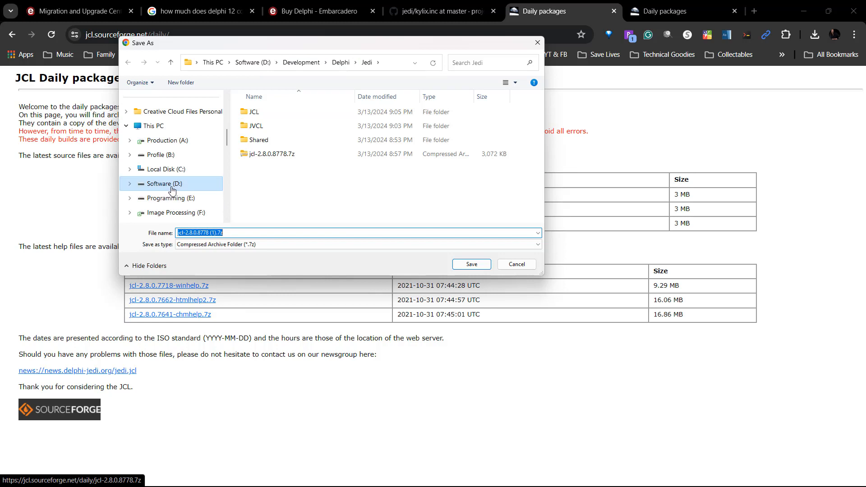
click(166, 143)
double_click(266, 170)
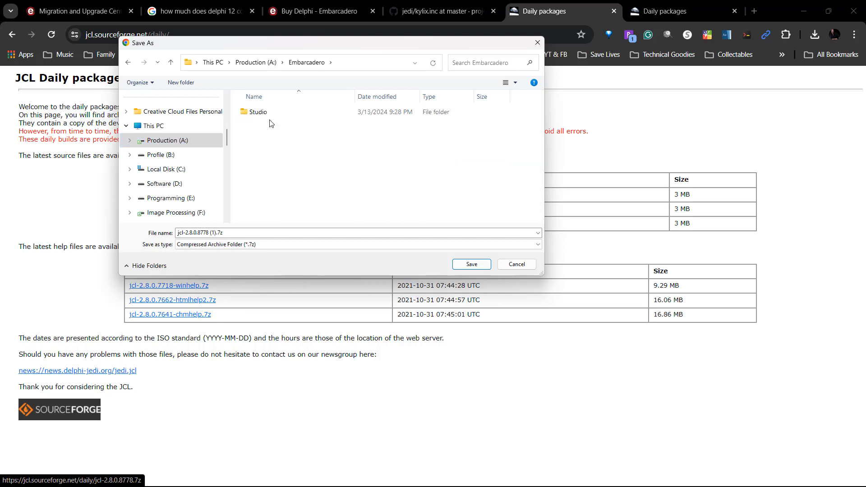
double_click(256, 112)
double_click(259, 126)
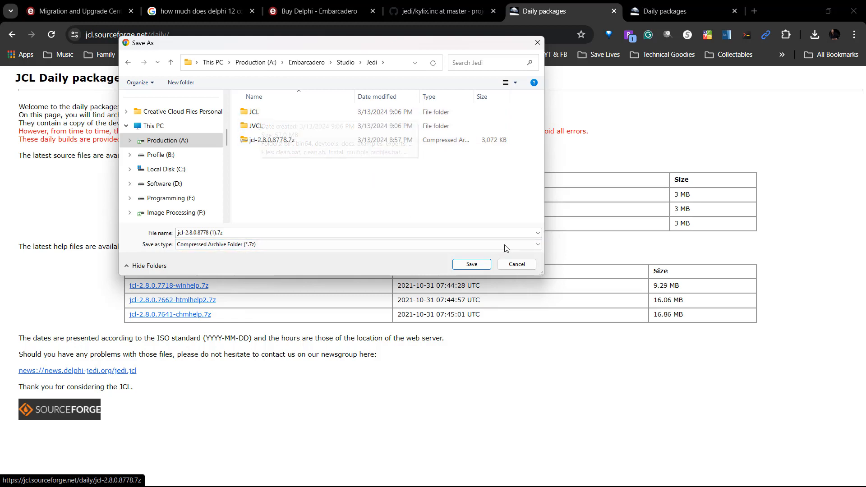
click(518, 265)
- Open the latest full zip download from JVCL Daily packages, check A:\Embarcadero\Studio\Jedi as its save location, and cancel
click(664, 11)
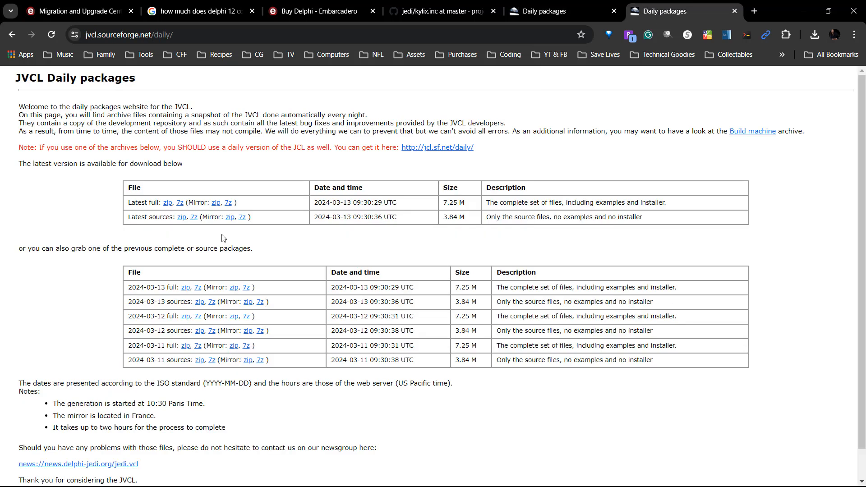
click(168, 203)
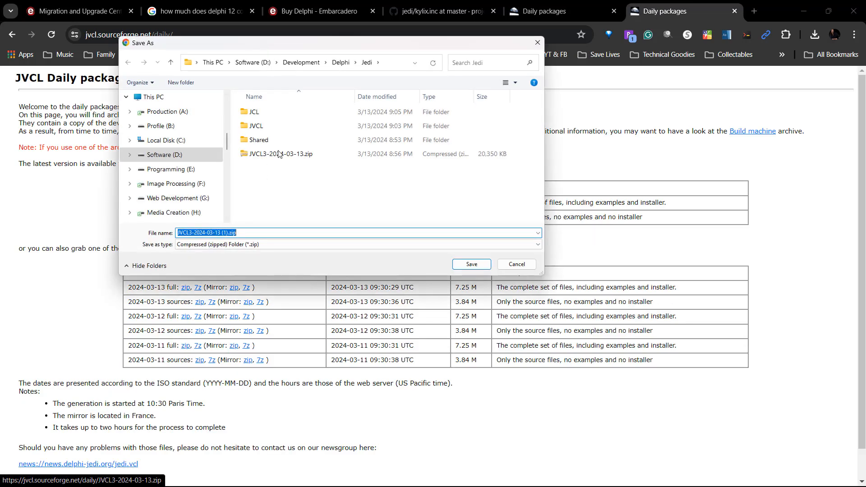
click(166, 111)
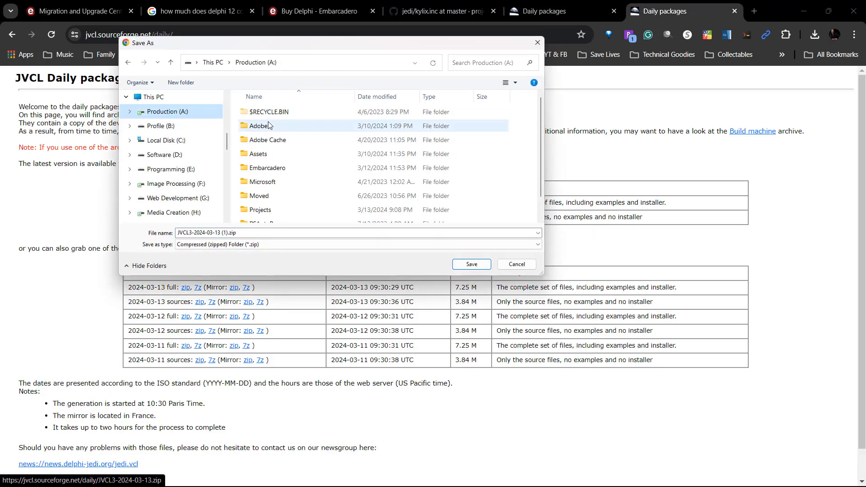
double_click(264, 168)
double_click(262, 113)
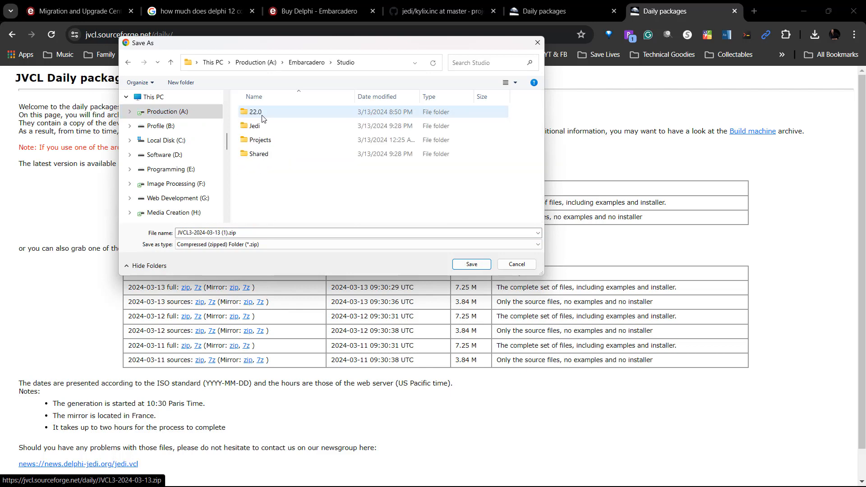
double_click(260, 130)
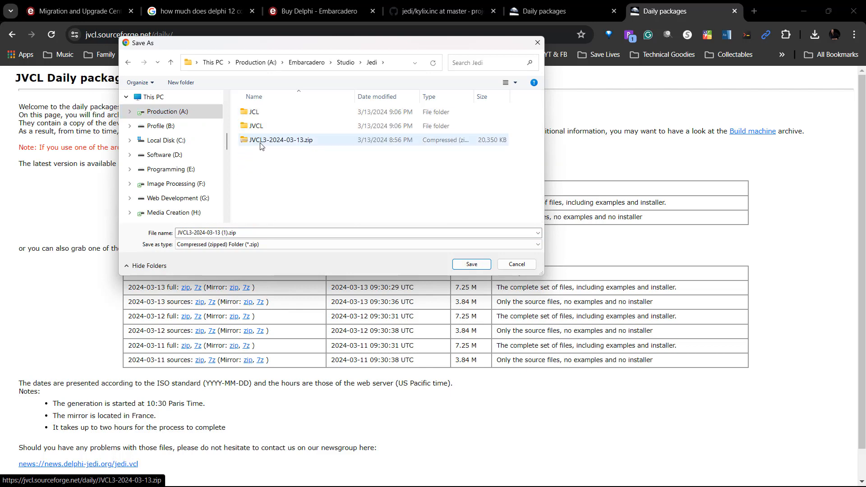
click(516, 264)
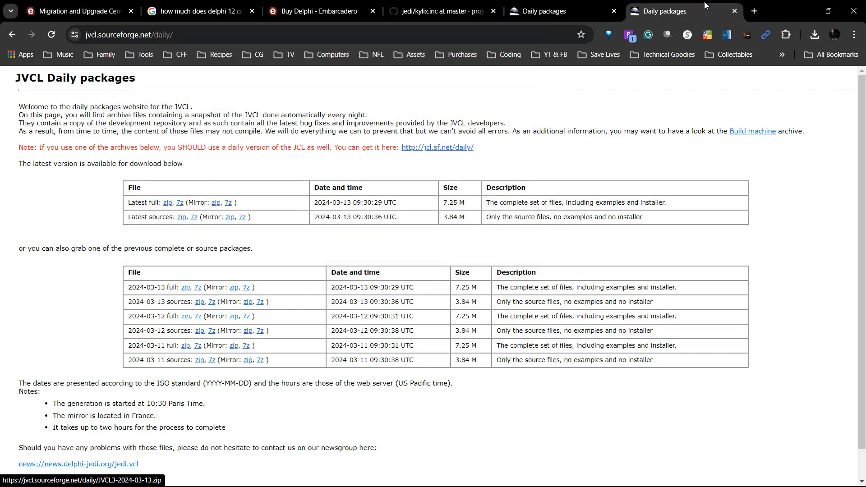
- Switch to File Explorer and examine the Jedi folder in A:\Embarcadero\Studio and its JCL subfolder
click(807, 11)
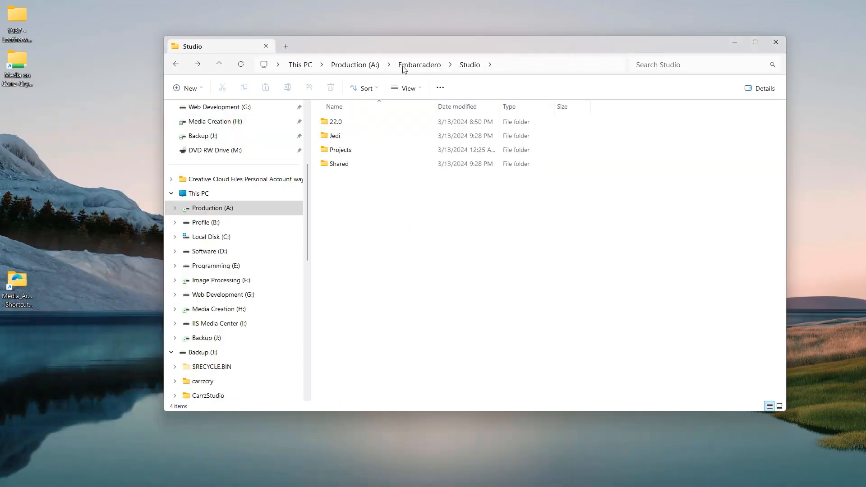
drag(446, 45, 403, 49)
click(291, 143)
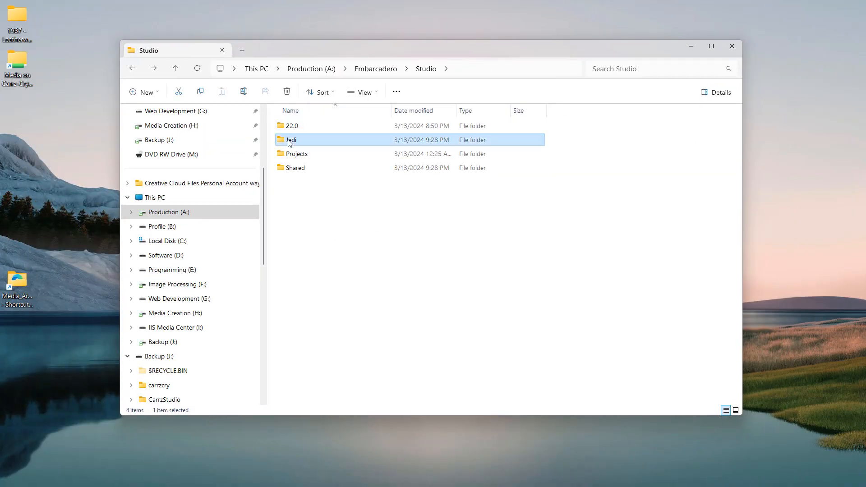
double_click(291, 142)
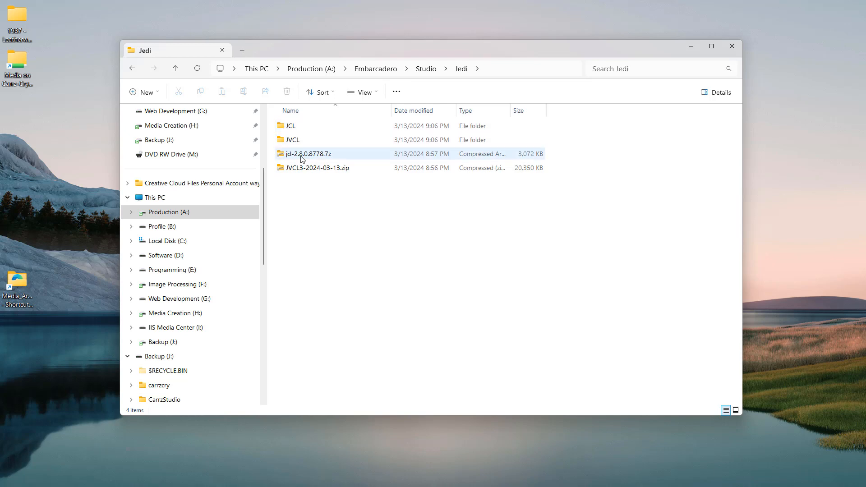
double_click(290, 128)
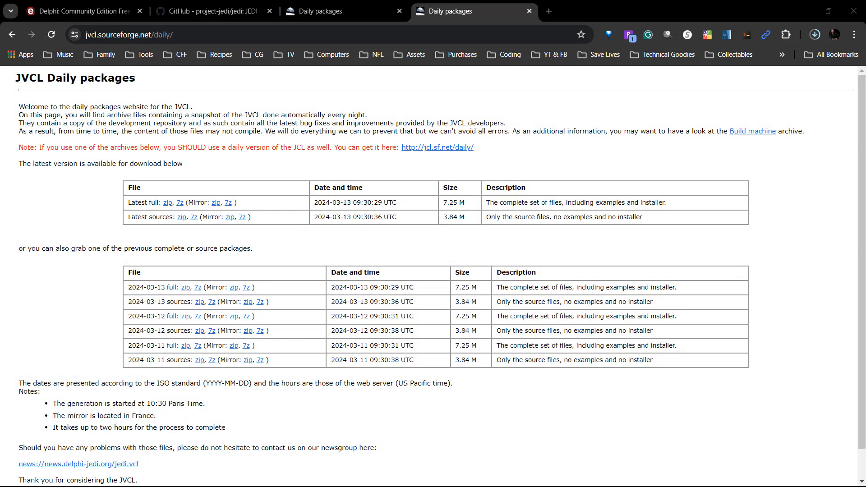
- Bring the Windows Security and File Explorer windows over the browser and select JVCL3-2024-03-13.zip in D:\Development\Delphi\Jedi
drag(865, 111, 486, 60)
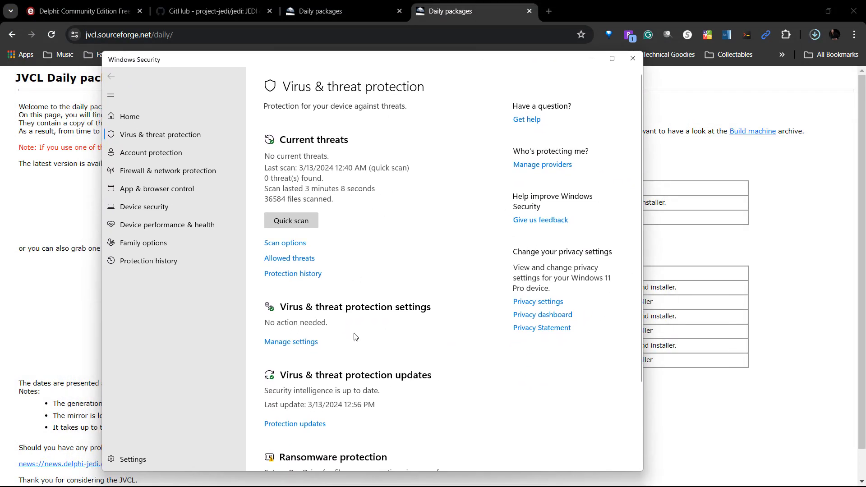
drag(865, 90, 346, 81)
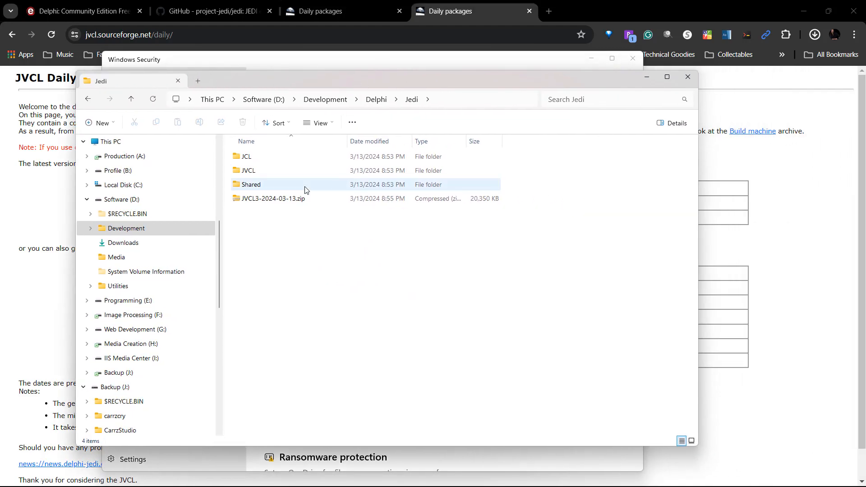
click(251, 201)
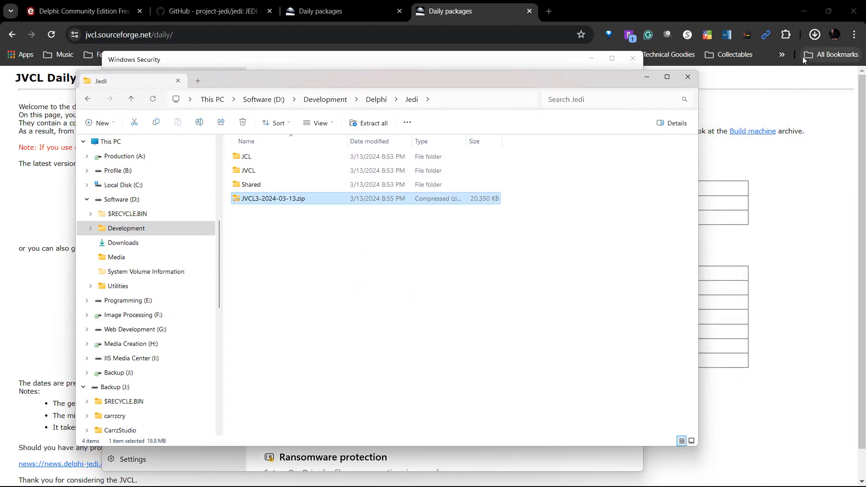
- Allow the blocked threat affecting jcl-2.8.0.8778.7z from the protection history in Windows Security
click(815, 35)
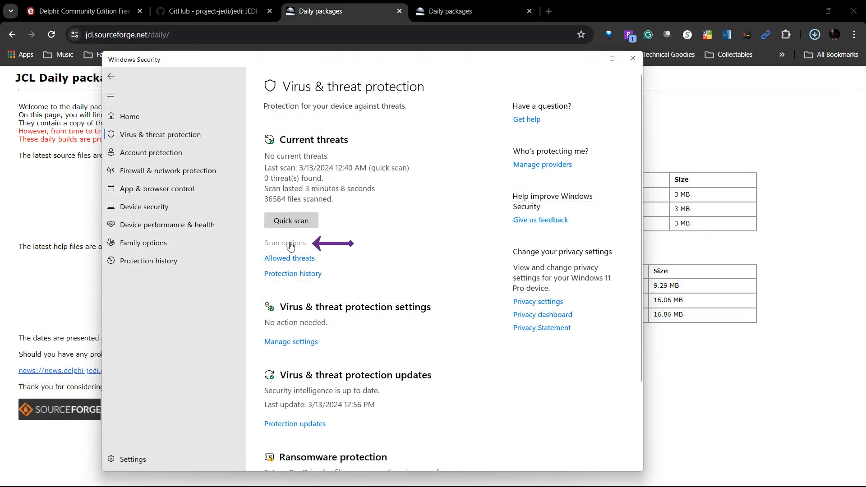
click(291, 244)
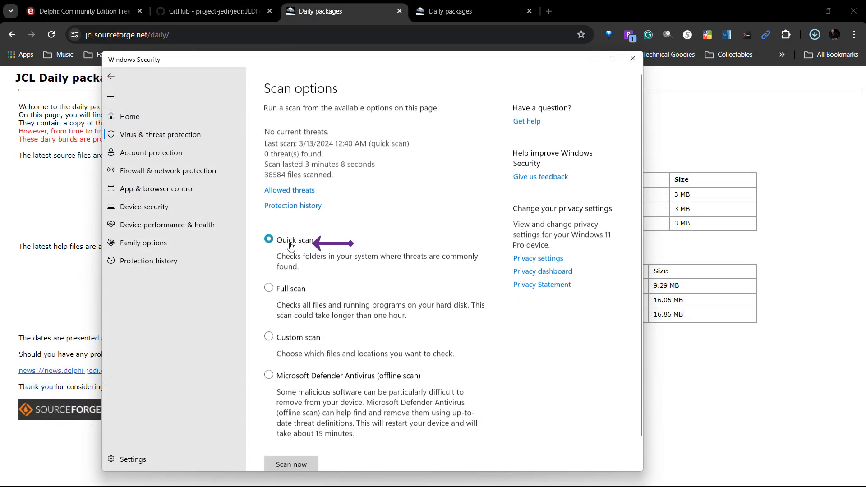
click(293, 206)
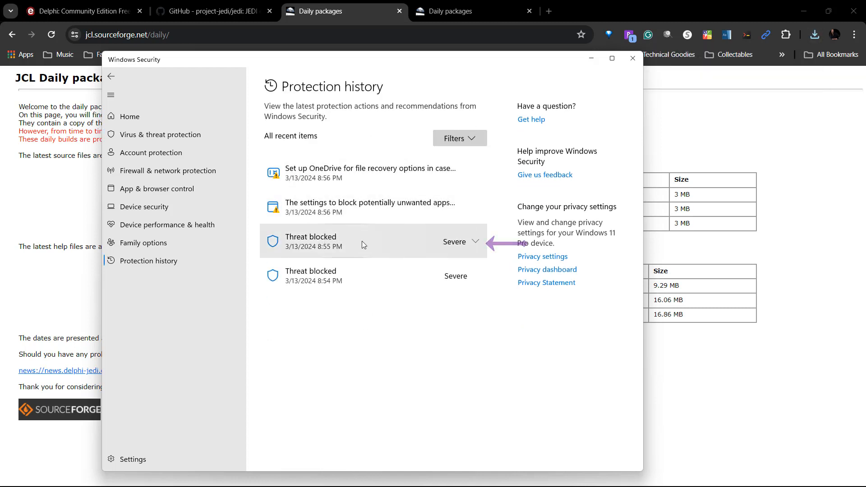
click(441, 245)
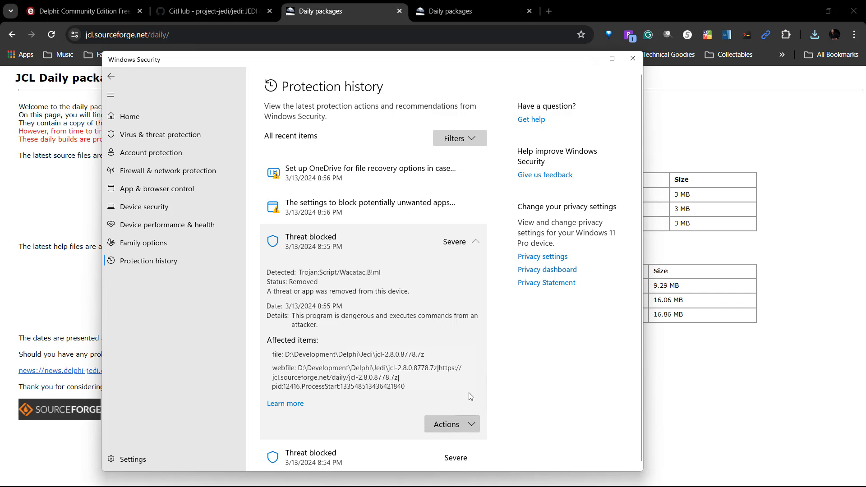
click(471, 428)
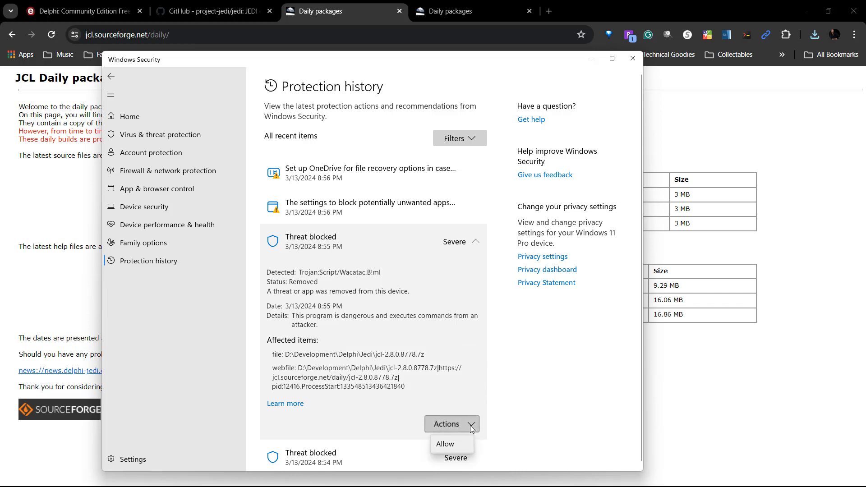
click(445, 447)
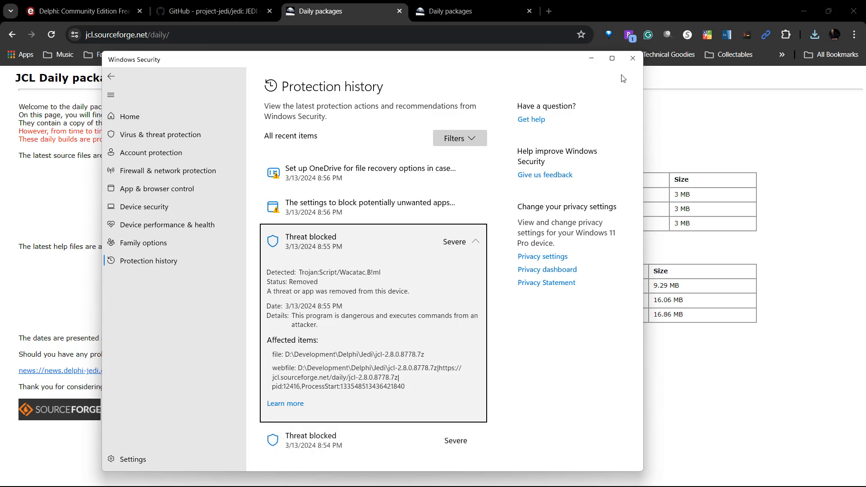
- Download jcl-2.8.0.8778.7z from JCL Daily packages into D:\Development\Delphi\Jedi and show the file in its folder
click(174, 195)
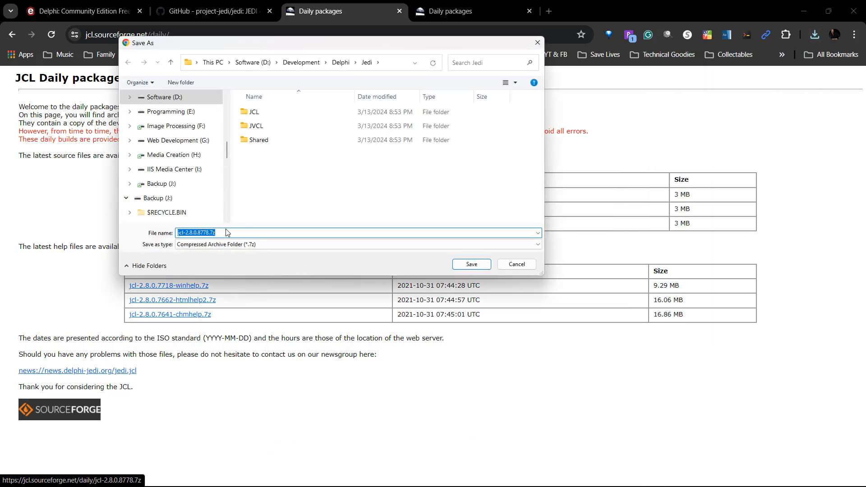
click(472, 264)
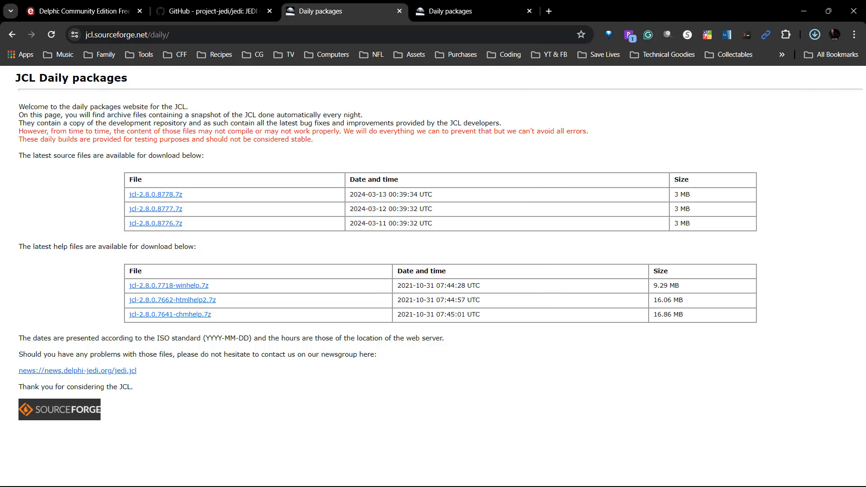
click(796, 90)
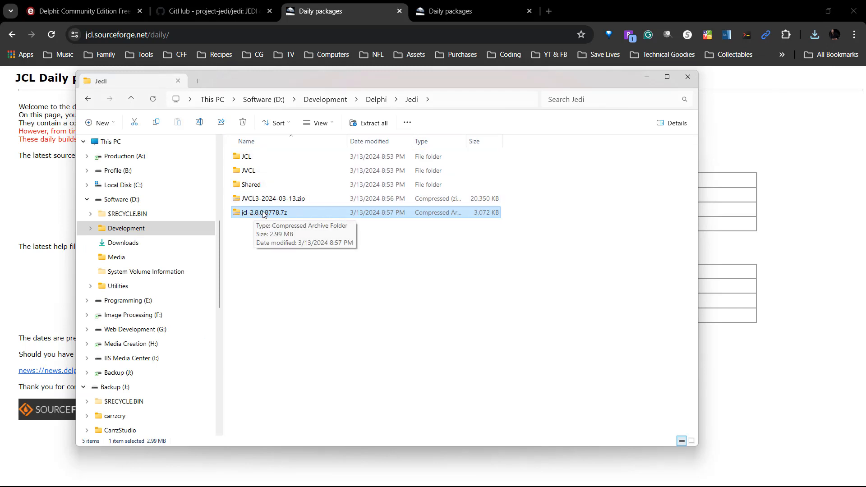
- Extract jcl-2.8.0.8778.7z into D:\Development\Delphi\Jedi\JCL\
drag(258, 216, 247, 159)
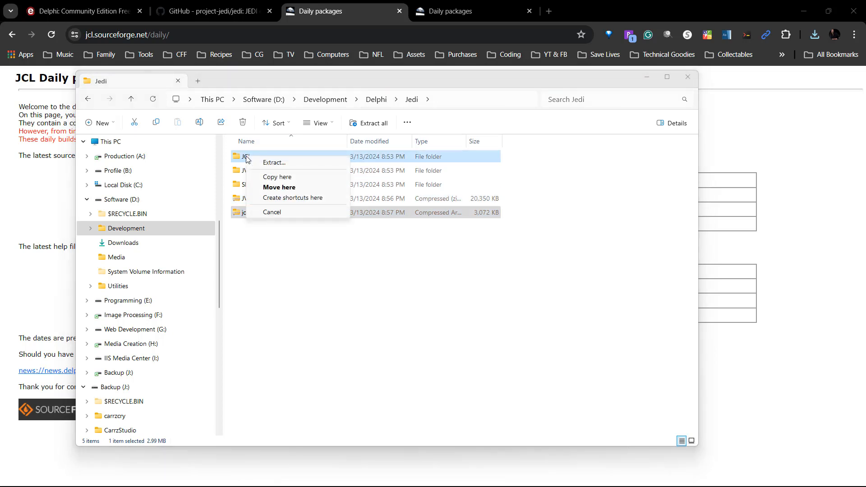
click(266, 164)
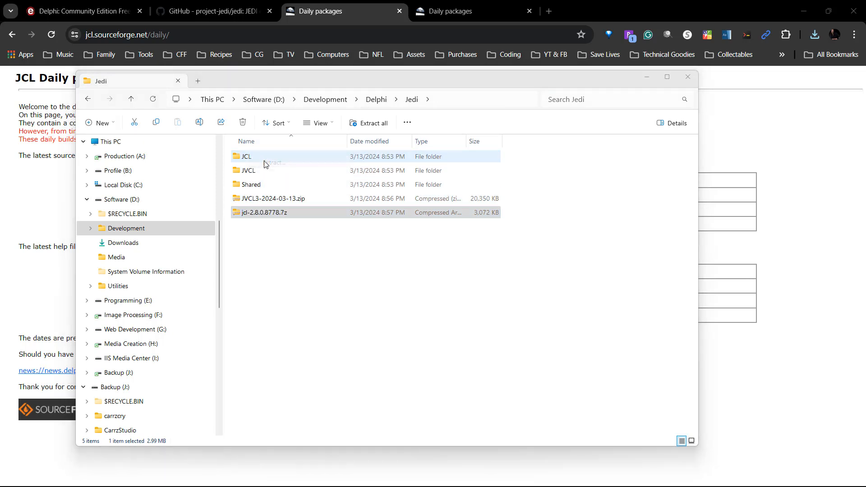
drag(346, 313, 412, 312)
key(BackSpace)
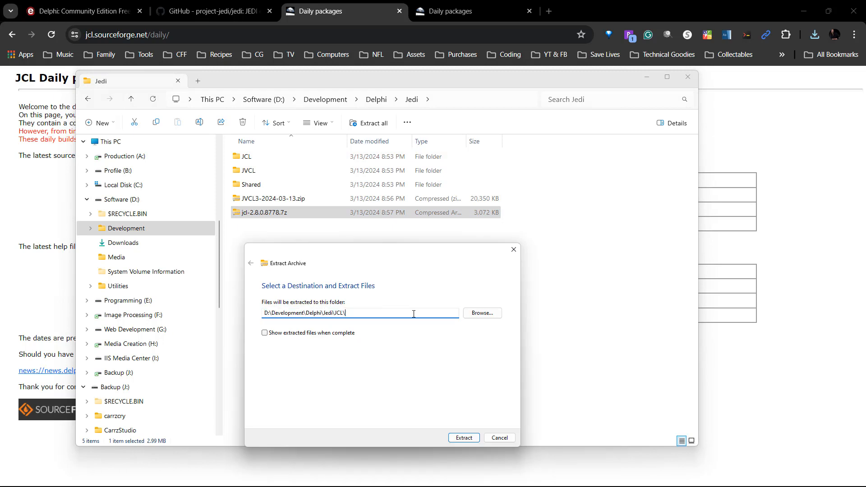
click(465, 439)
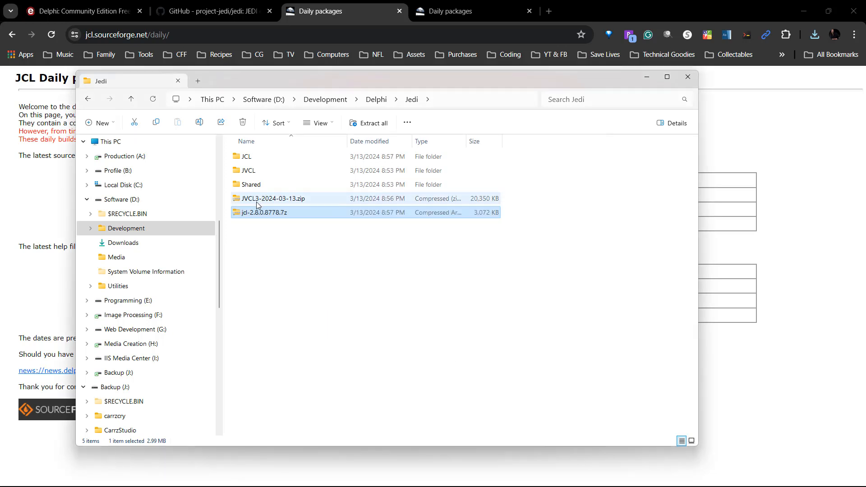
- Extract JVCL3-2024-03-13.zip into D:\Development\Delphi\Jedi\JVCL\
drag(257, 203, 250, 175)
click(273, 228)
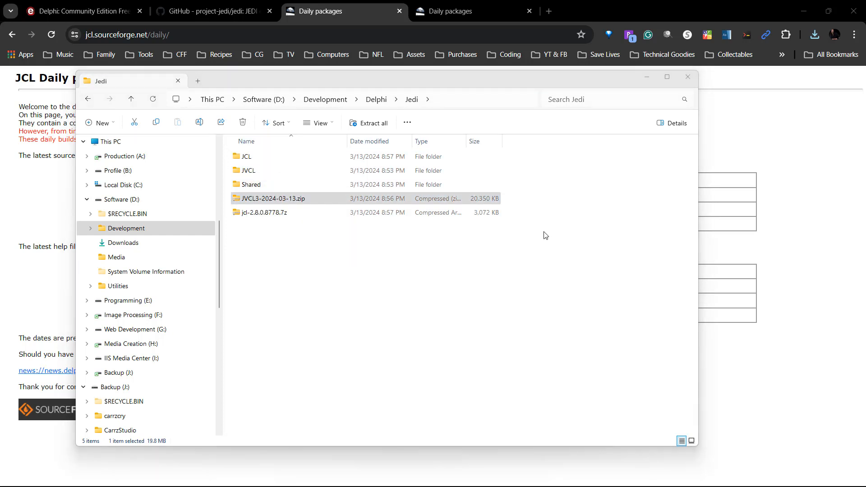
click(392, 264)
key(shift+Left)
key(shift+Left)
key(shift+Left)
key(shift+Left)
key(shift+Left)
key(shift+Left)
key(shift+Left)
key(shift+Left)
key(shift+Left)
key(shift+Left)
key(shift+Left)
key(shift+Left)
text(\)
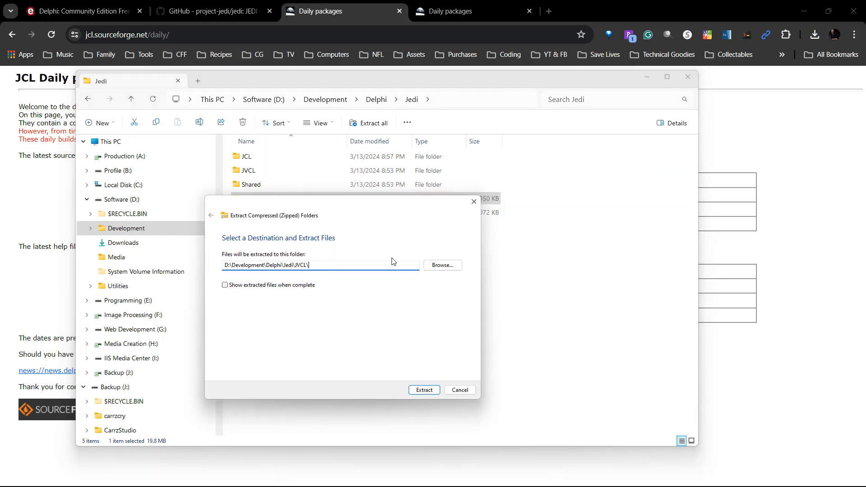
click(425, 391)
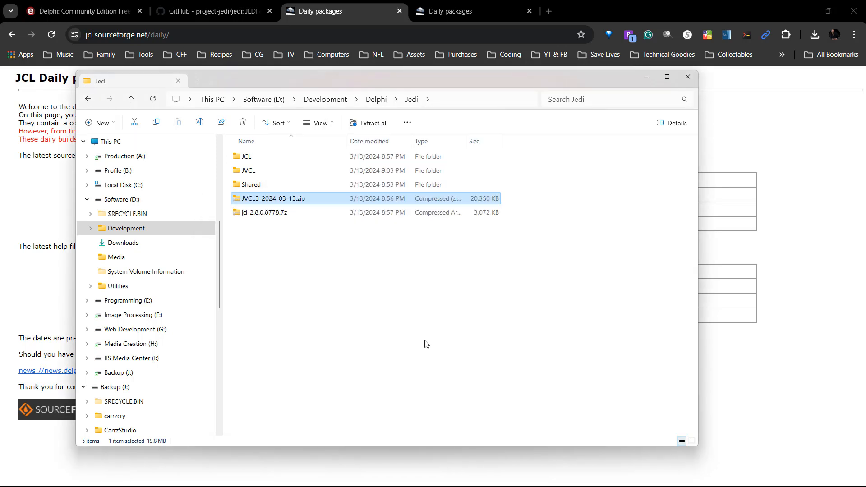
- Move everything inside jcl-2.8.0.8778 up into its parent JCL folder and delete the emptied jcl-2.8.0.8778 folder
double_click(247, 158)
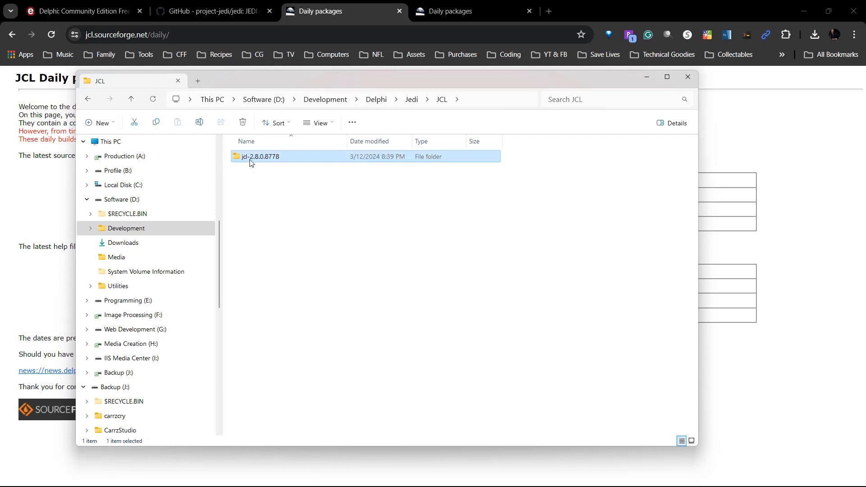
right_click(251, 162)
click(296, 189)
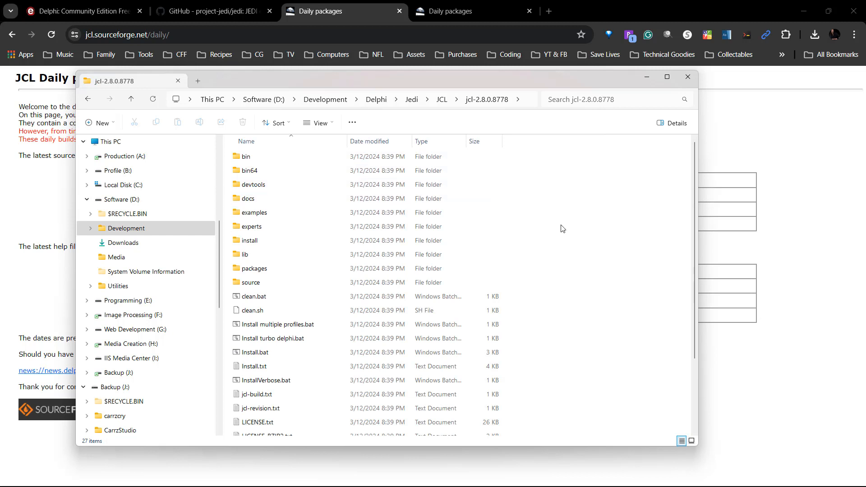
key(ctrl+a)
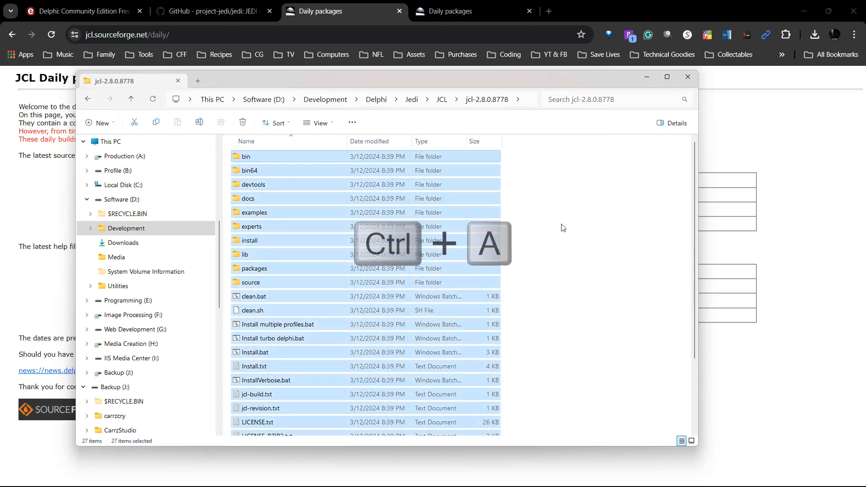
key(ctrl+x)
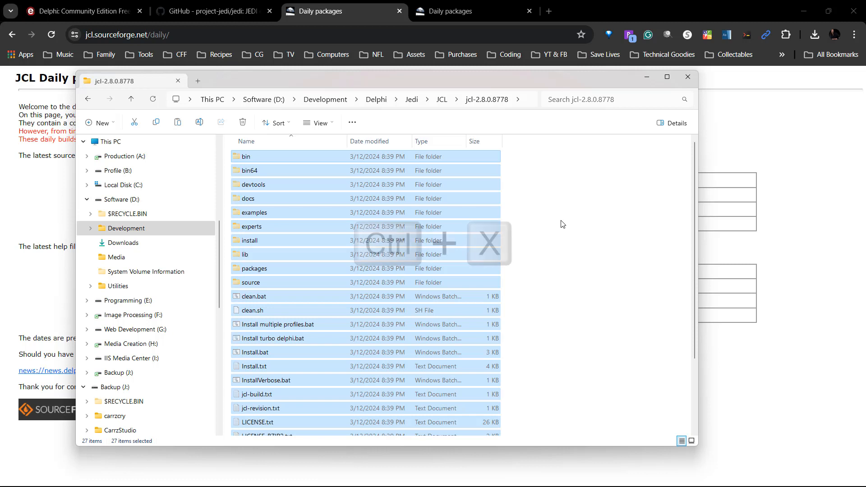
click(448, 101)
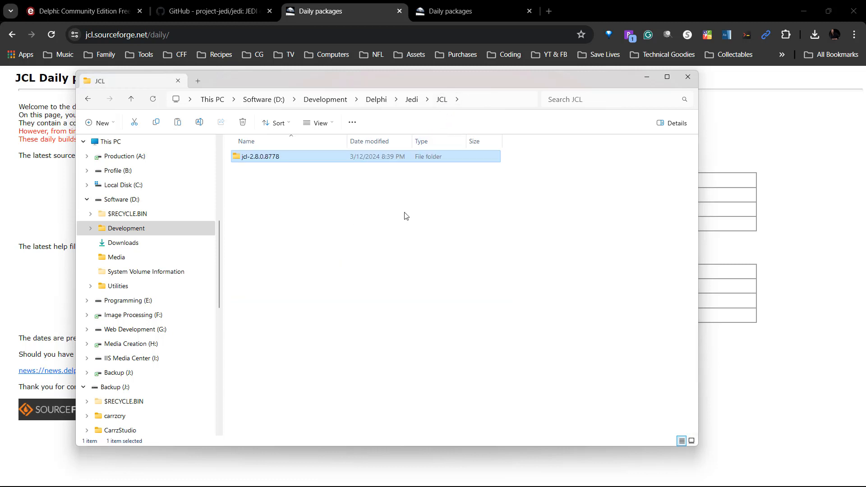
key(ctrl+v)
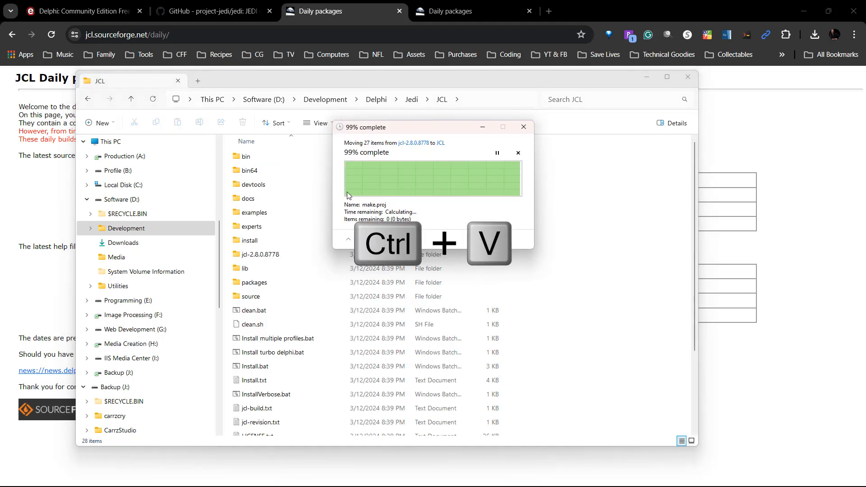
click(265, 255)
key(Delete)
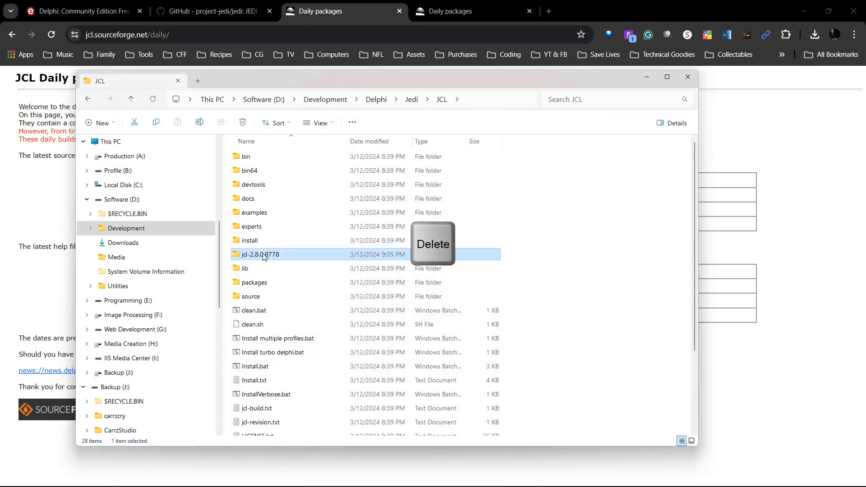
- Check the contents of the JVCL folder and copy the whole Jedi folder from D:\Development\Delphi to A:\Embarcadero\Studio
click(412, 101)
double_click(250, 171)
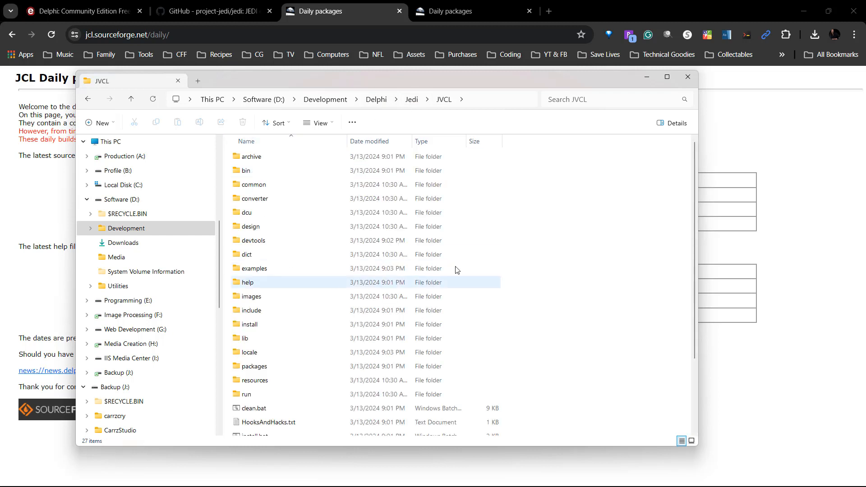
click(412, 99)
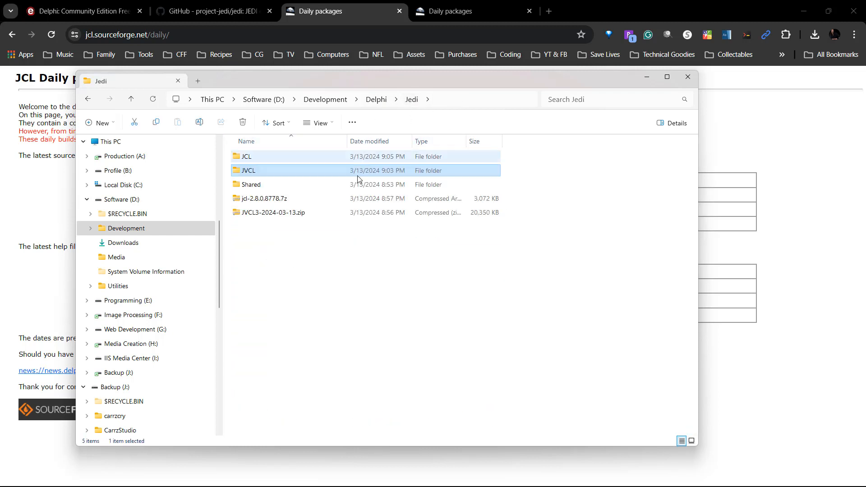
ctrl+click(245, 158)
click(87, 156)
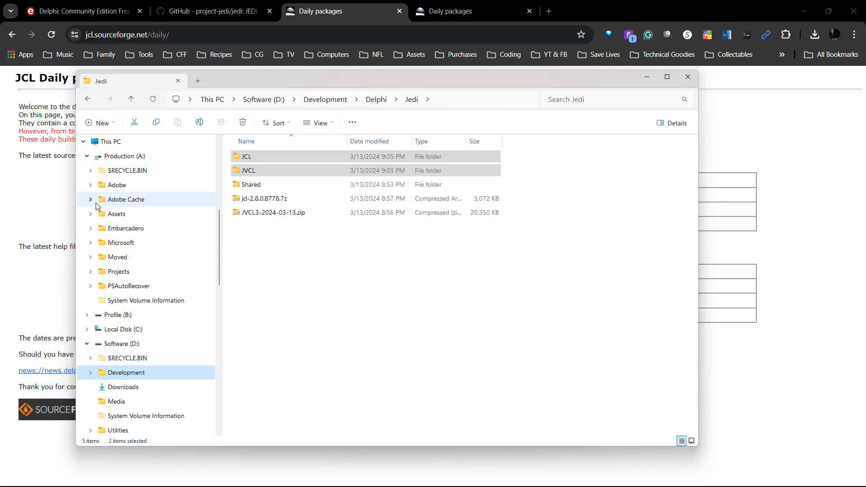
click(91, 230)
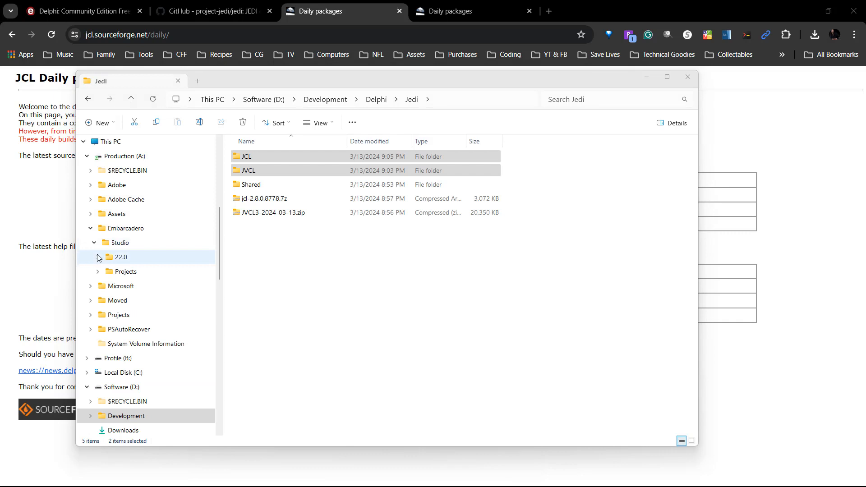
click(113, 244)
click(88, 99)
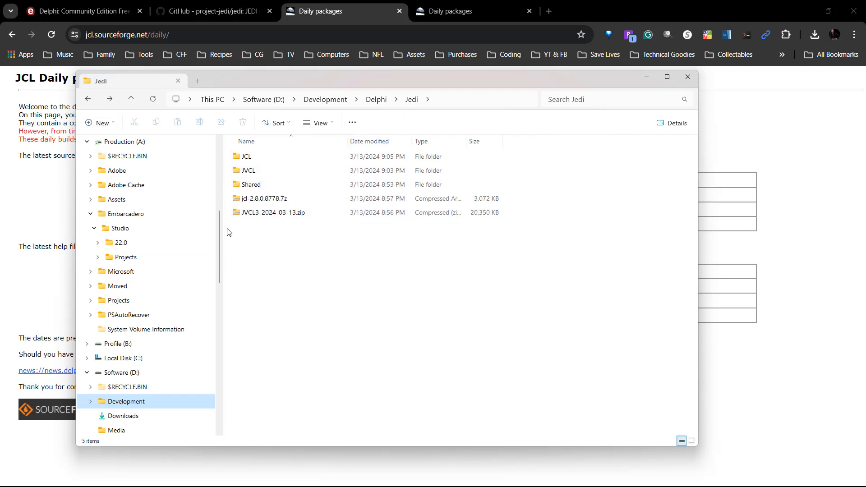
click(376, 100)
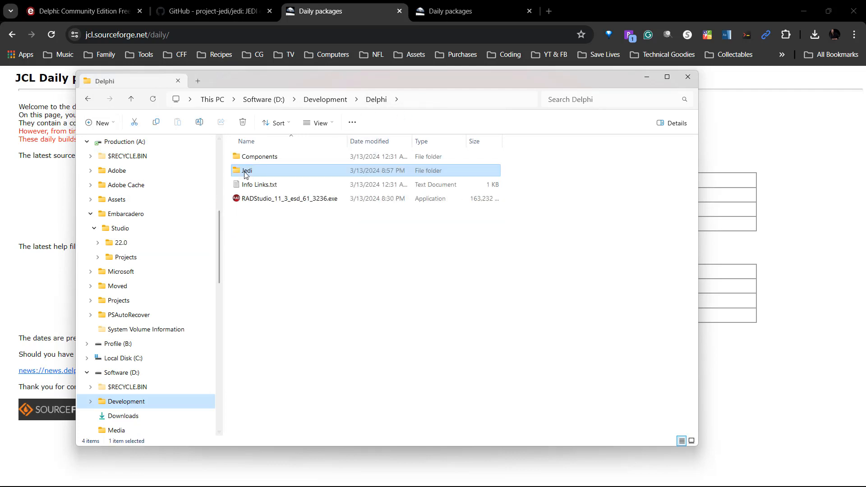
drag(246, 173, 121, 233)
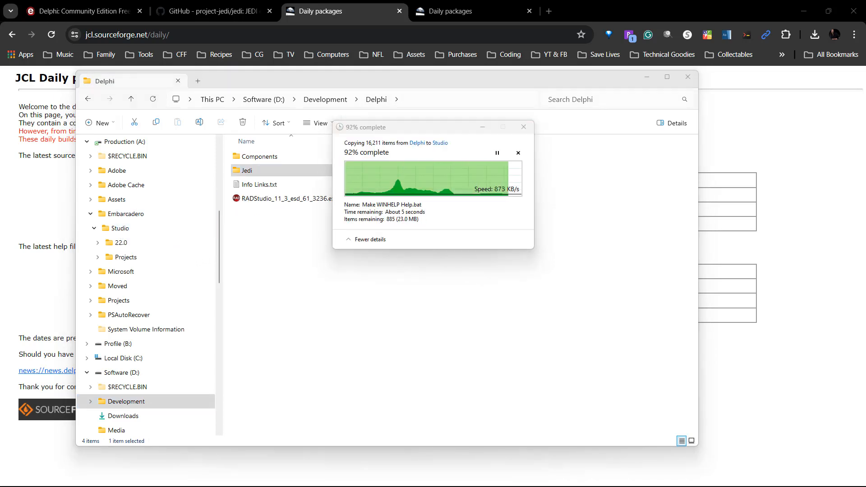
- Minimize the browser and move the File Explorer window away to clear the desktop
click(803, 28)
click(804, 11)
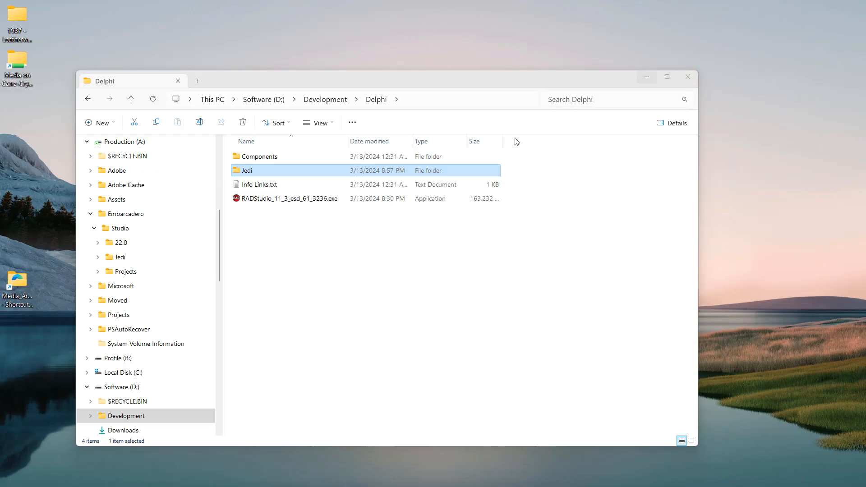
click(284, 86)
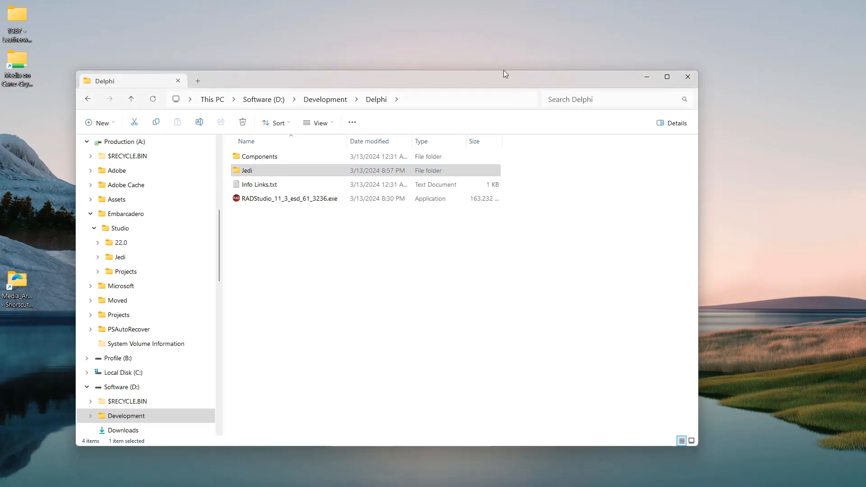
drag(275, 78, 865, 63)
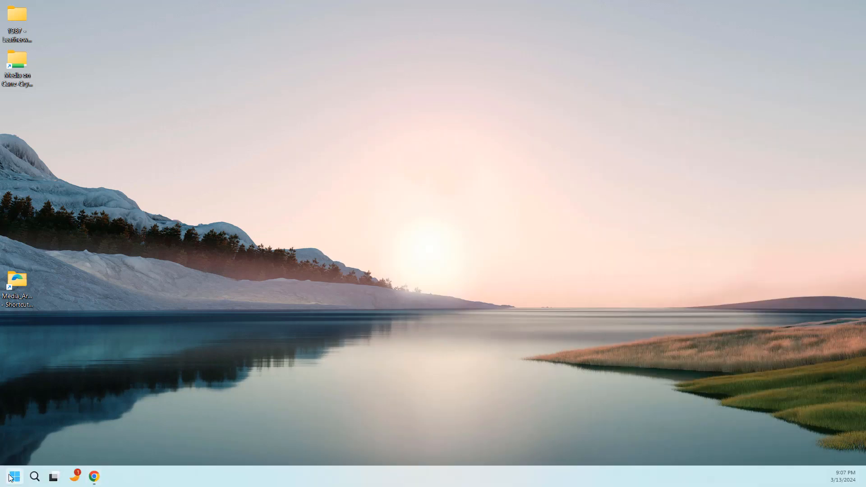
- Launch RAD Studio 11 from the Embarcadero RAD Studio 11 program group
click(14, 477)
click(262, 186)
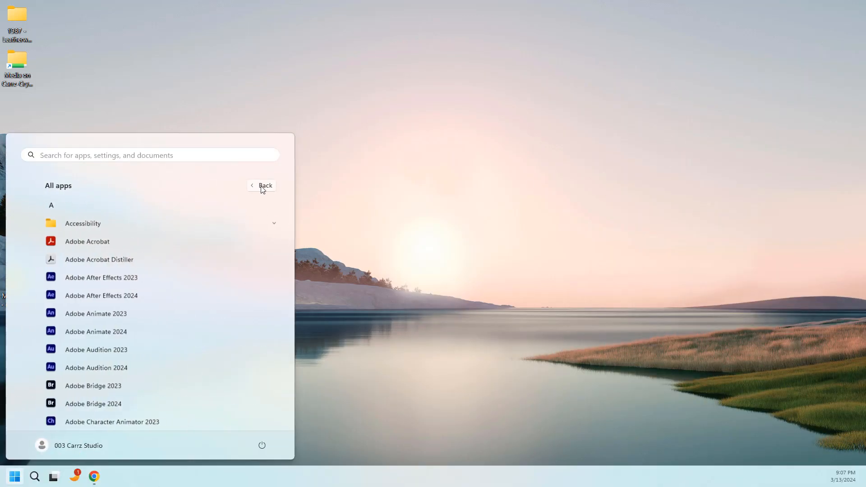
scroll(82, 318, down, 10)
click(66, 253)
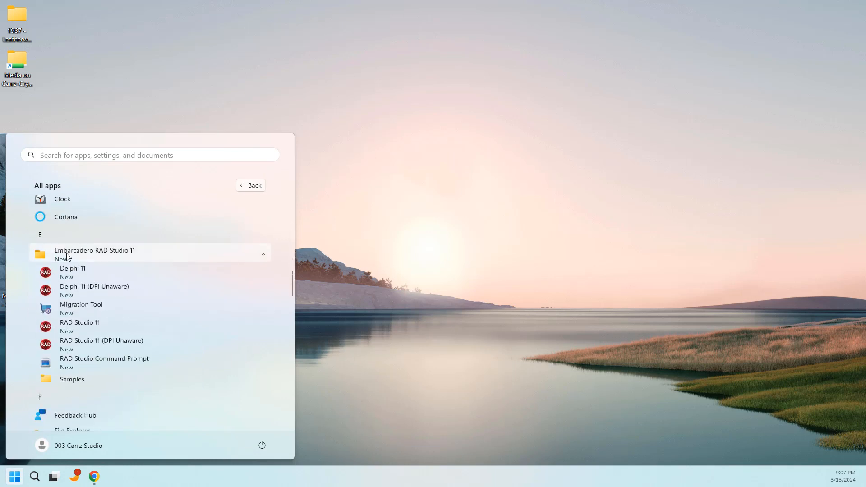
click(83, 326)
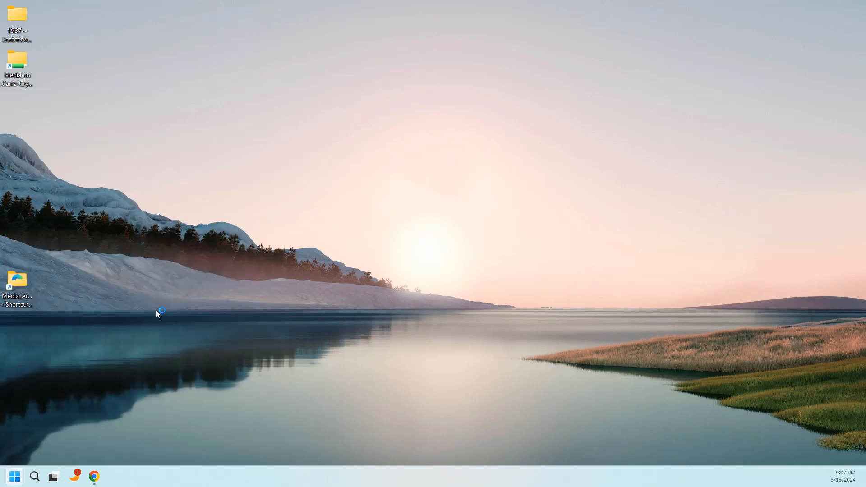
- Include the .rc file type in the file associations for Delphi 11 and accept the selection
drag(724, 142, 423, 106)
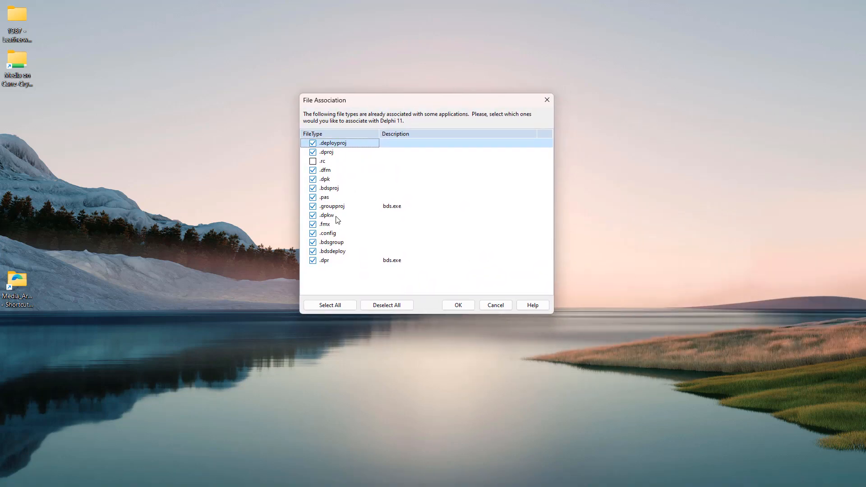
click(313, 161)
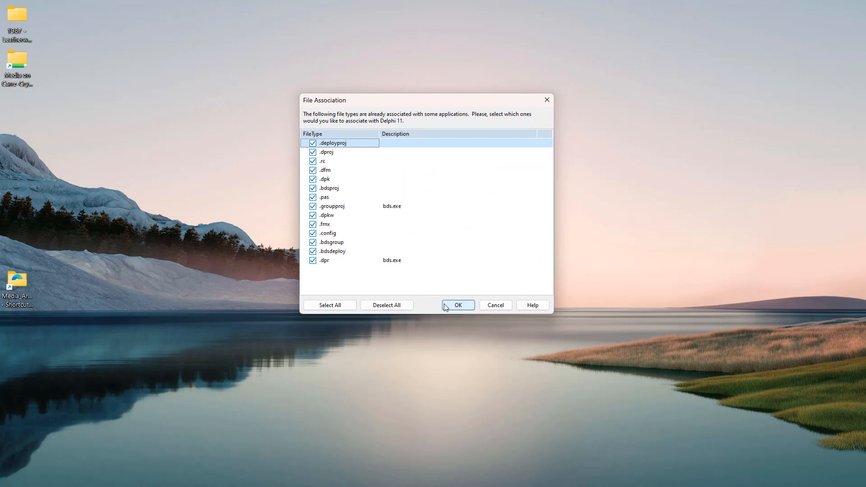
click(458, 305)
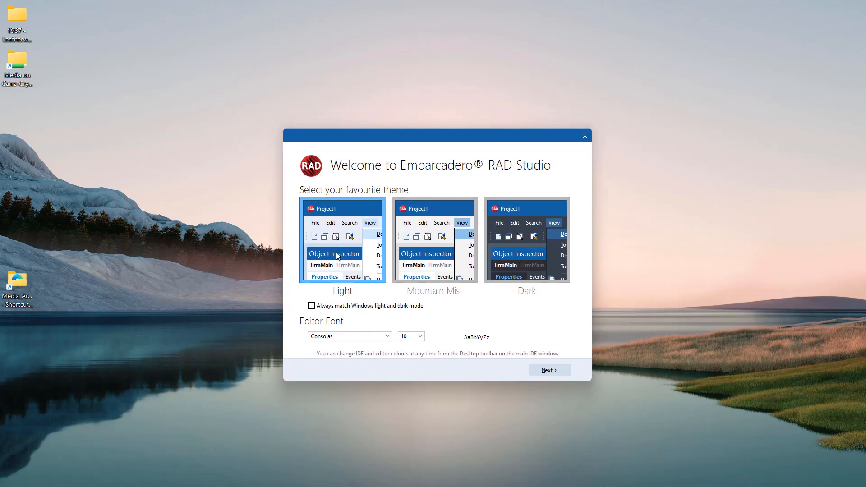
- Choose the Dark theme for the IDE and turn on autosaving of files and layout in the common settings
click(432, 266)
click(530, 273)
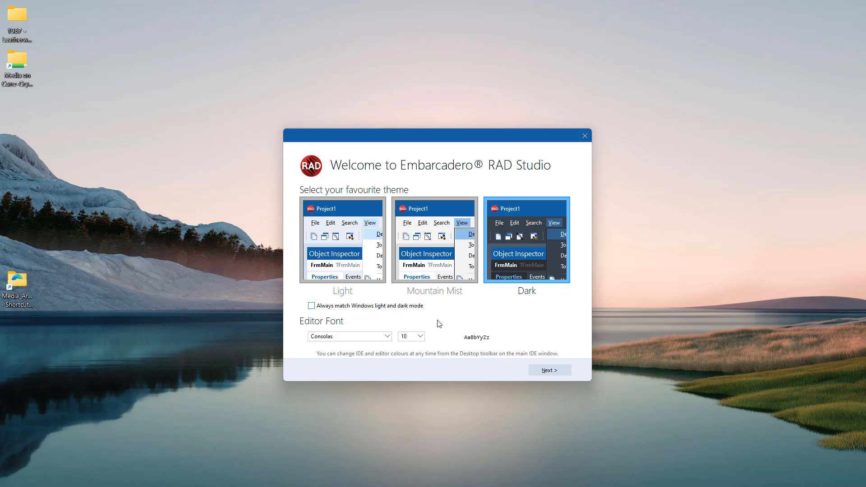
click(549, 371)
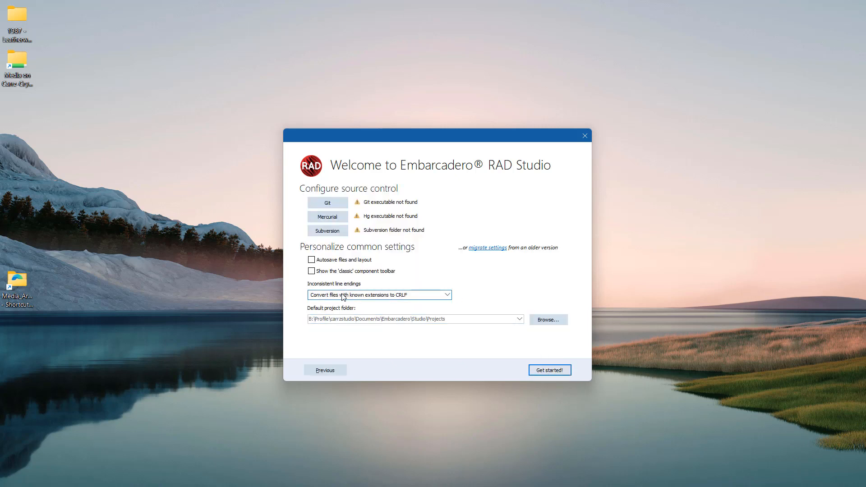
click(311, 260)
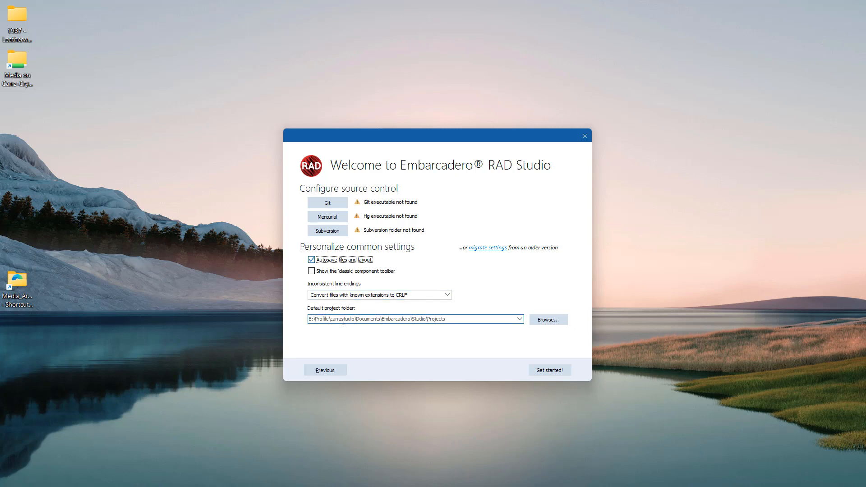
- Create a Delphi folder in A:\Projects, set it as the default project folder and finish the welcome setup
click(310, 319)
key(ctrl+a)
key(BackSpace)
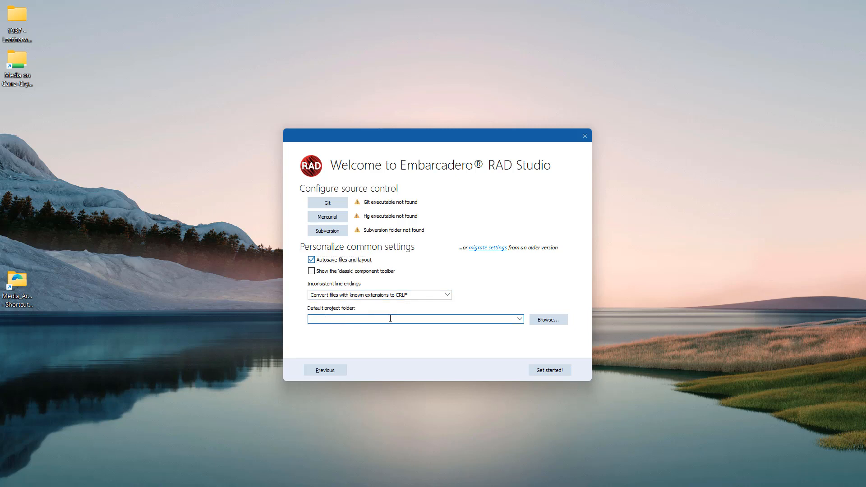
click(548, 319)
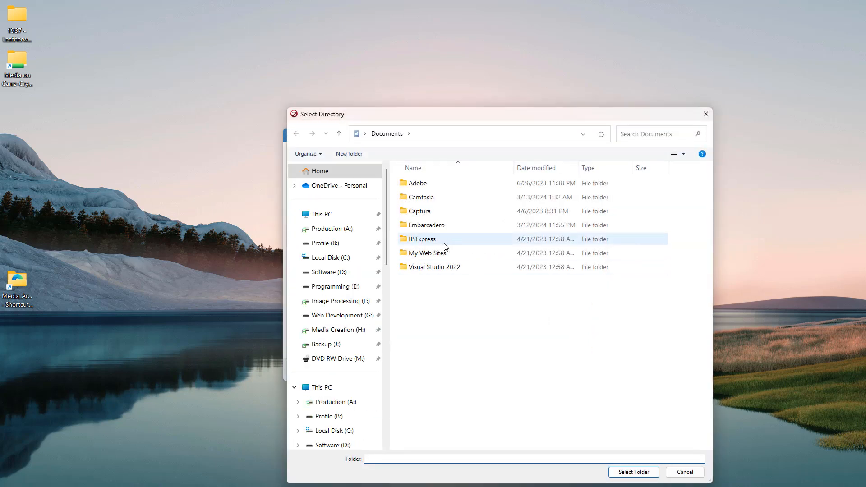
click(351, 228)
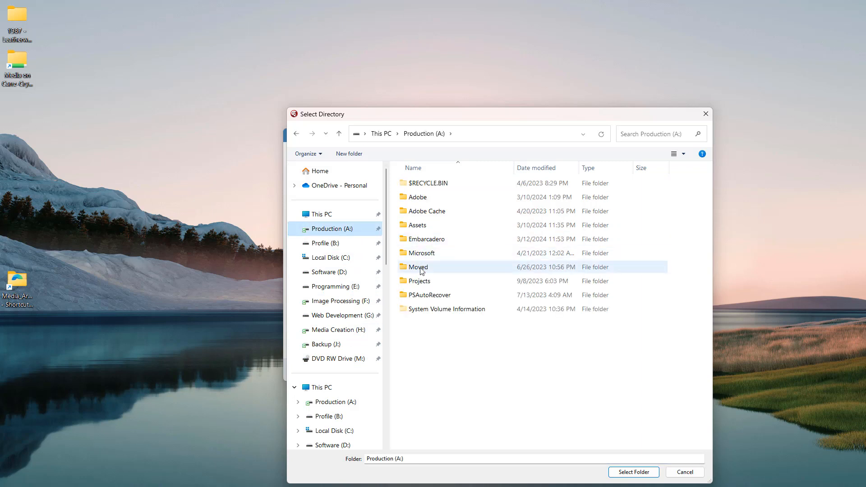
double_click(419, 281)
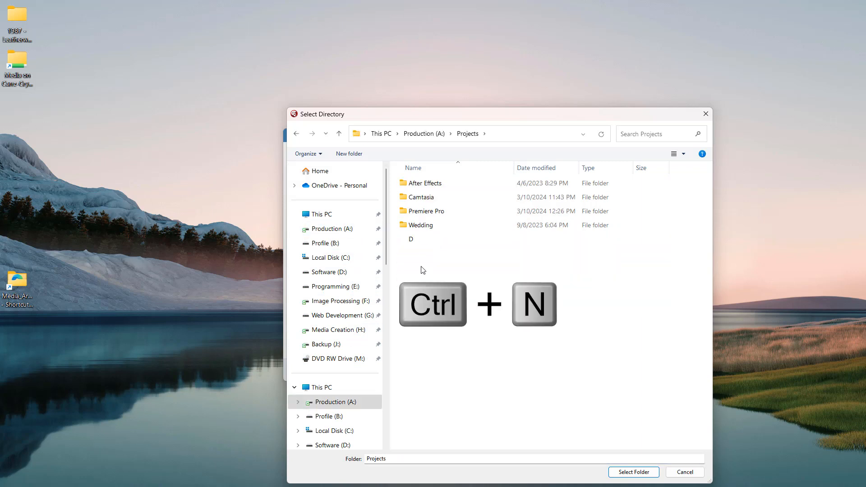
text(Delphi)
key(Return)
key(Return)
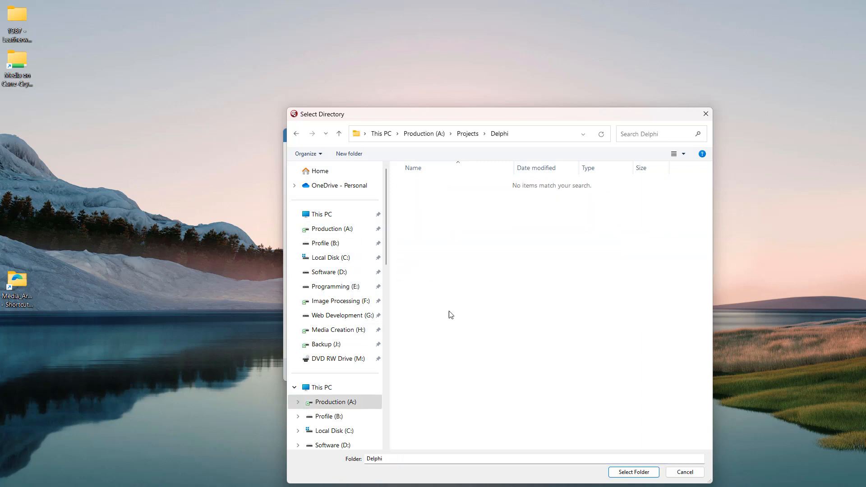
click(627, 472)
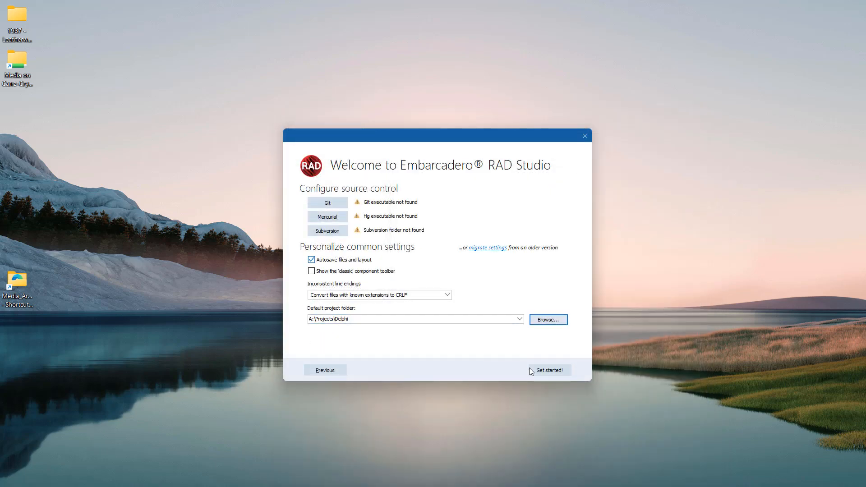
click(551, 371)
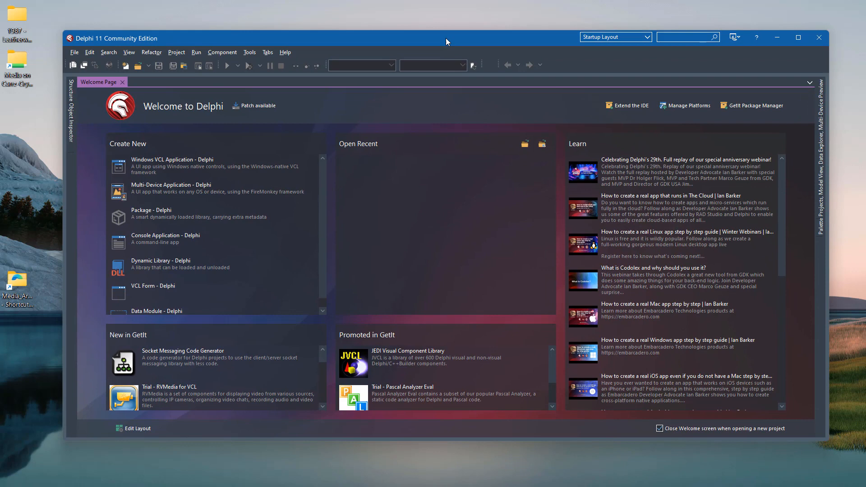
- Reposition the Delphi window on the desktop and bring the File Explorer window back into view over it
drag(446, 38, 415, 50)
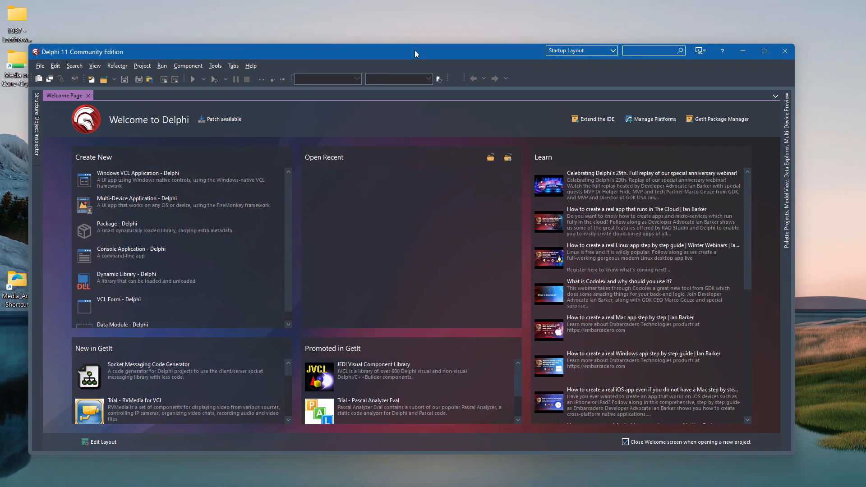
mouse_move(506, 59)
mouse_down()
mouse_move(497, 29)
mouse_move(518, 34)
mouse_move(516, 45)
mouse_up()
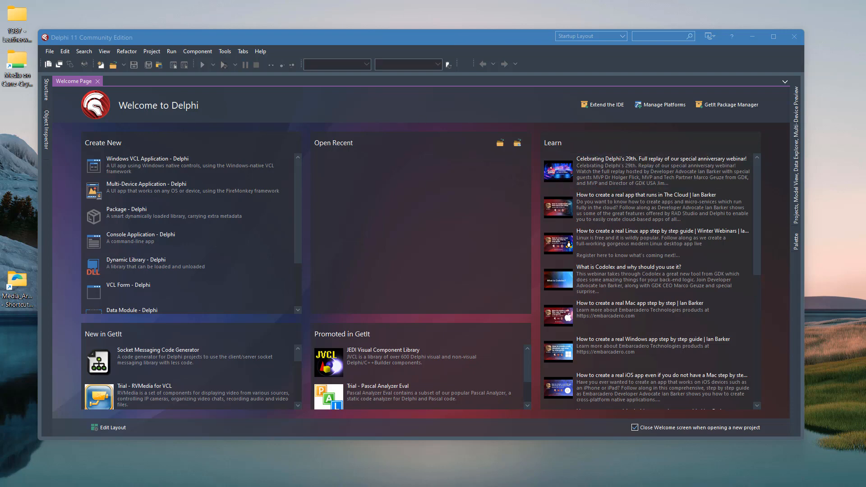
drag(865, 76, 467, 85)
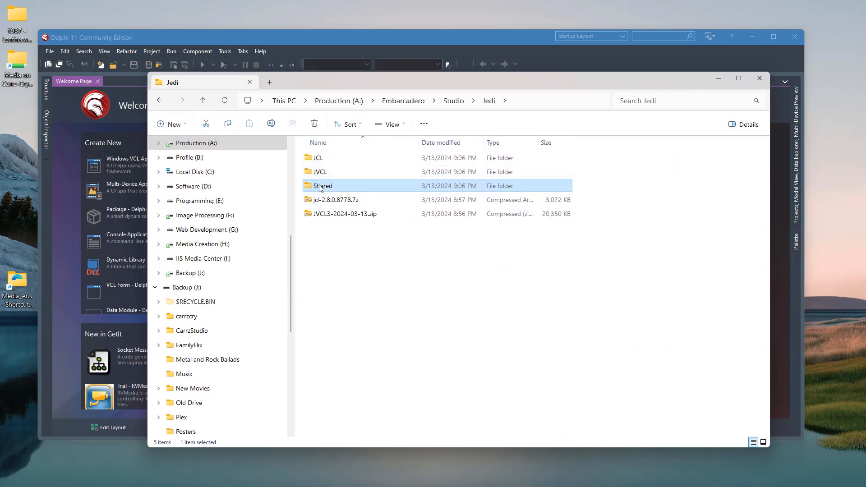
- Move the Shared folder out of the Jedi folder into A:\Embarcadero\Studio
mouse_move(321, 188)
click(454, 101)
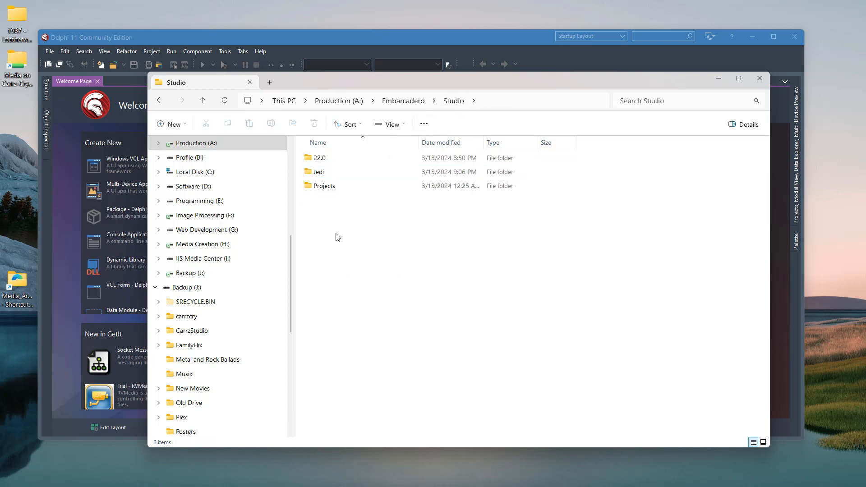
key(ctrl+v)
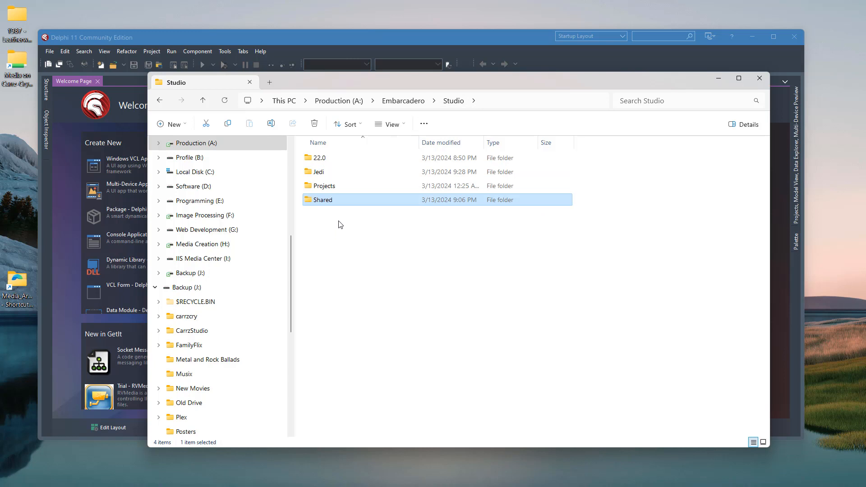
- Create a Jedi folder inside A:\Embarcadero\Studio\Shared and move jedi.inc and kylix.inc into it
double_click(323, 201)
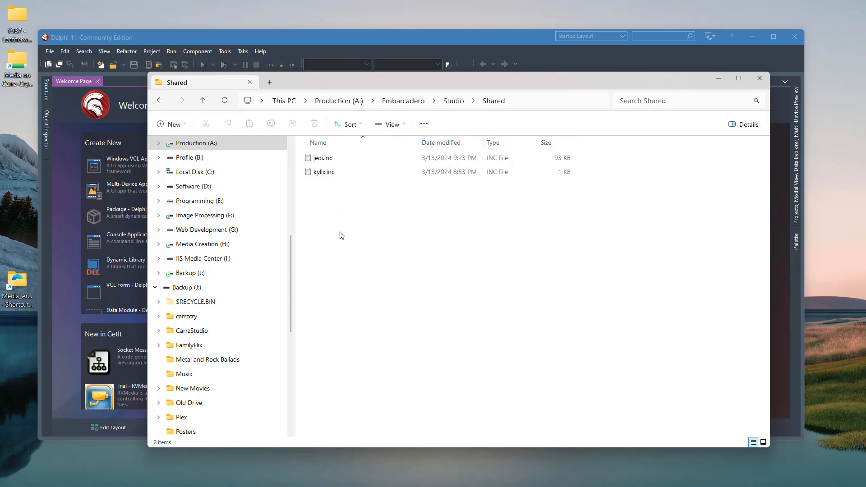
key(ctrl+shift+n)
text(Jedi)
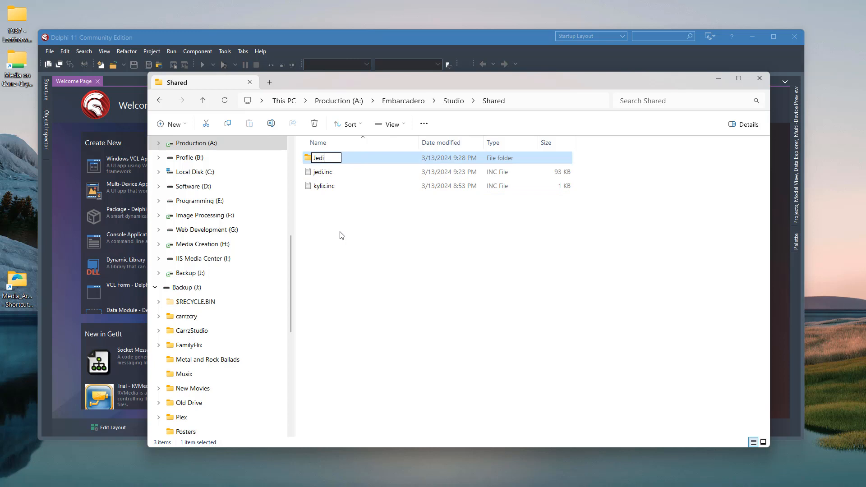
key(Return)
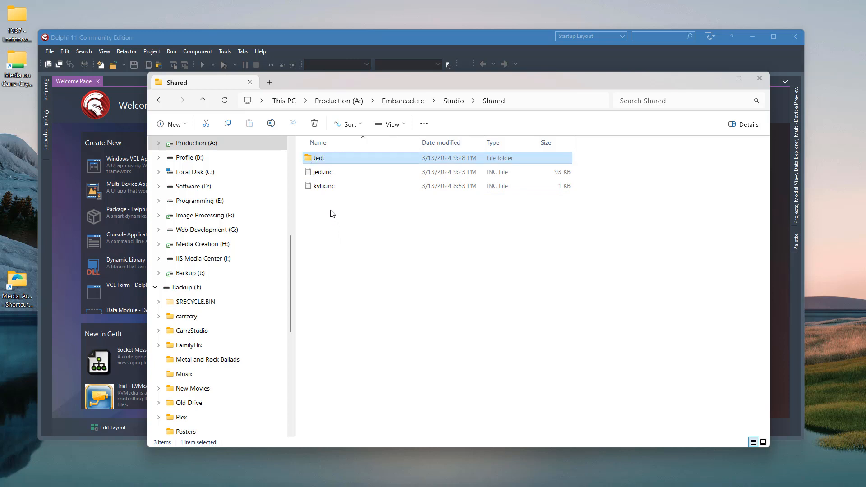
click(320, 185)
shift+click(316, 172)
drag(316, 172, 322, 158)
- Arrange Delphi and File Explorer side by side and open the Windows 32-bit library path list in Delphi's library options for editing
drag(362, 83, 864, 75)
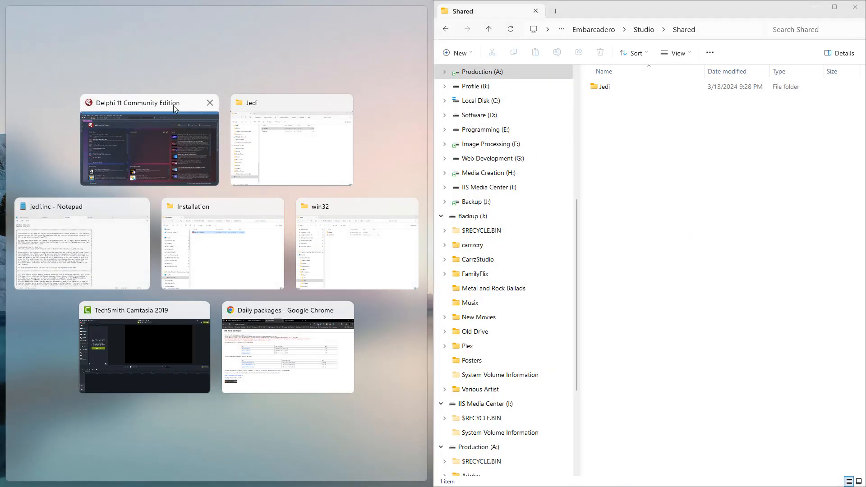
click(173, 105)
click(187, 23)
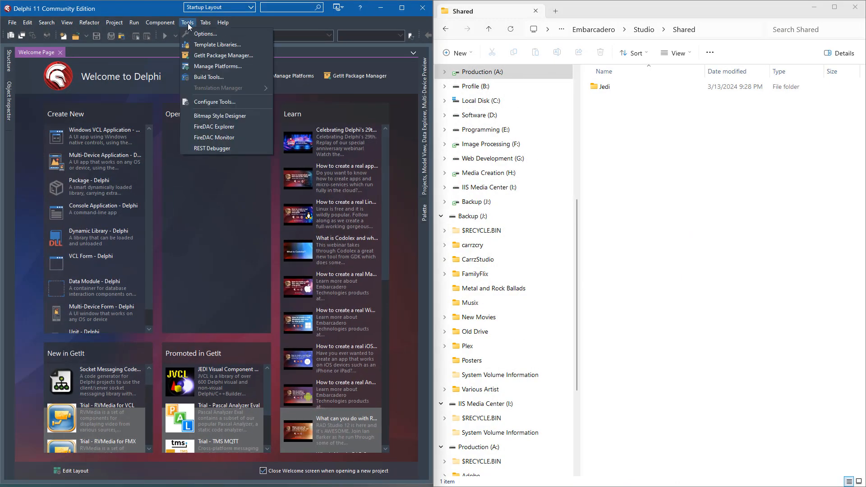
click(197, 36)
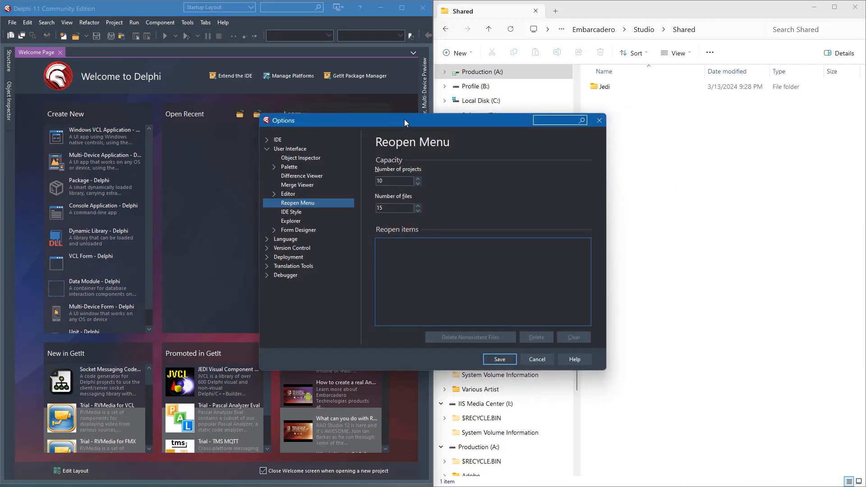
drag(404, 120, 238, 96)
click(102, 215)
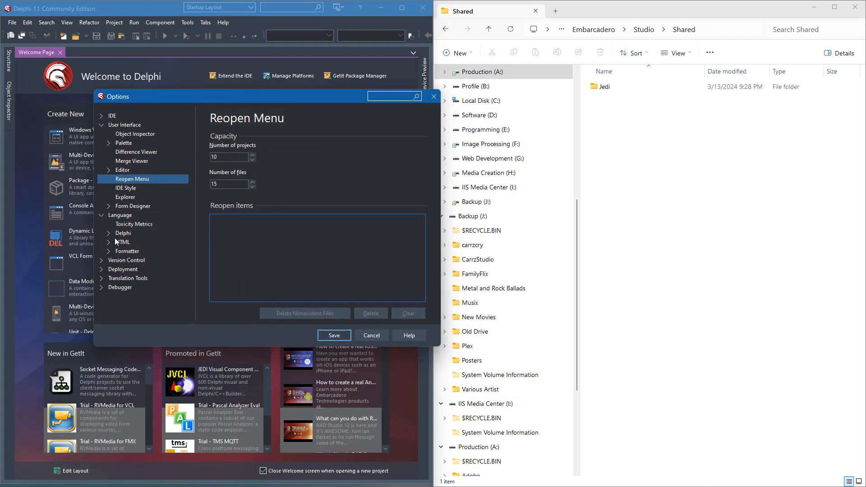
click(108, 233)
click(138, 243)
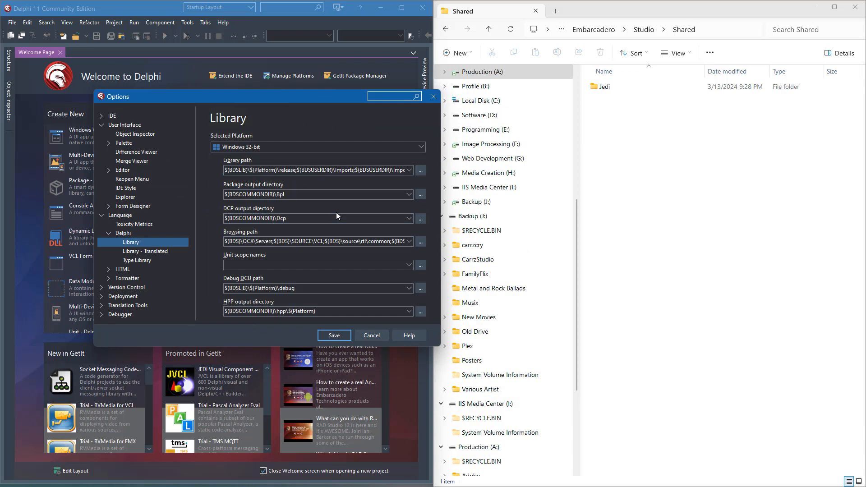
click(423, 173)
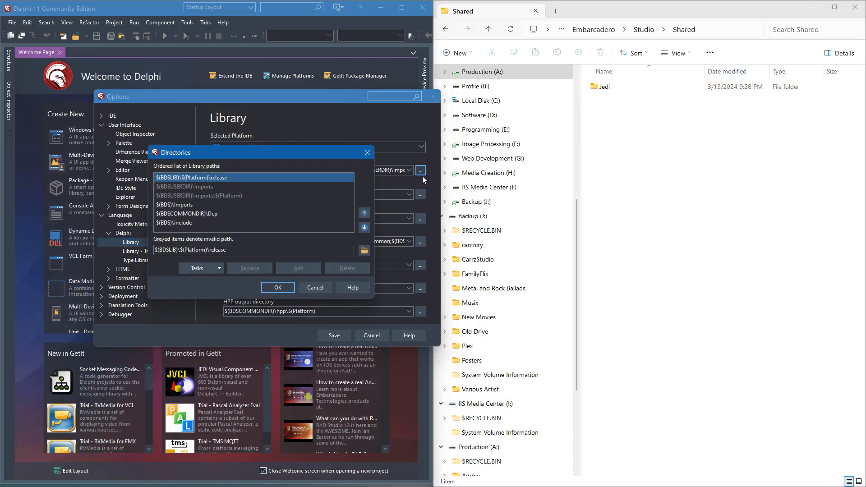
- Add A:\Embarcadero\Studio\Shared to the ordered list of library paths
click(712, 32)
key(ctrl+c)
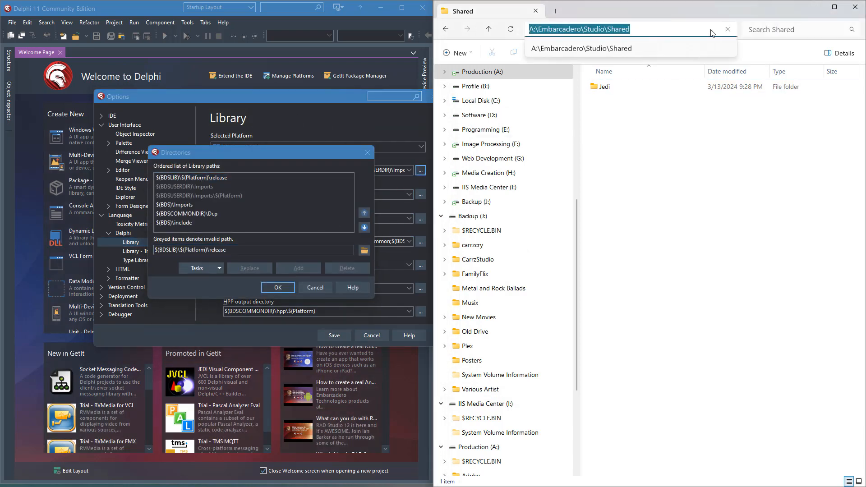
triple_click(250, 250)
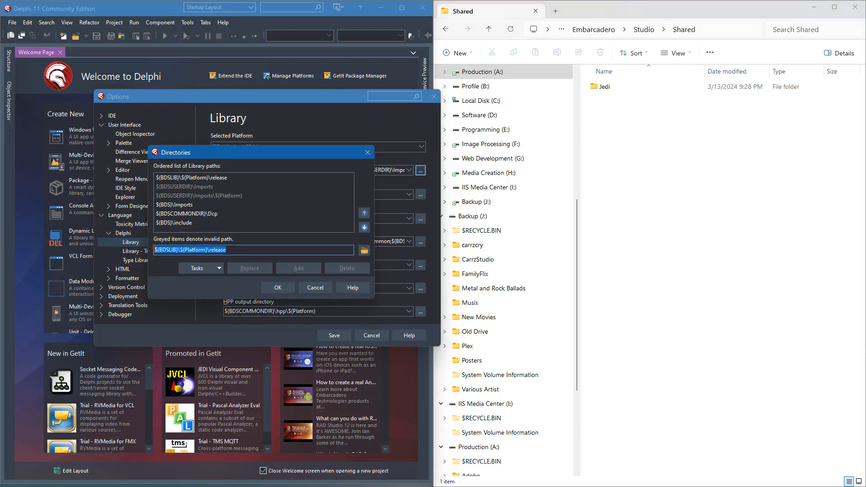
key(ctrl+v)
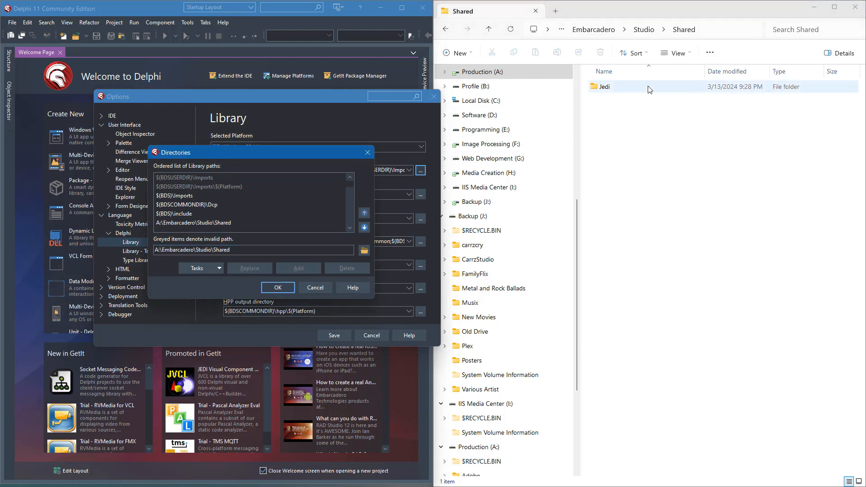
- Browse to the JCL source folder and add A:\Embarcadero\Studio\Jedi\JCL\source\common to the Windows 32-bit library paths
click(646, 28)
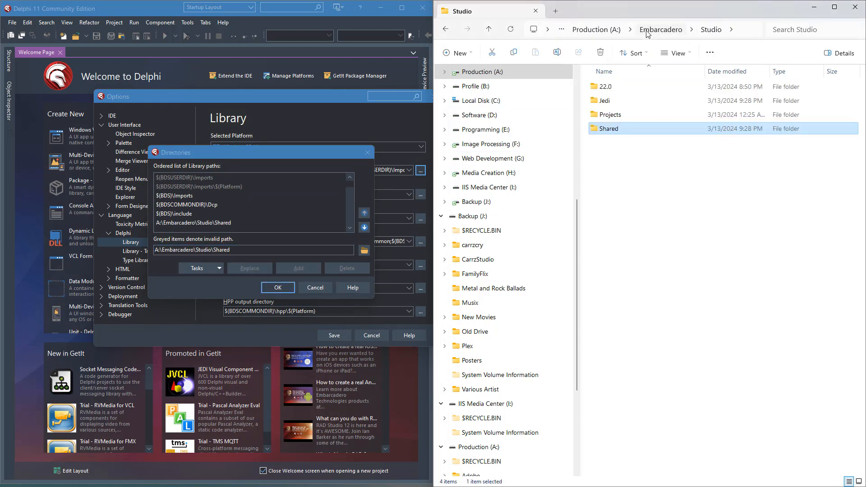
double_click(607, 100)
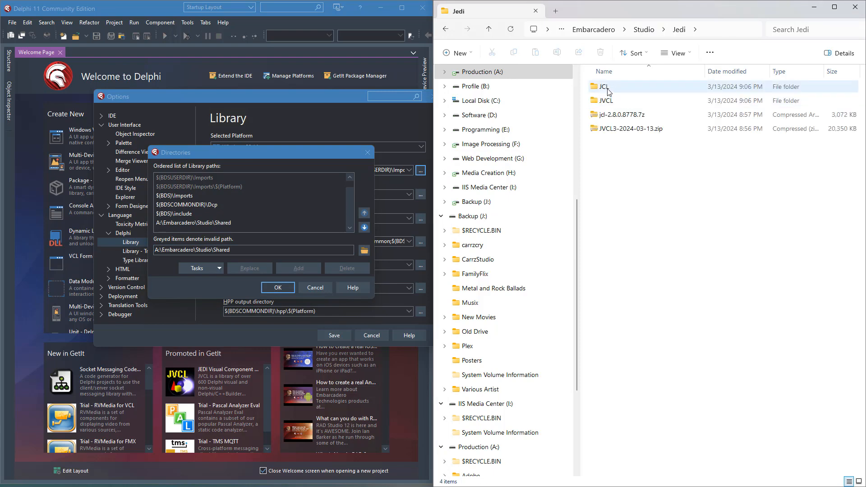
double_click(605, 87)
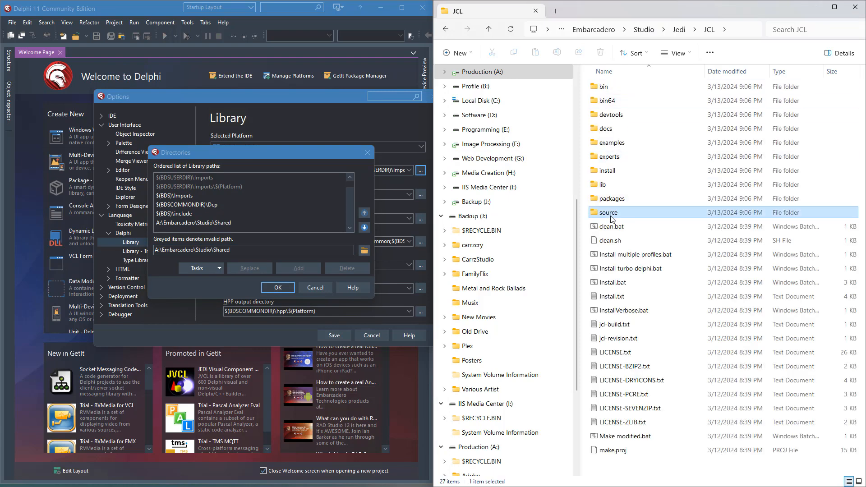
double_click(608, 213)
click(723, 34)
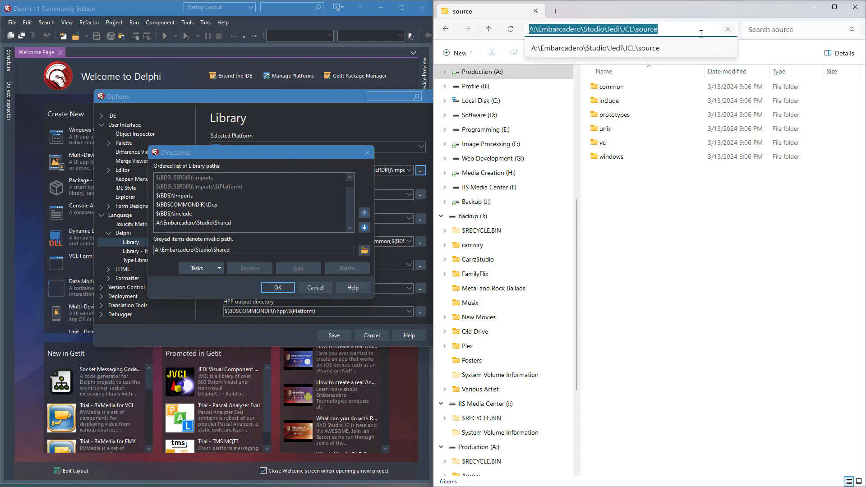
double_click(194, 250)
text(A:\Embarcadero\Studio\Jedi\JCL\source)
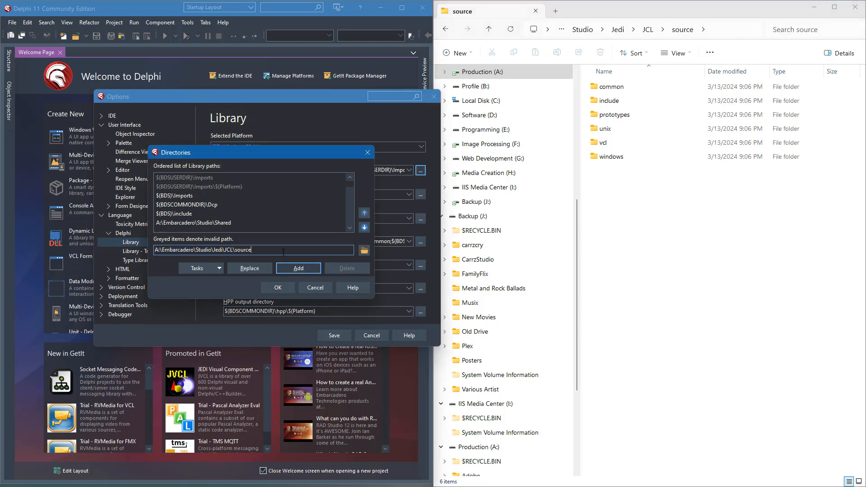
key(Return)
- Add A:\Embarcadero\Studio\Jedi\JCL\source\include to the ordered list of library paths
key(BackSpace)
key(BackSpace)
key(BackSpace)
key(BackSpace)
key(BackSpace)
key(BackSpace)
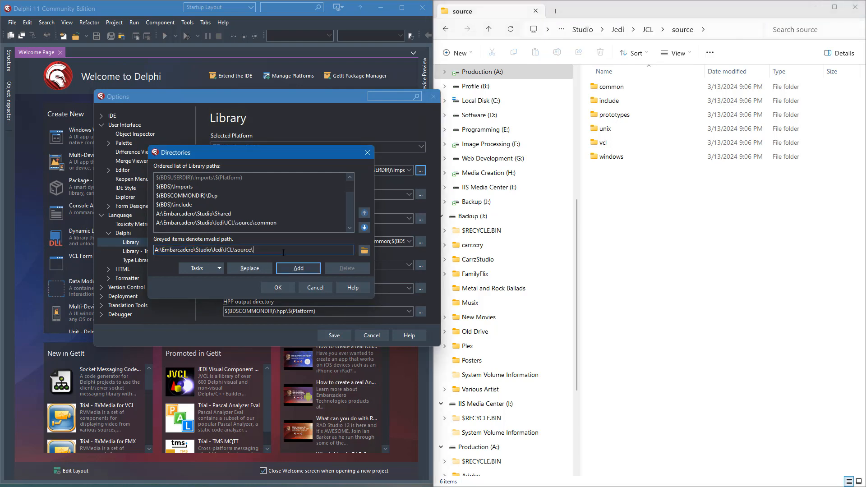
text(include)
key(Return)
- Add the vcl and windows subfolders of A:\Embarcadero\Studio\Jedi\JCL\source to the library paths and accept the list
key(BackSpace)
key(BackSpace)
key(BackSpace)
key(BackSpace)
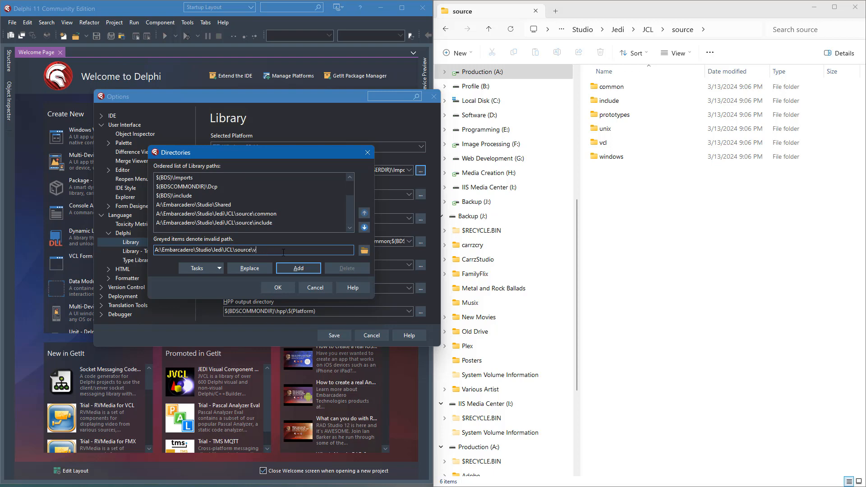
text(vcl)
key(Return)
key(BackSpace)
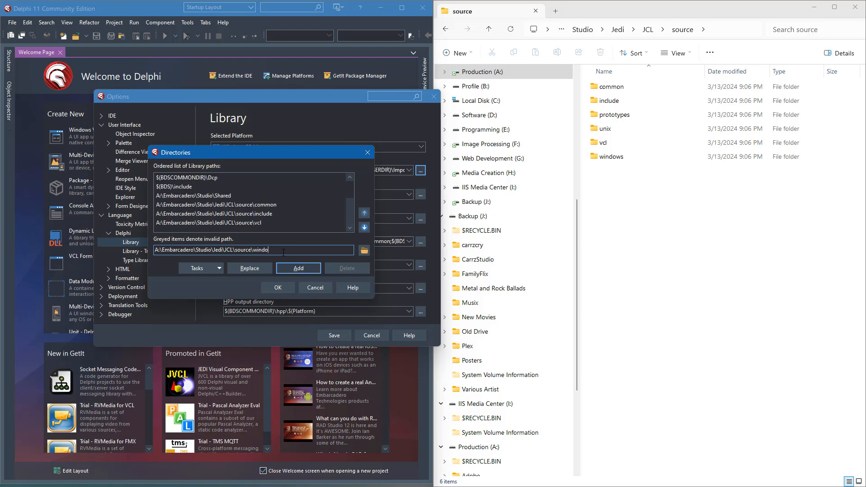
text(windows)
key(Return)
click(278, 287)
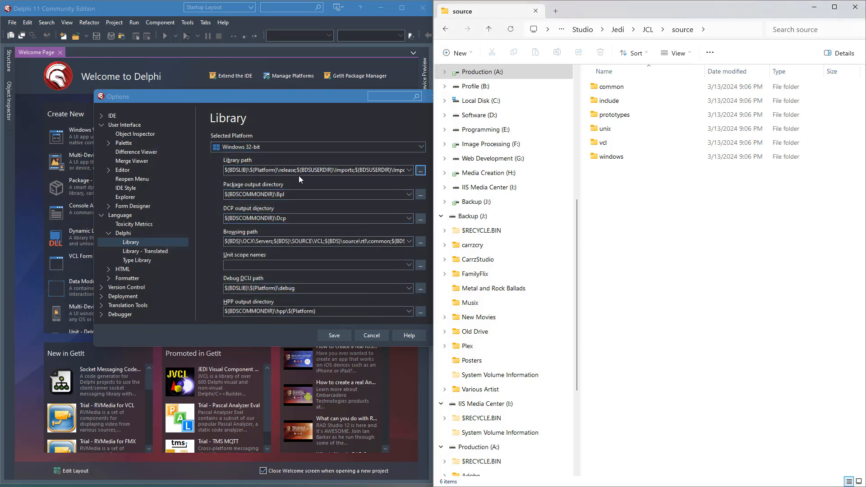
- Copy the A:\Embarcadero\Studio\Shared entry from the Windows 32-bit library path list and leave the list without changes
click(420, 171)
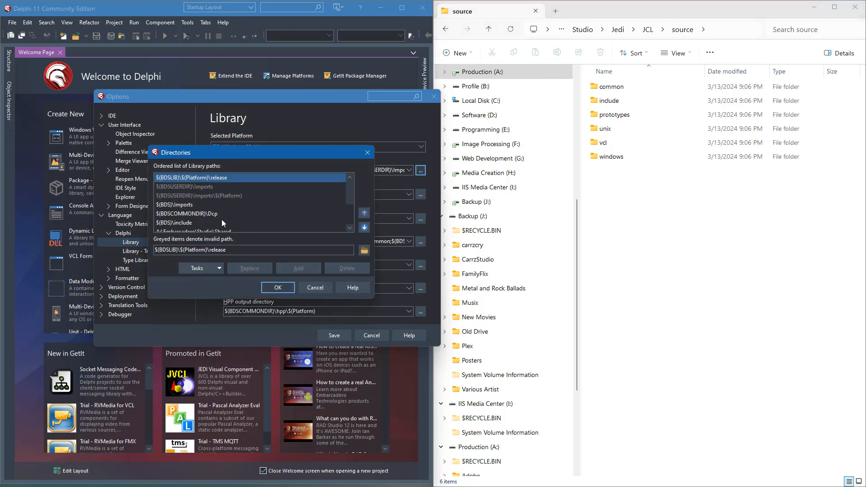
scroll(221, 219, down, 1)
click(224, 206)
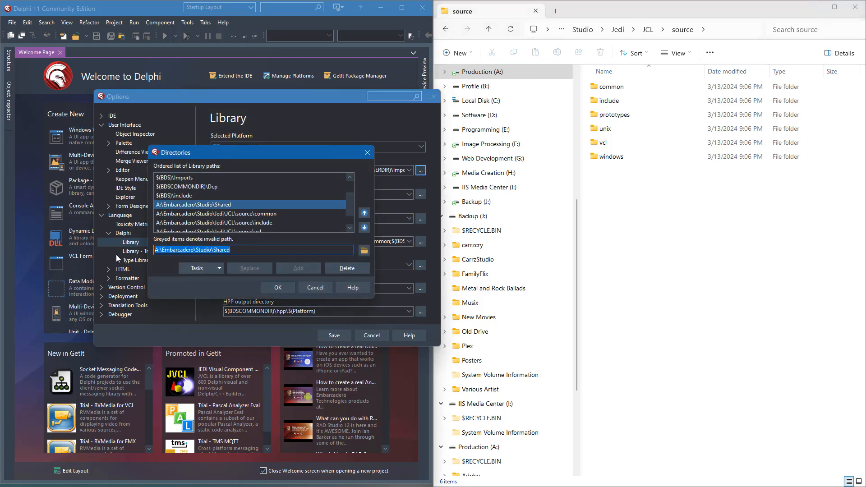
click(316, 291)
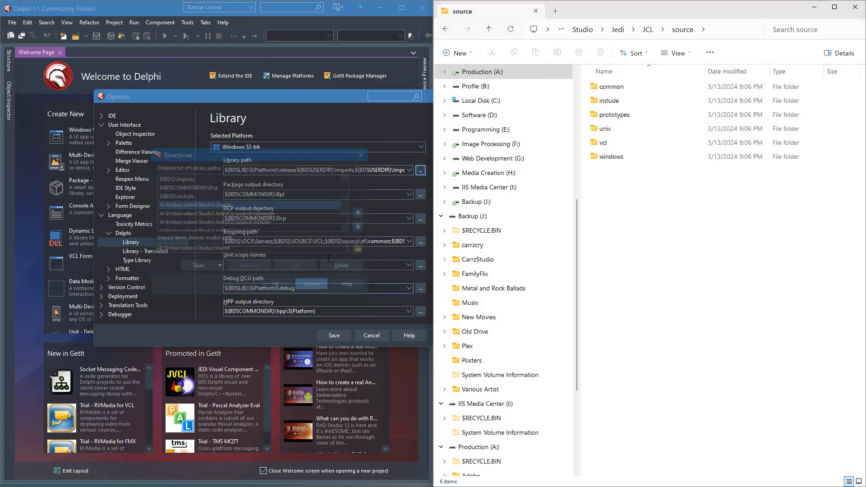
- Add A:\Embarcadero\Studio\Shared to the library paths of the Windows 64-bit platform and save the options
click(268, 147)
click(262, 157)
click(420, 171)
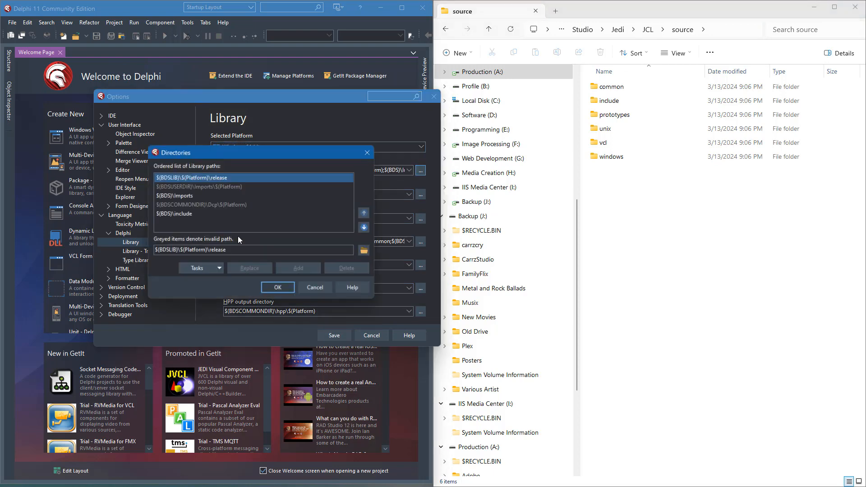
double_click(234, 251)
key(ctrl+v)
click(299, 268)
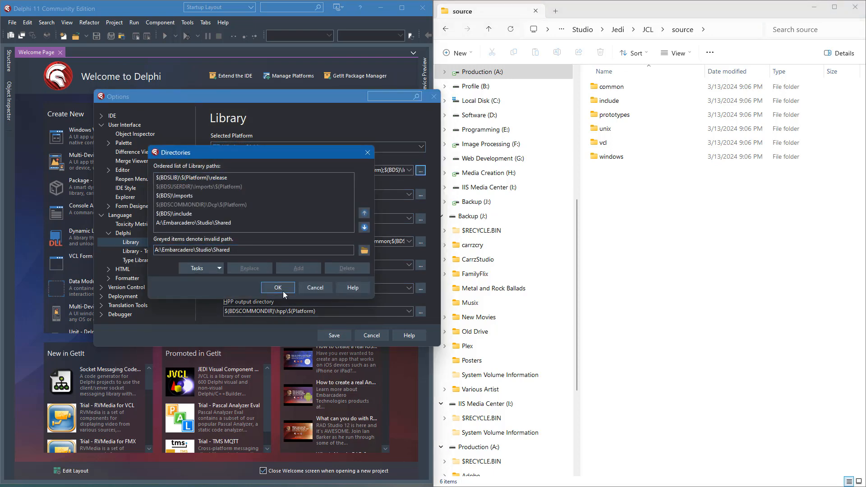
click(278, 288)
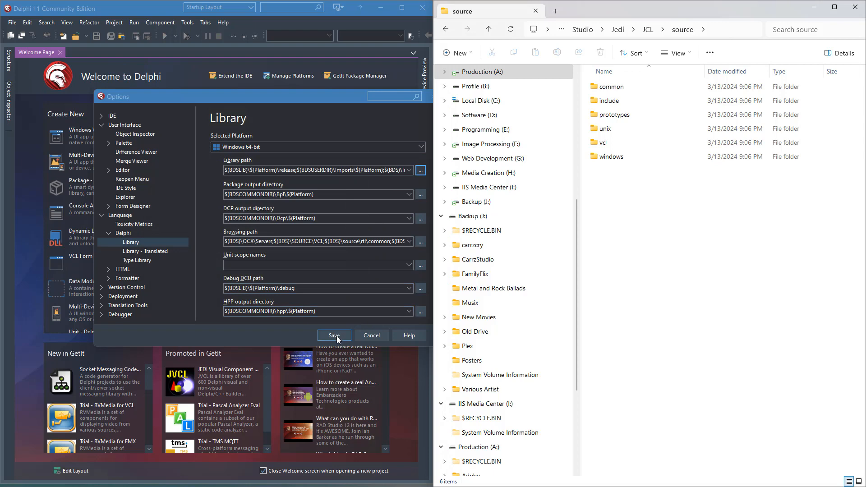
click(337, 337)
- Minimize File Explorer after returning it to A:\Embarcadero\Studio\Shared, and maximize the Delphi window
click(650, 29)
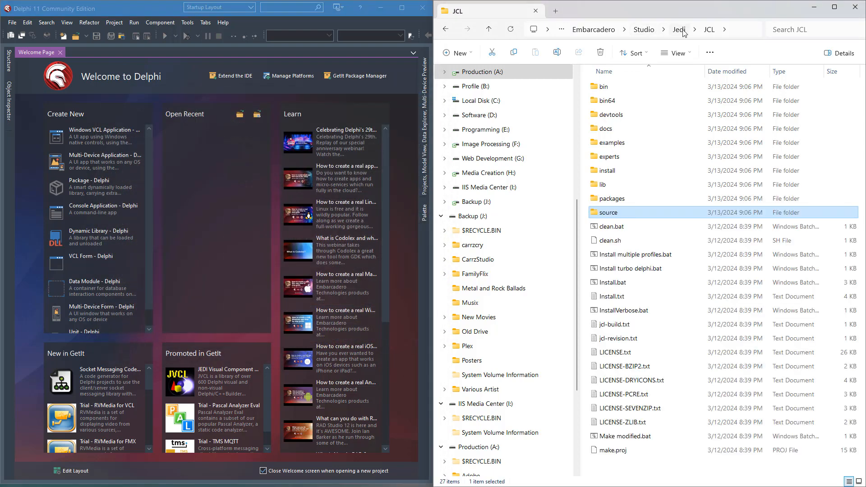
click(654, 31)
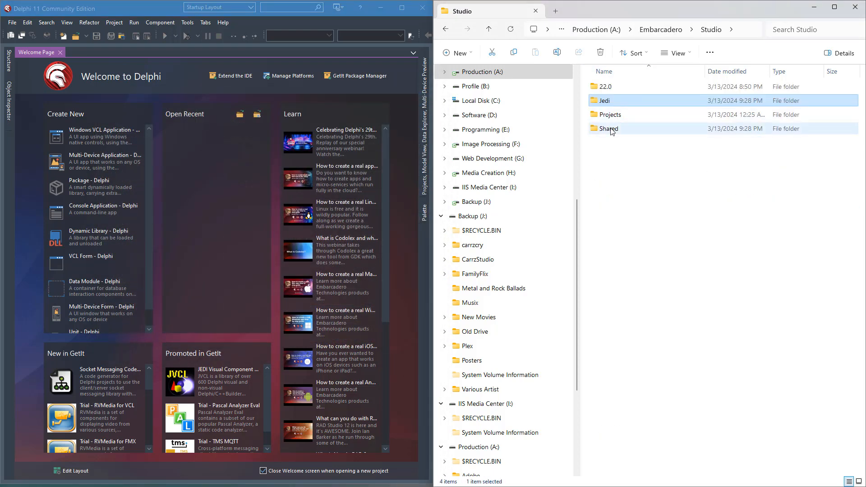
double_click(622, 128)
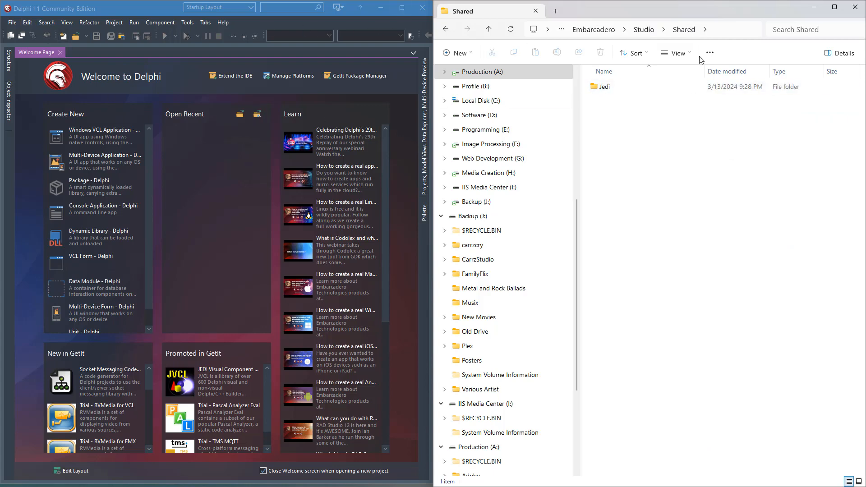
click(815, 8)
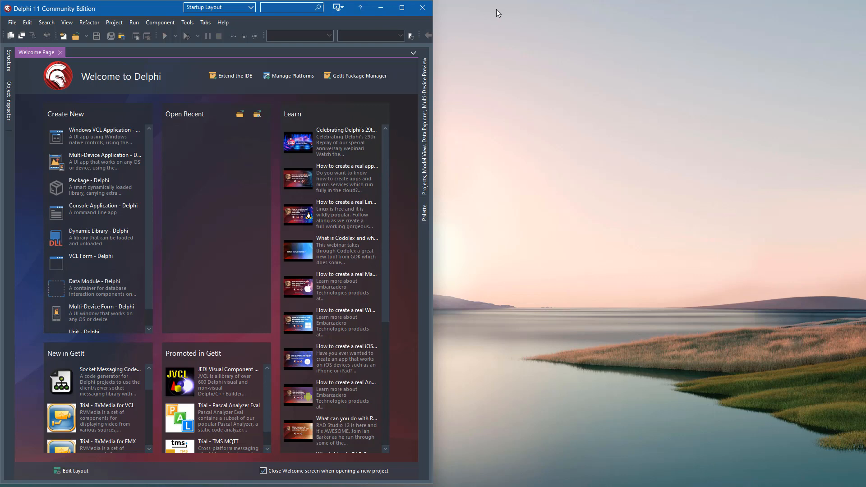
click(404, 8)
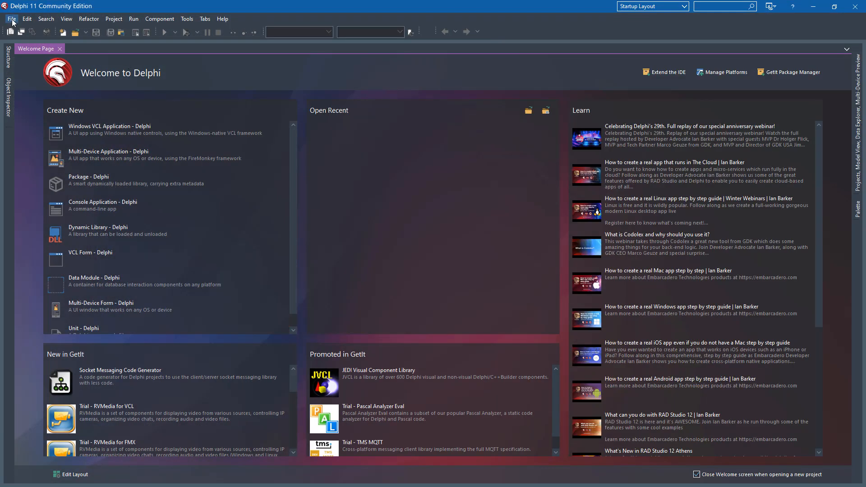
- Open the project group JclPackagesD280.groupproj from the JCL packages folder
click(13, 21)
click(28, 51)
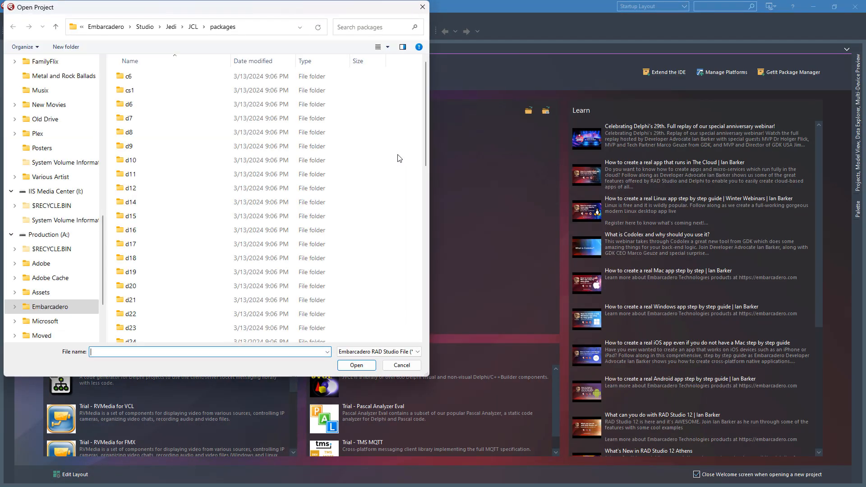
drag(221, 11, 369, 21)
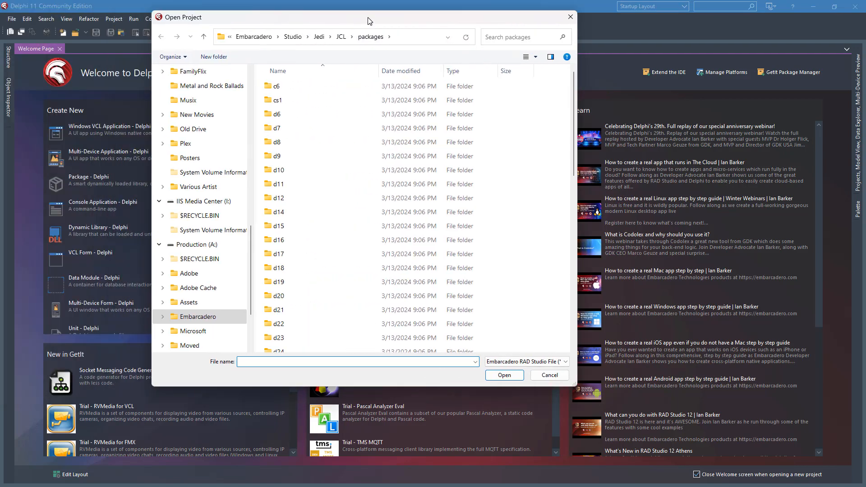
click(318, 37)
double_click(278, 86)
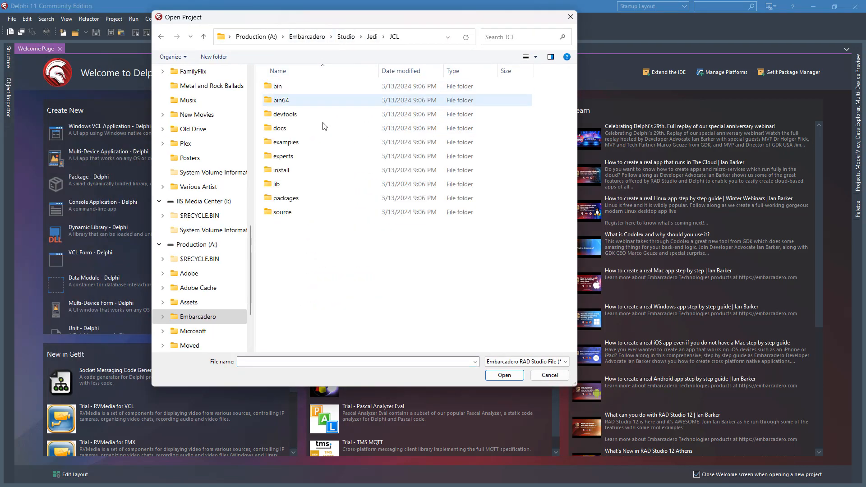
double_click(281, 199)
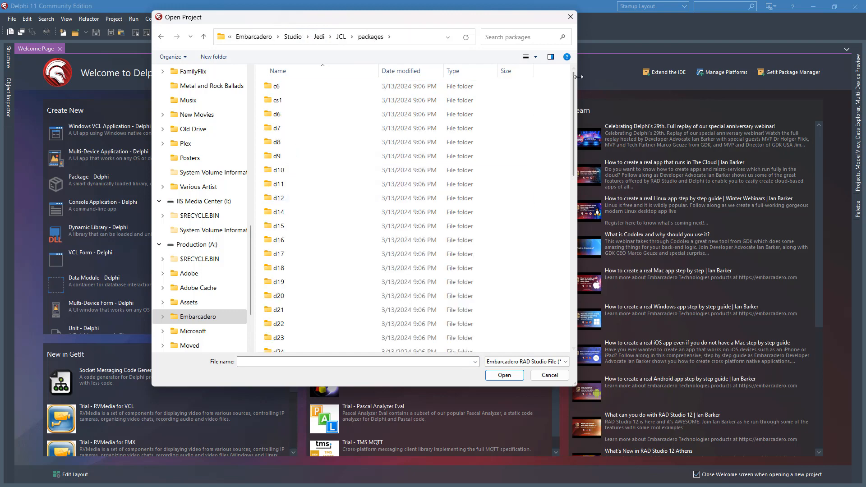
drag(575, 116, 575, 285)
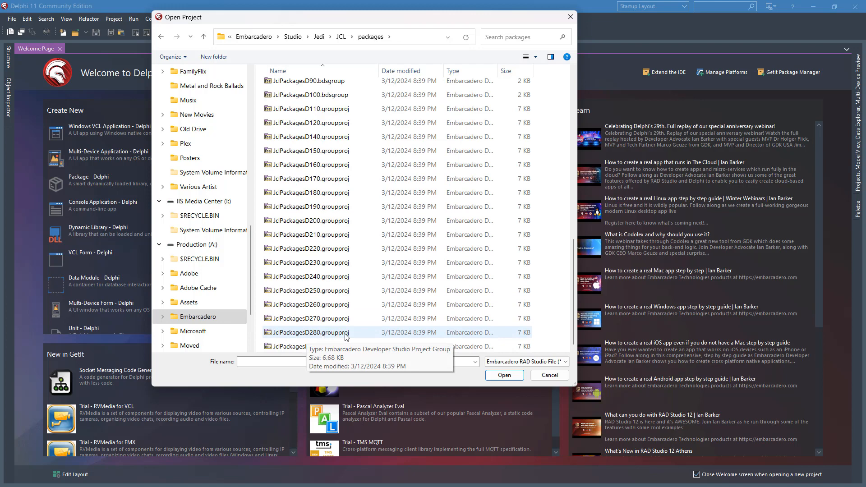
double_click(321, 333)
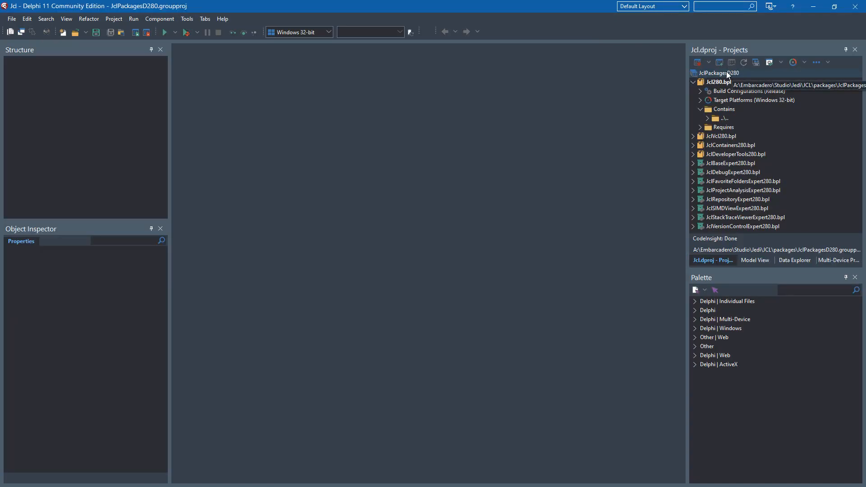
- Compile all packages in the JclPackagesD280 project group and install the JclBaseExpert280.bpl package
right_click(726, 72)
click(752, 78)
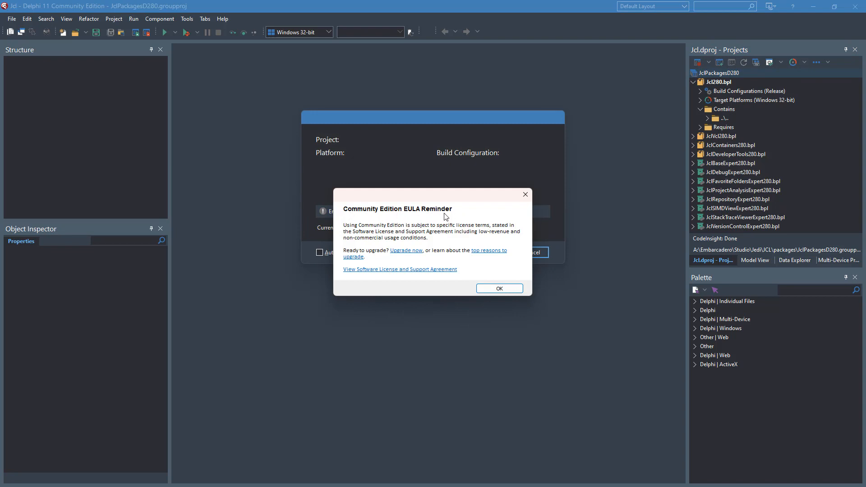
click(516, 292)
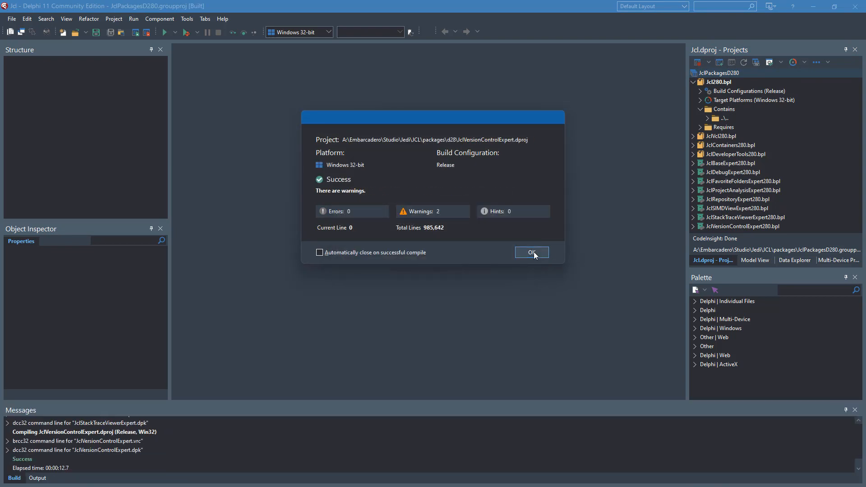
click(533, 253)
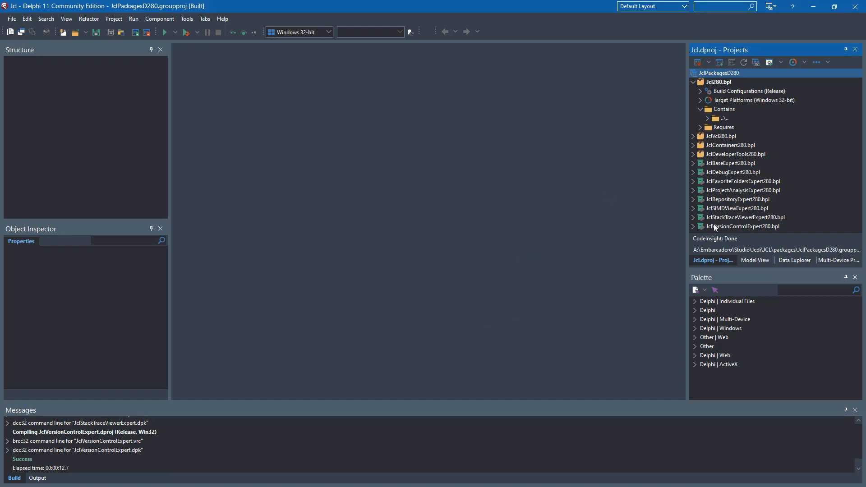
right_click(716, 164)
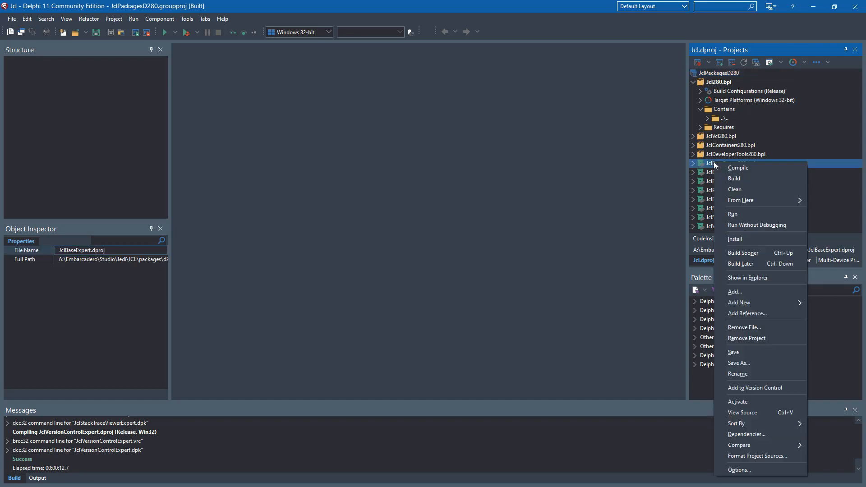
click(735, 242)
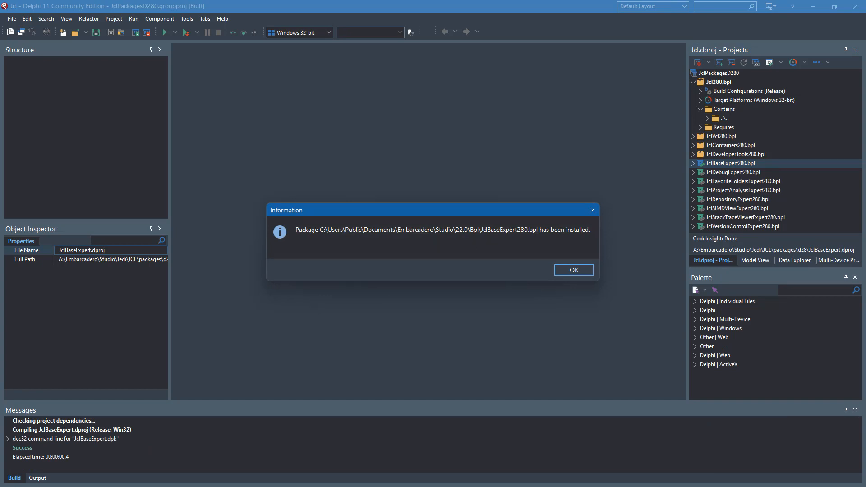
- Bring the File Explorer window over Delphi, go to the C: drive and reposition the window so its folder list is visible
drag(865, 166, 477, 278)
click(569, 298)
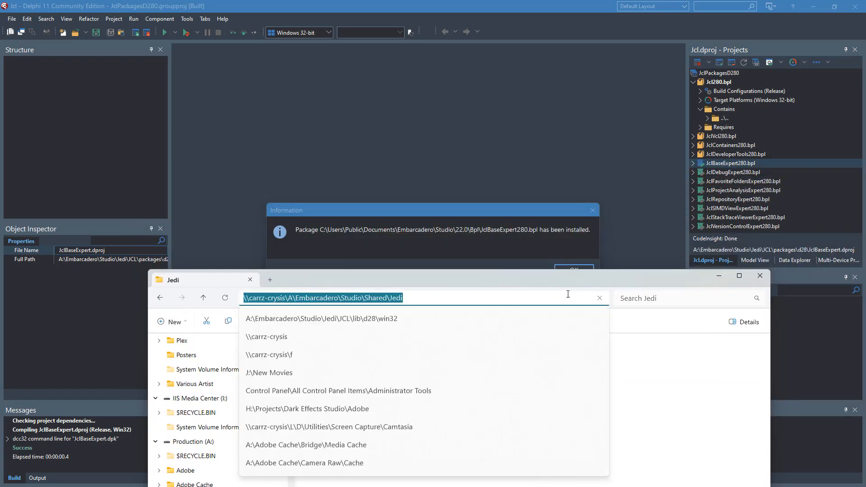
key(BackSpace)
text(c:)
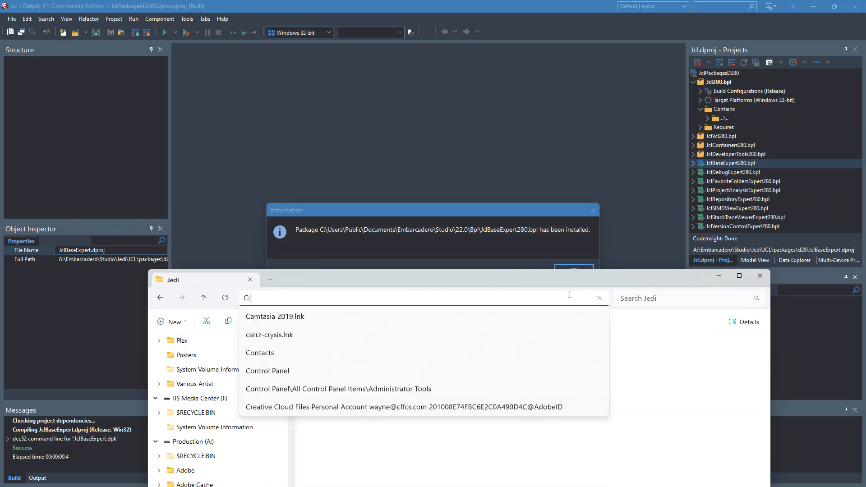
key(Return)
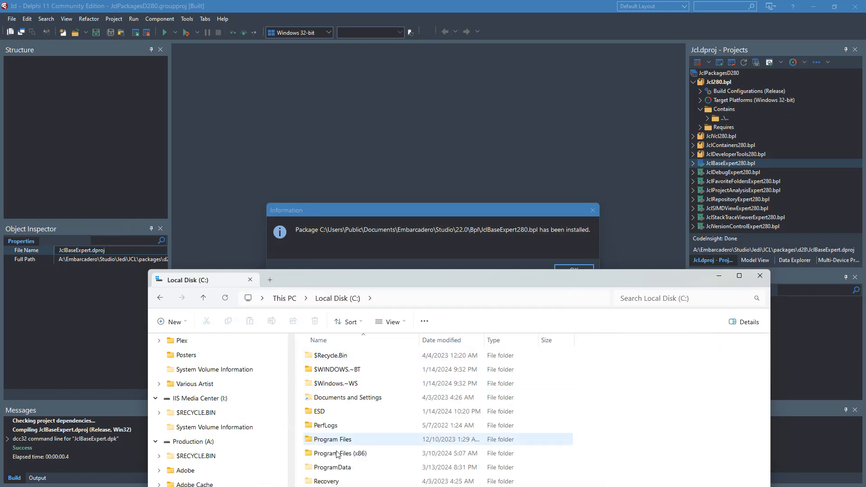
drag(379, 280, 550, 133)
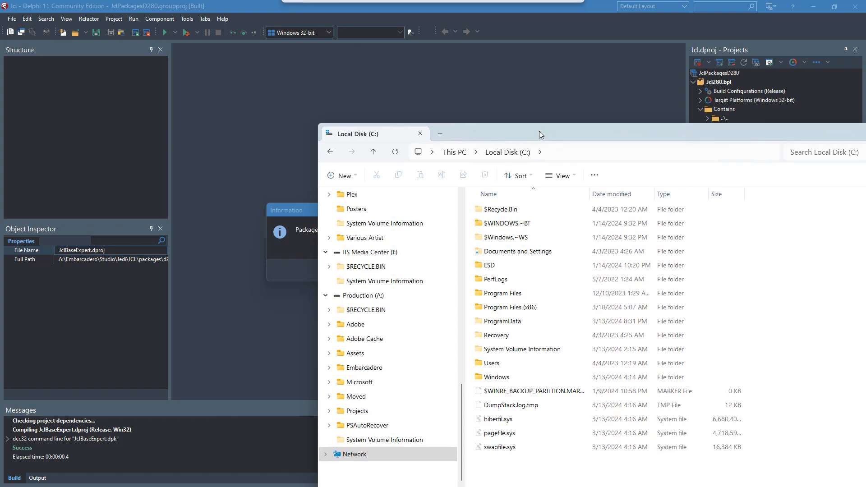
click(488, 152)
drag(469, 133, 660, 91)
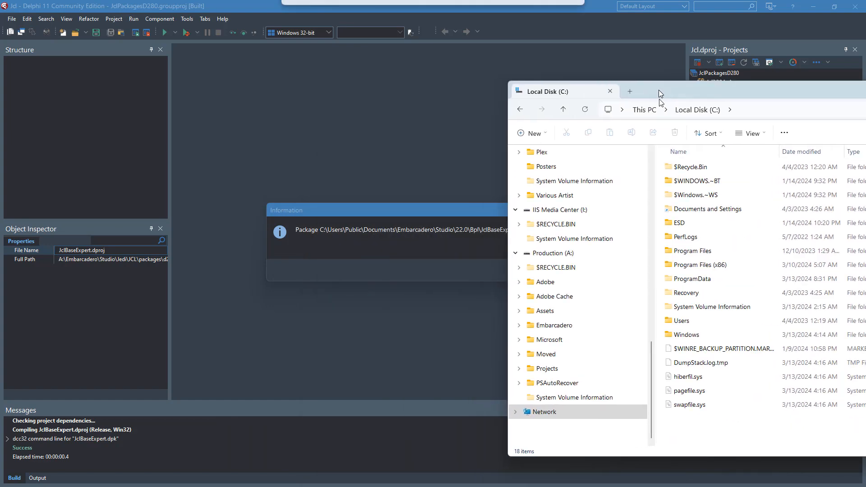
- Open the folder C:\Users\Public\Public Documents\Embarcadero\Studio\22.0\Bpl containing the compiled packages in File Explorer
click(692, 322)
double_click(691, 321)
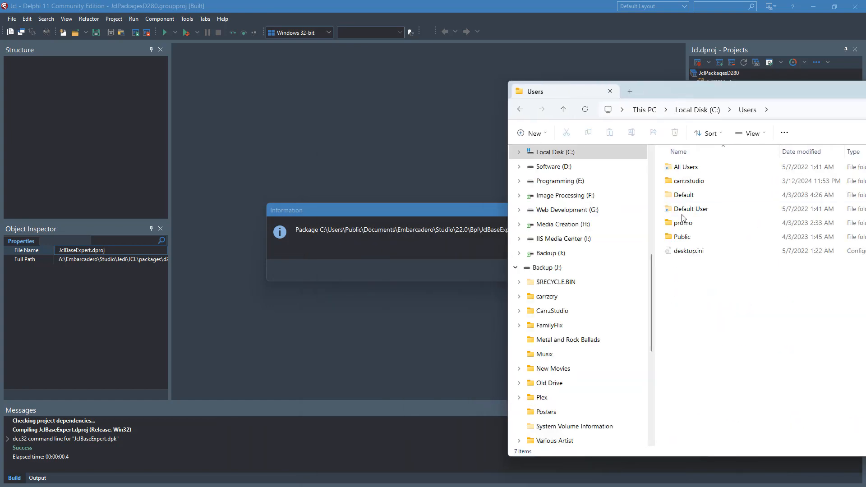
double_click(684, 237)
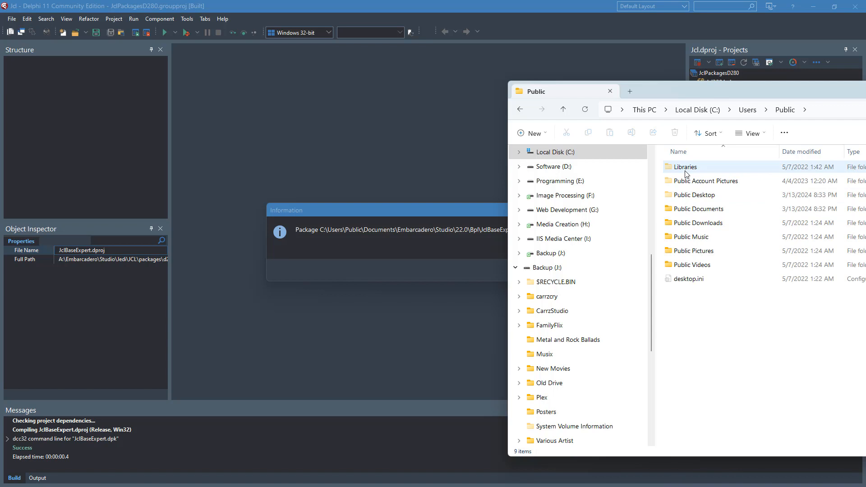
double_click(696, 211)
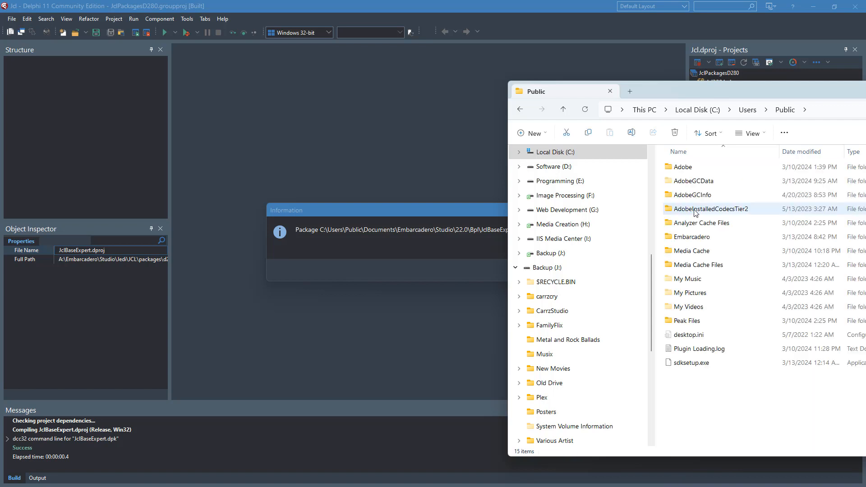
double_click(692, 237)
double_click(687, 182)
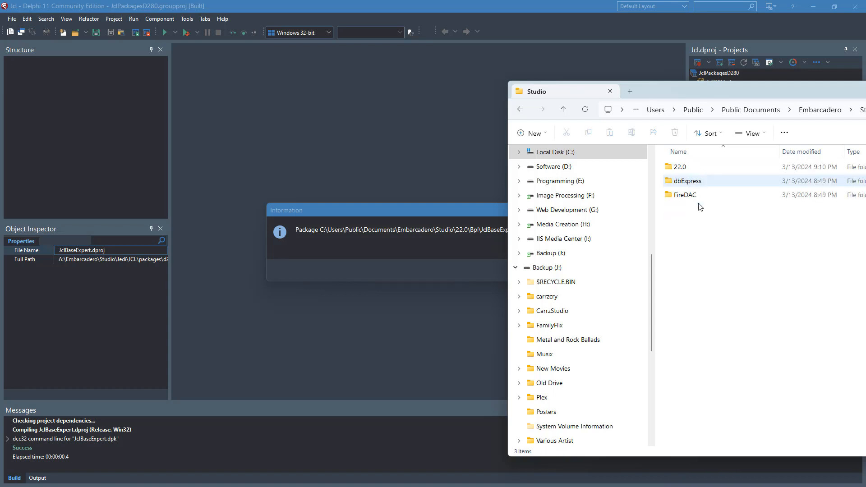
double_click(685, 169)
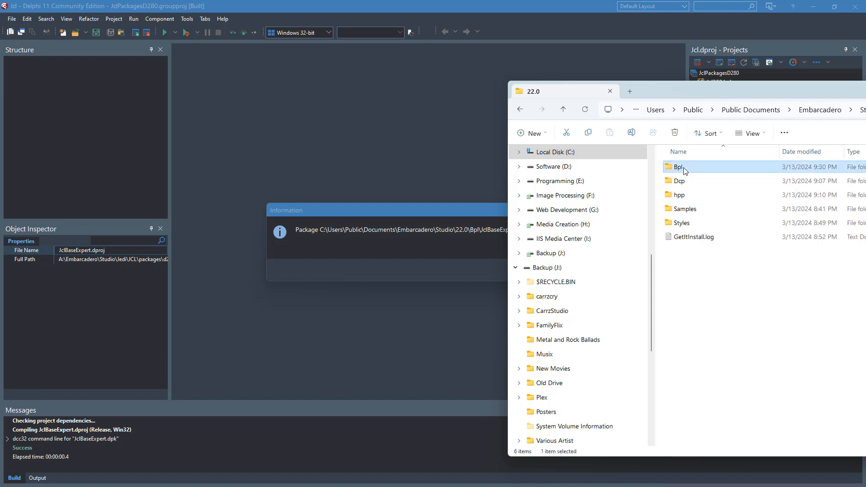
double_click(685, 169)
drag(763, 95, 668, 101)
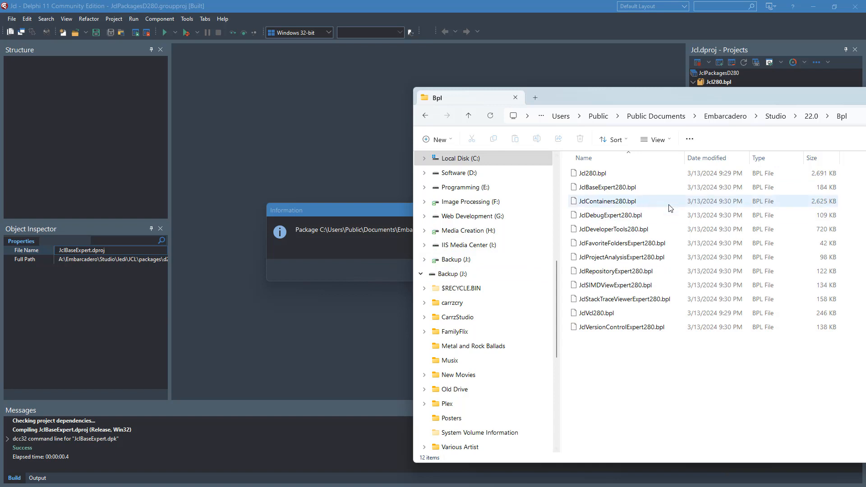
- Move File Explorer off the Delphi window and dismiss the JclBaseExpert280.bpl installation message
click(631, 187)
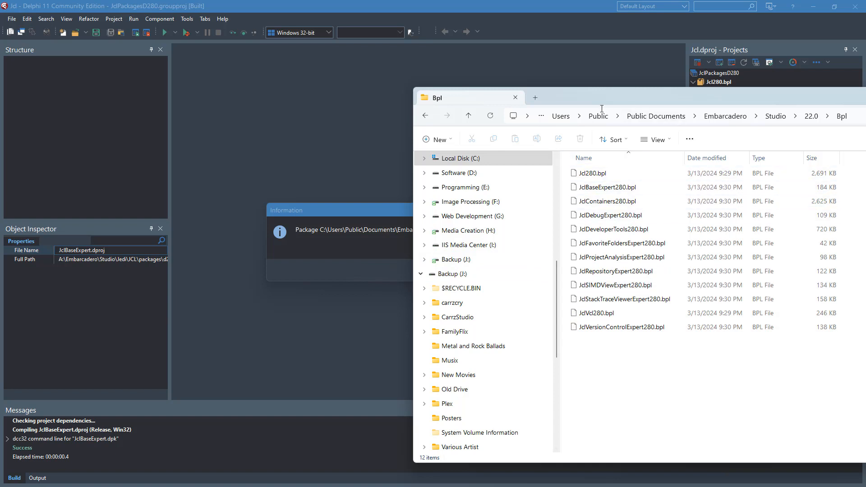
drag(559, 98, 865, 81)
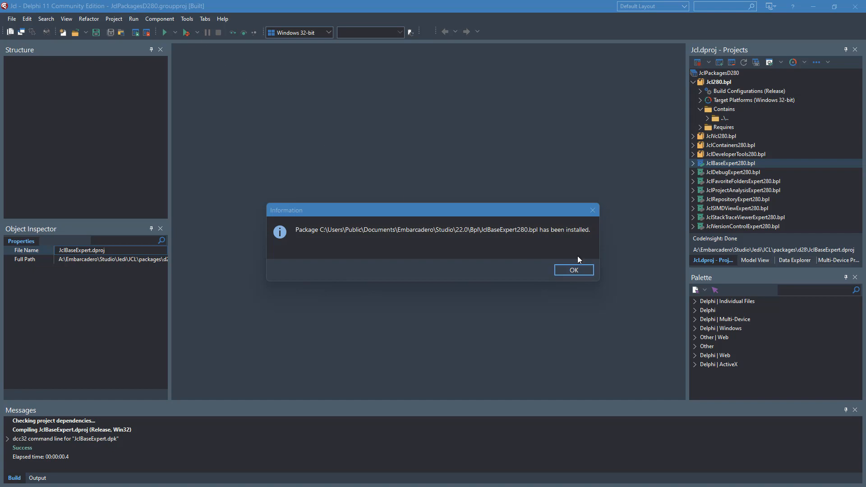
click(575, 271)
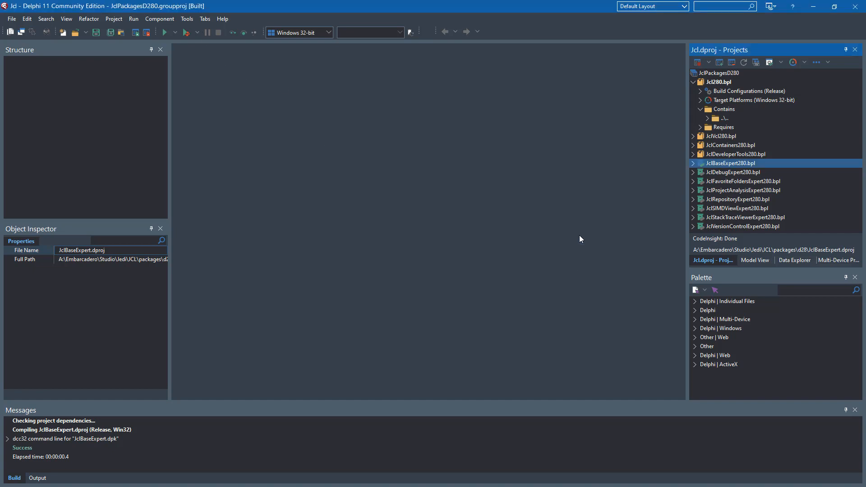
- Install the remaining JCL expert packages: Debug, FavoriteFolders, ProjectAnalysis, Repository, SIMDView, StackTraceViewer and VersionControl
click(713, 172)
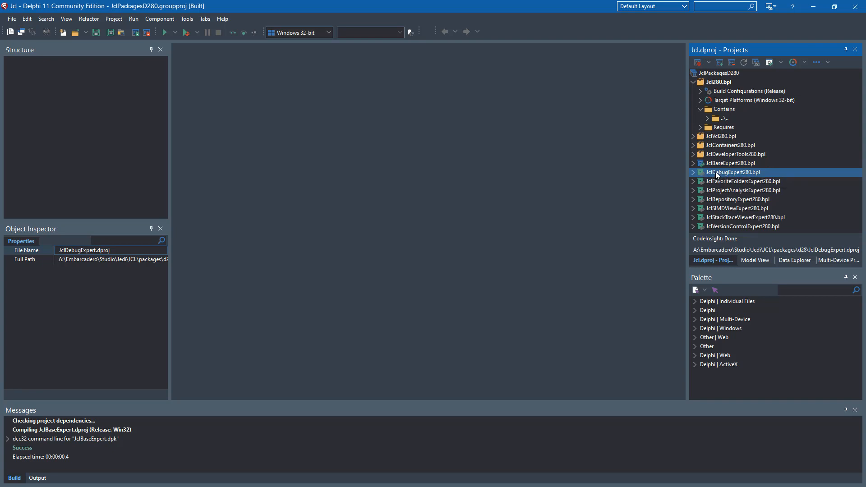
right_click(717, 173)
click(737, 249)
right_click(727, 182)
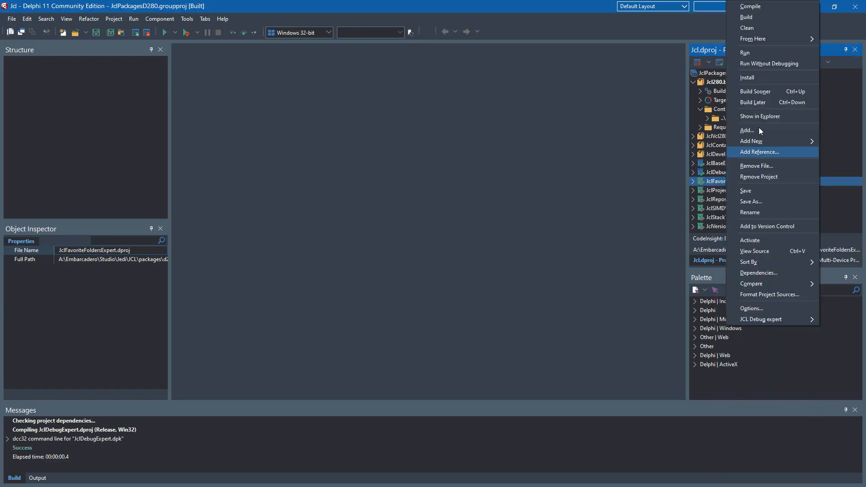
click(756, 77)
right_click(708, 191)
click(737, 78)
right_click(722, 200)
click(745, 77)
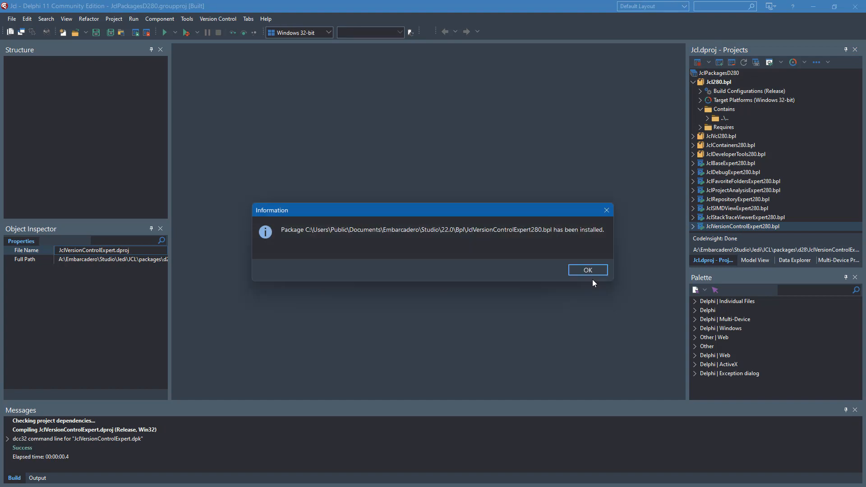
key(Return)
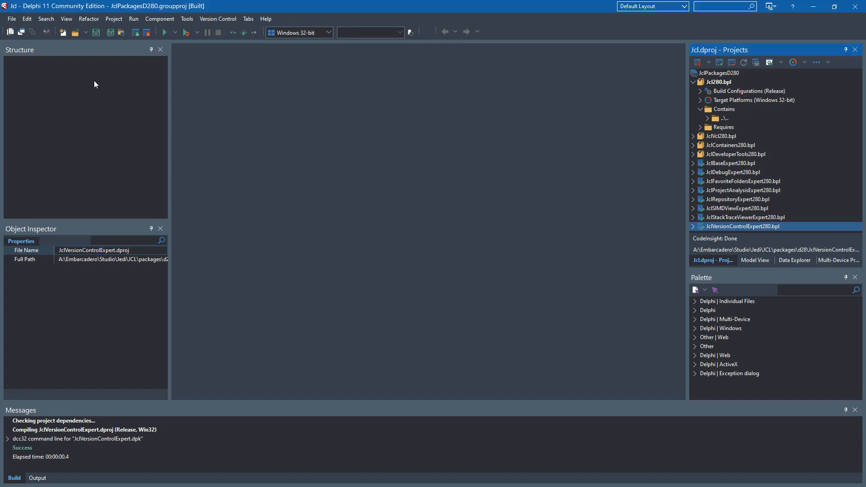
- Close the JclPackagesD280 project group without saving the project changes
click(11, 19)
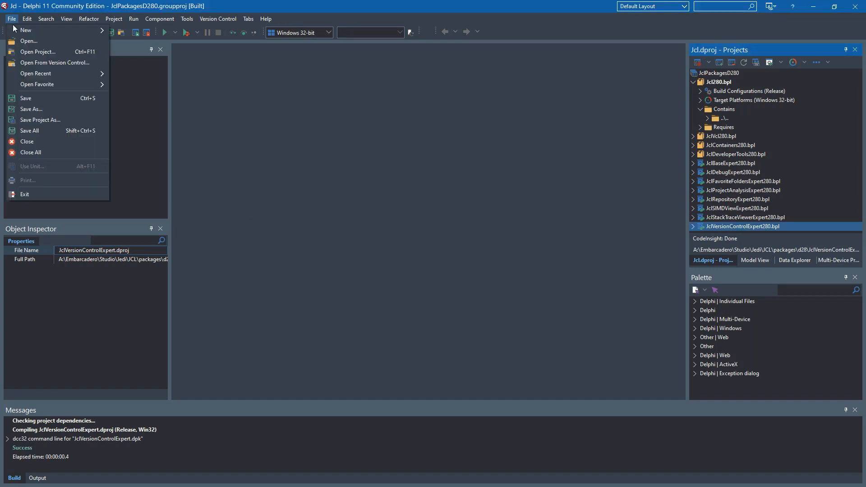
click(27, 142)
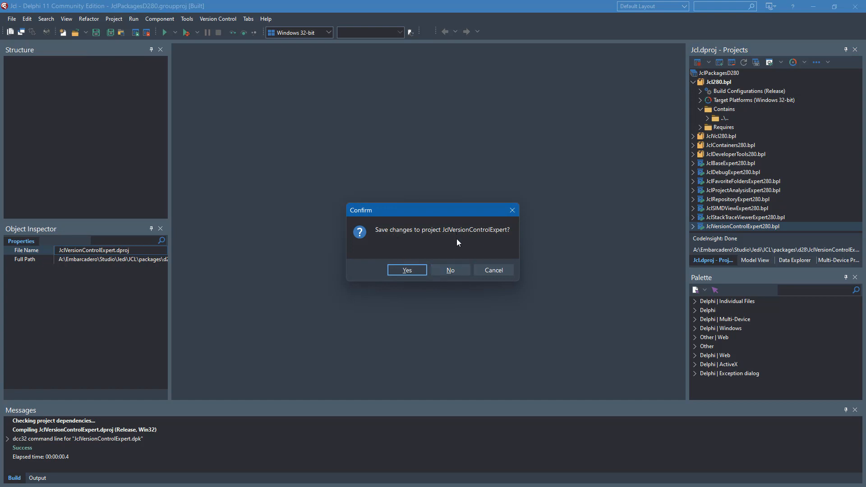
click(451, 270)
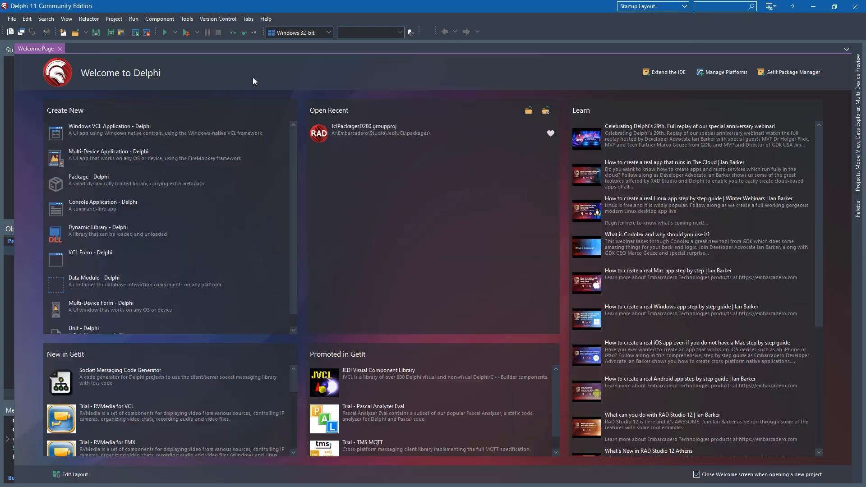
- Add C:\Users\Public\Documents\Embarcadero\Studio\22.0\Bpl to the library paths of the Windows 32-bit platform and save the options
click(186, 20)
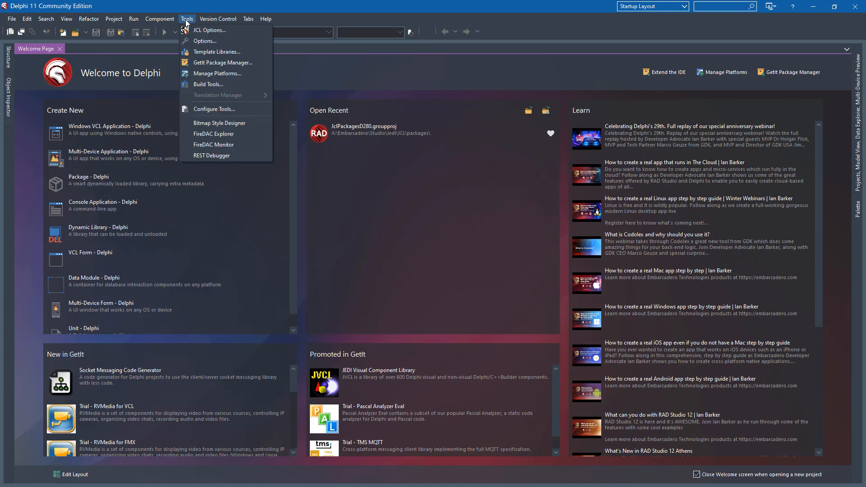
click(204, 41)
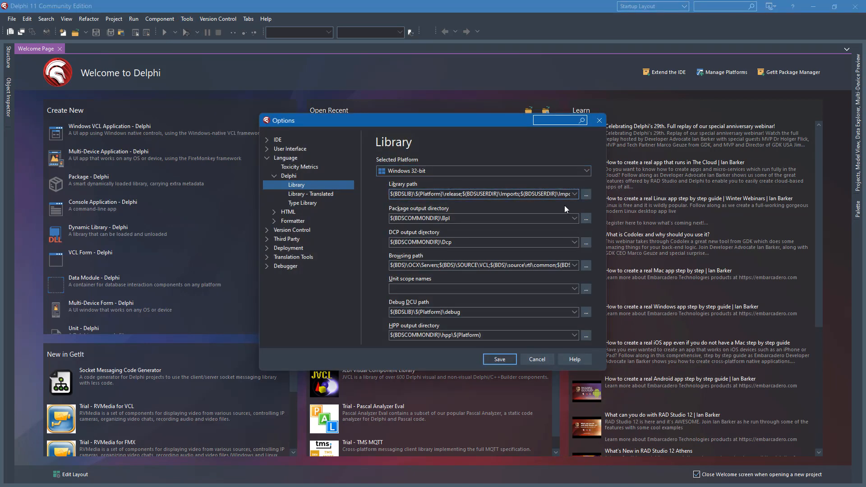
click(586, 194)
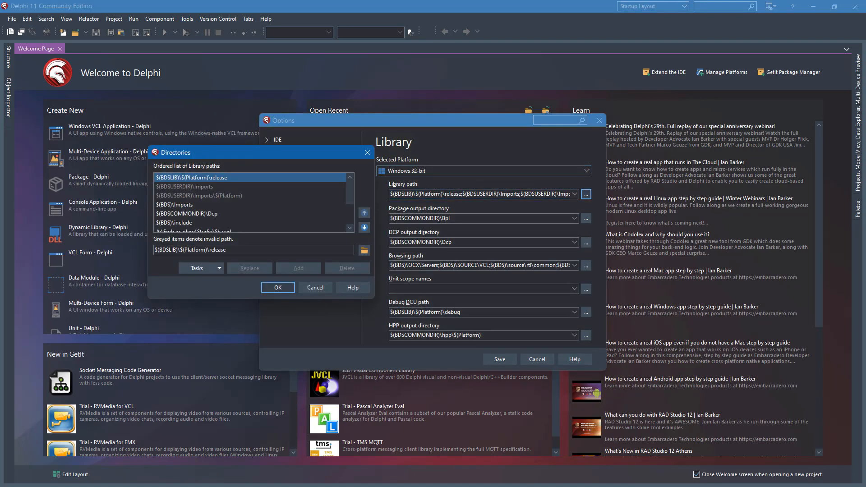
drag(865, 195, 865, 113)
click(652, 222)
key(ctrl+c)
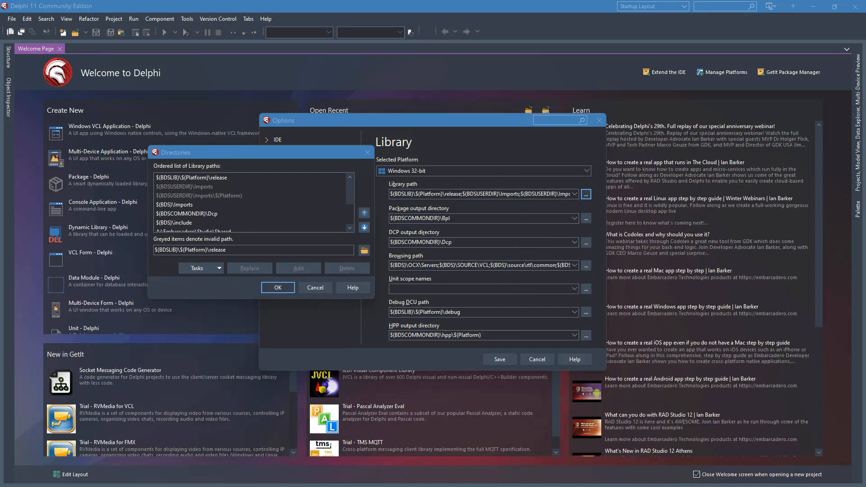
click(245, 250)
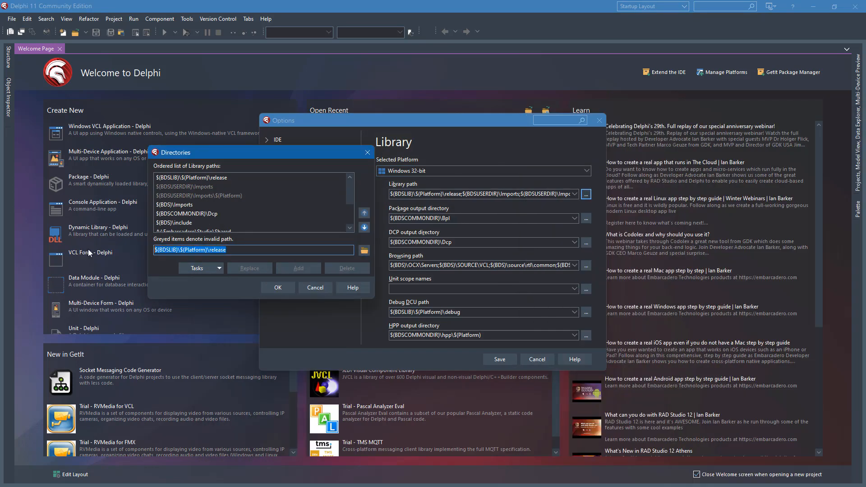
key(ctrl+v)
click(303, 269)
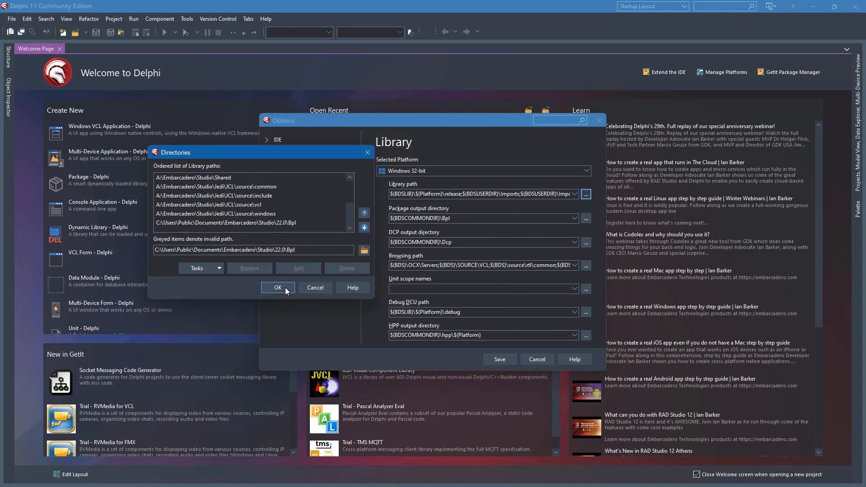
click(278, 287)
click(500, 360)
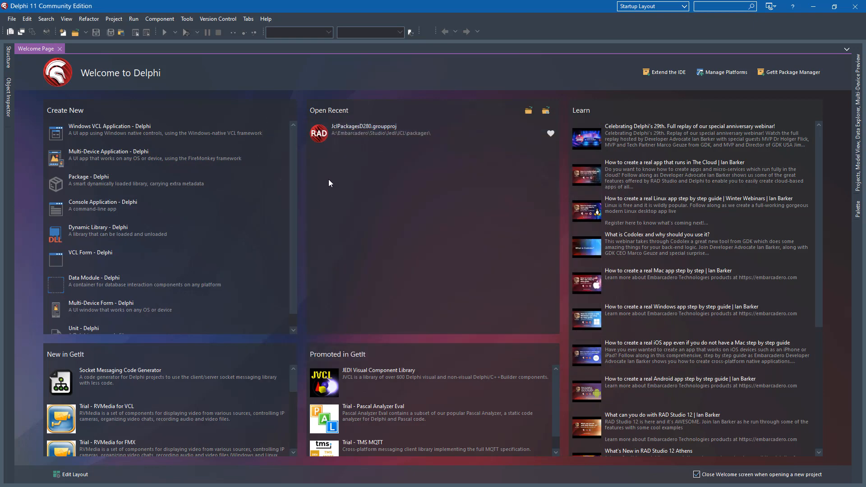
- Open the project group D28 Packages.groupproj from the JVCL packages folder
click(12, 21)
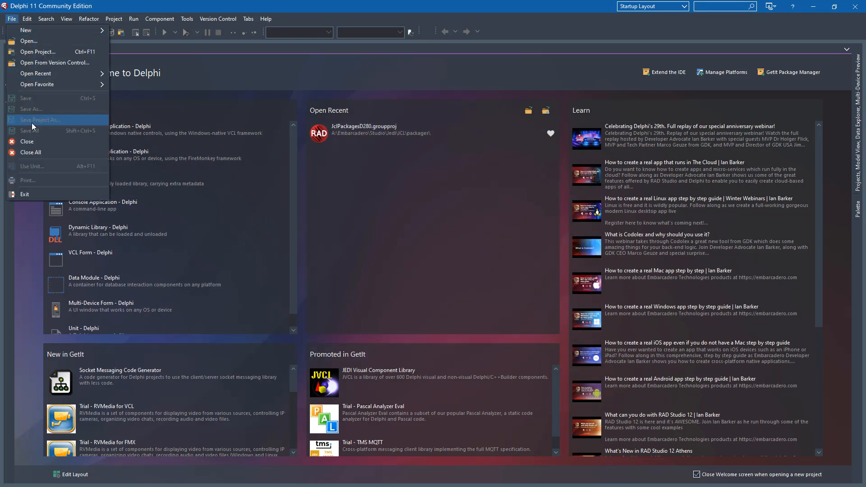
click(42, 52)
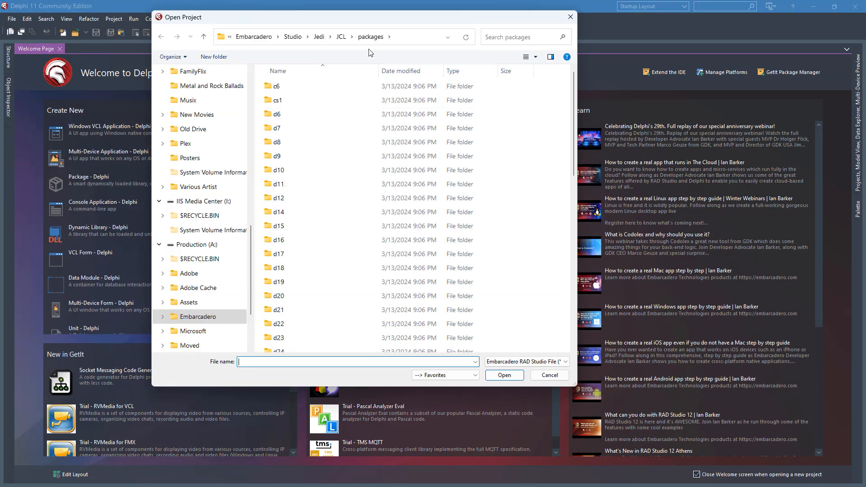
click(324, 36)
double_click(291, 103)
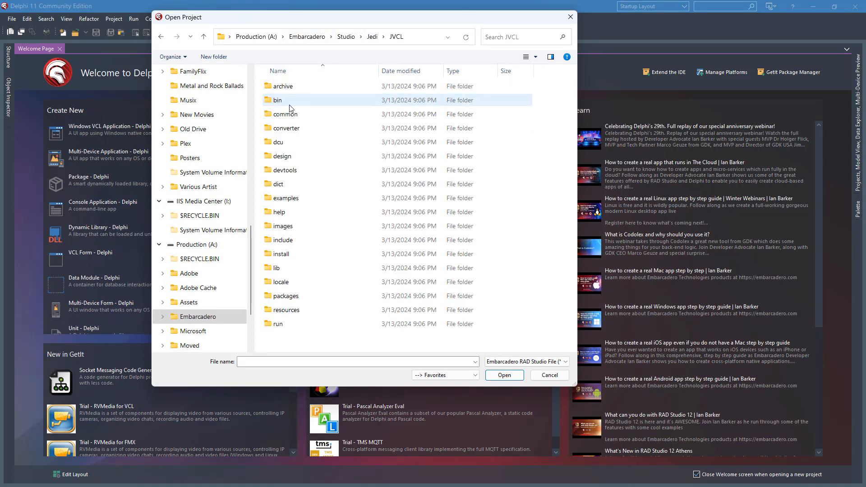
click(294, 299)
double_click(294, 300)
scroll(348, 277, down, 15)
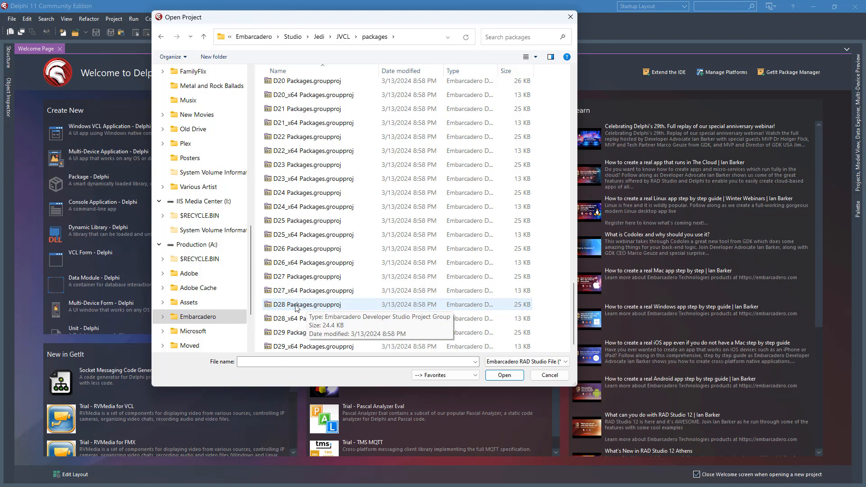
double_click(296, 309)
- Try to compile all packages in the D28 Packages project group, acknowledging the Community Edition EULA reminder
click(715, 74)
right_click(716, 75)
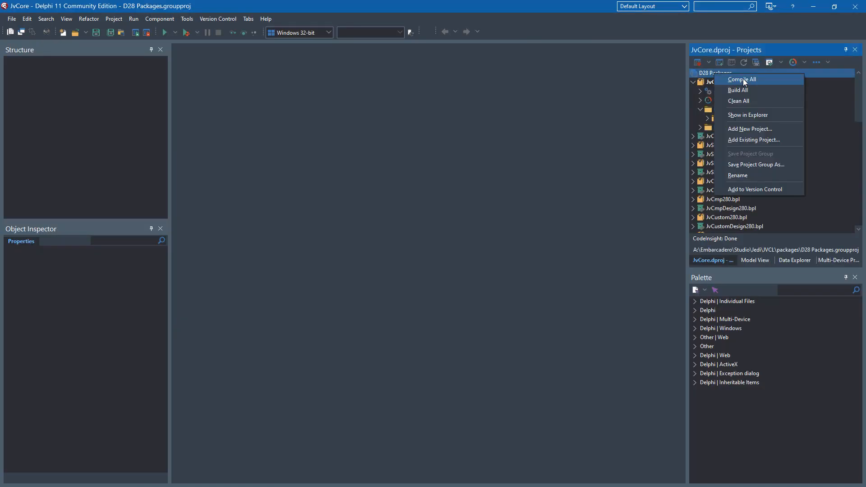
click(745, 84)
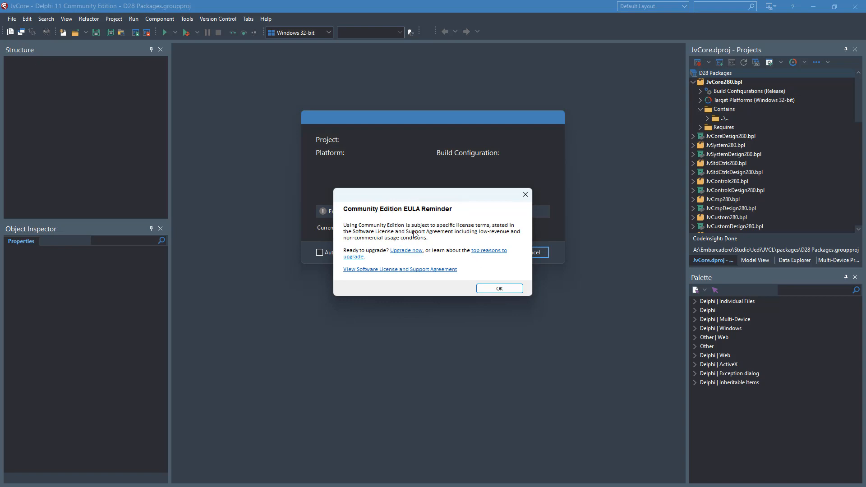
click(492, 289)
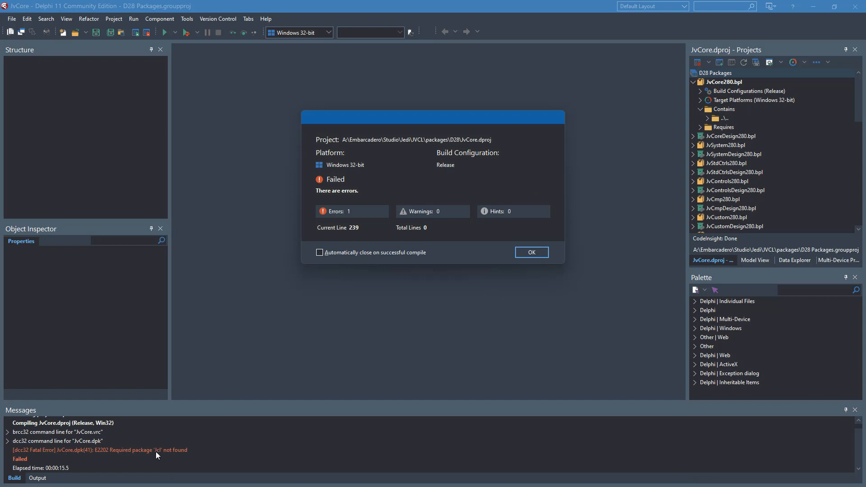
- Close the compile result and the JvCore source file, and open the list of library paths in the IDE options
click(544, 251)
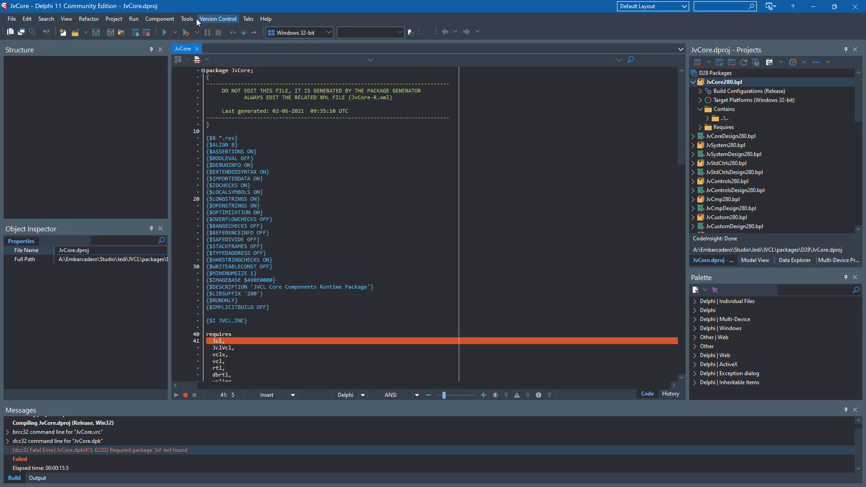
click(197, 48)
click(188, 21)
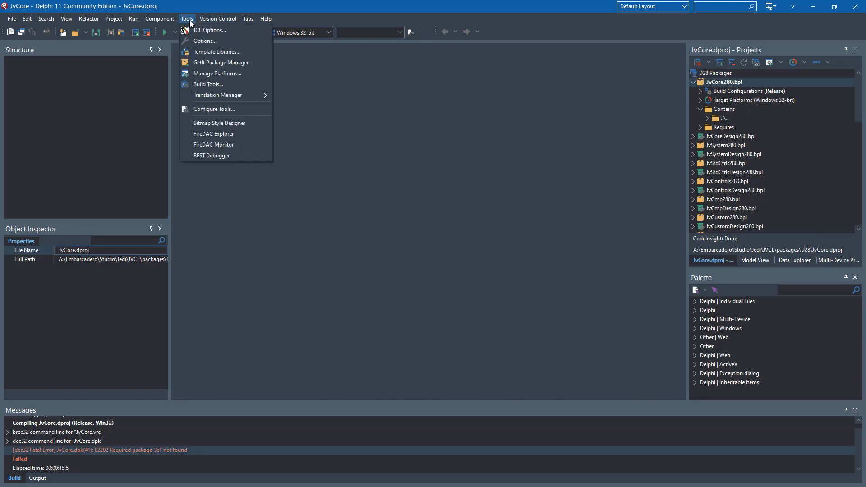
click(204, 40)
click(526, 185)
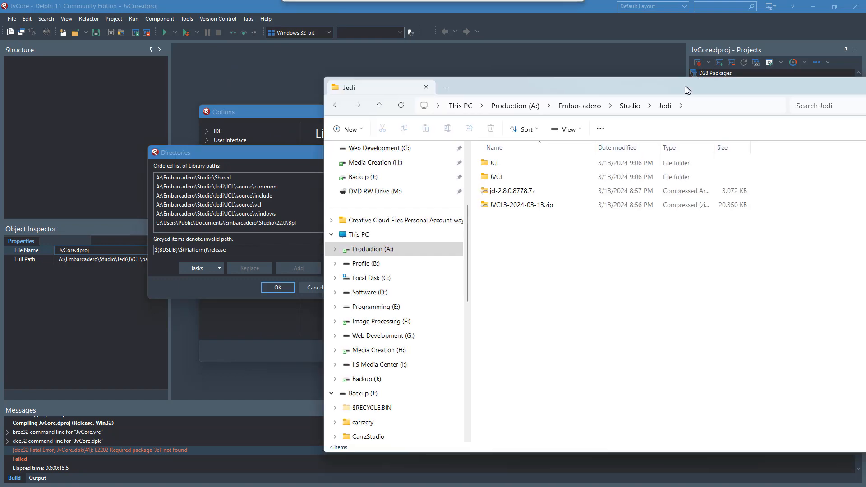
- Browse to the JCL\lib\d28\win32 folder in File Explorer and copy its full path
drag(686, 89, 648, 93)
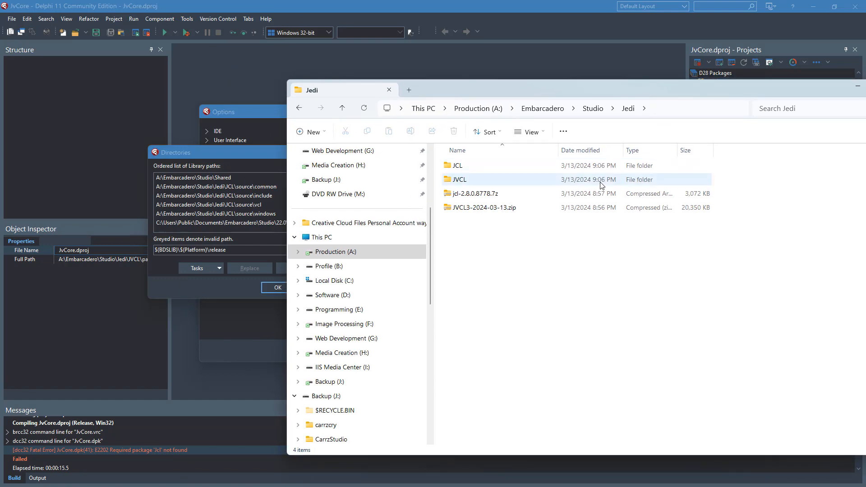
double_click(459, 167)
double_click(465, 266)
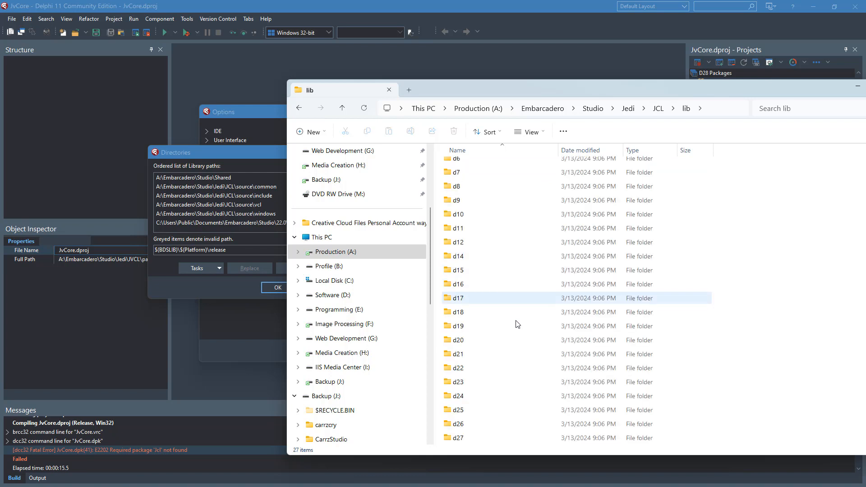
double_click(477, 397)
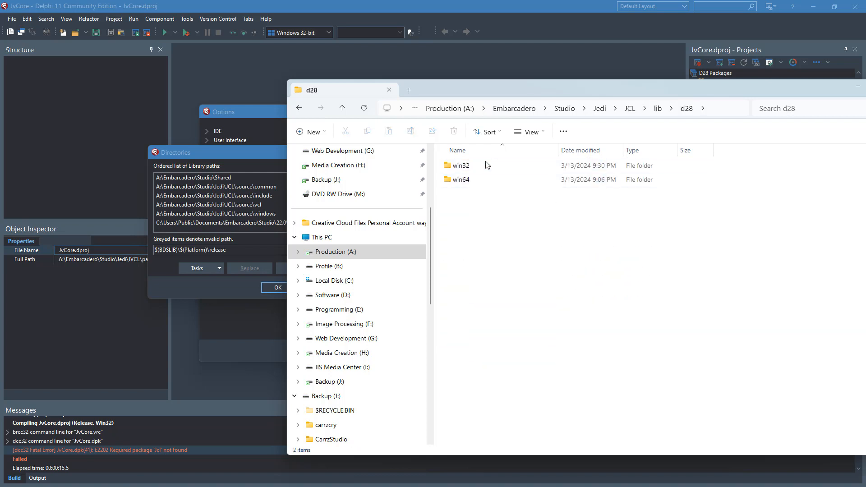
double_click(473, 166)
click(690, 109)
key(ctrl+c)
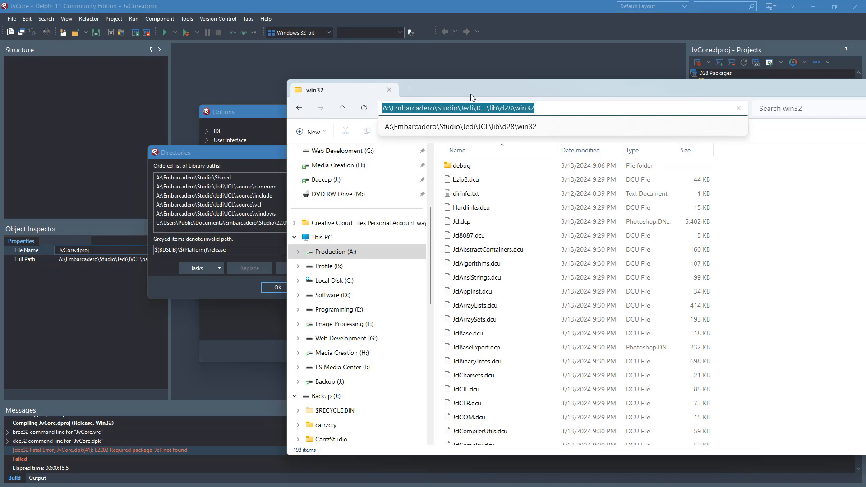
- Add A:\Embarcadero\Studio\Jedi\JCL\lib\d28\win32 to the library paths and save the options
drag(472, 93, 865, 95)
click(248, 251)
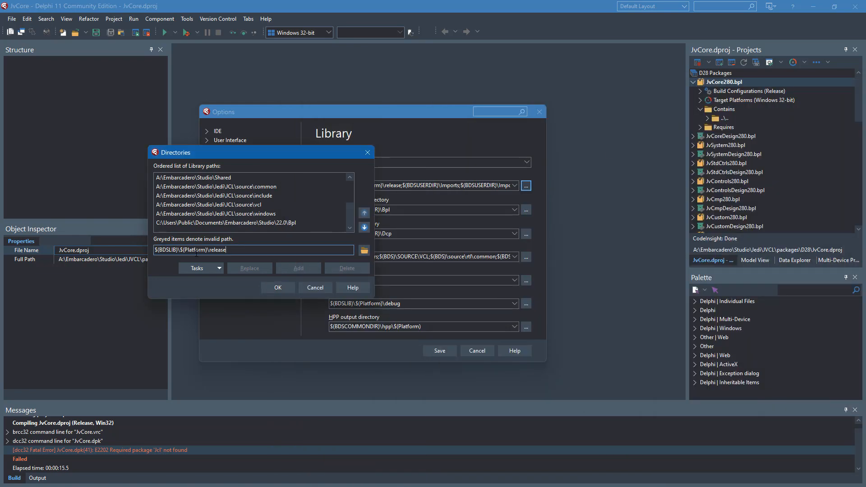
key(ctrl+a)
key(ctrl+v)
click(298, 269)
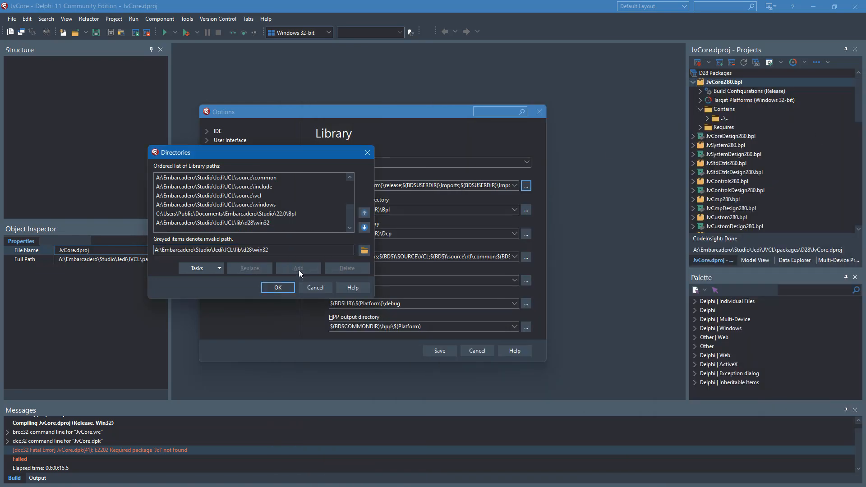
click(278, 289)
click(440, 352)
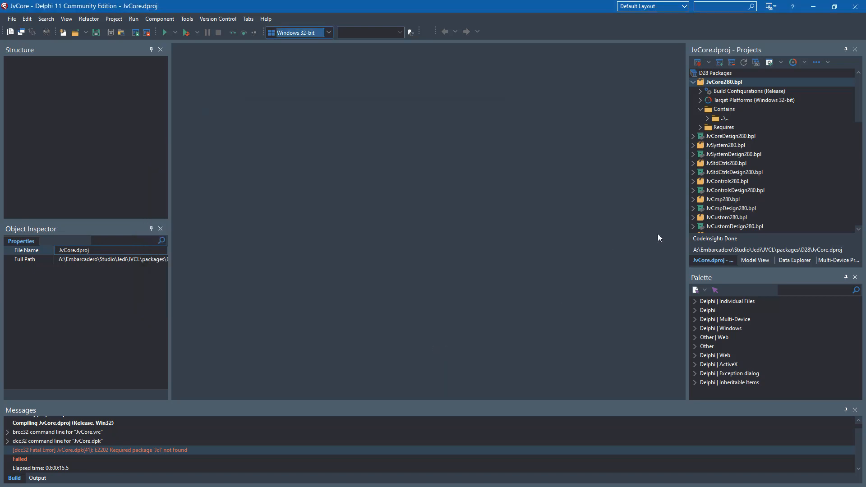
- Compile all packages in the D28 Packages project group, acknowledging the Community Edition EULA reminder and closing the compile result
right_click(718, 76)
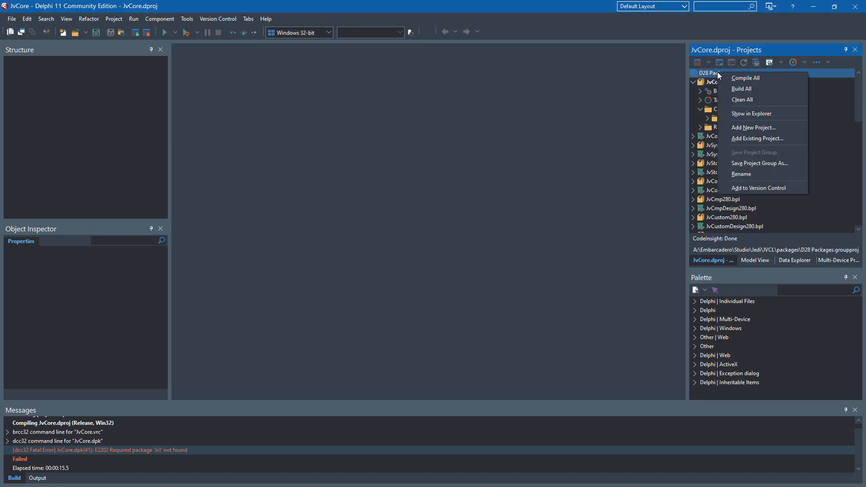
click(745, 80)
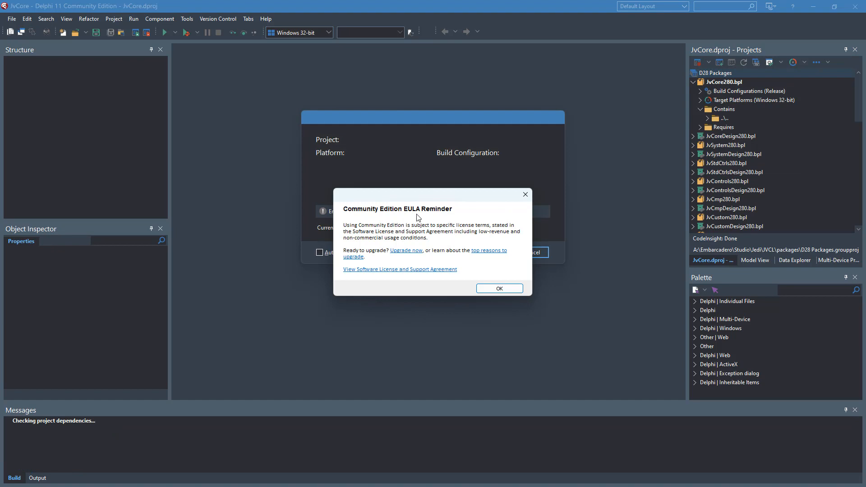
click(498, 291)
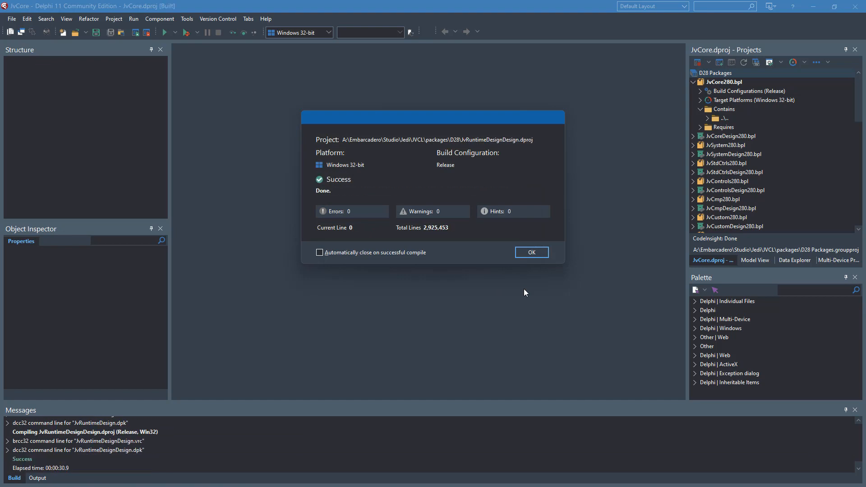
click(533, 254)
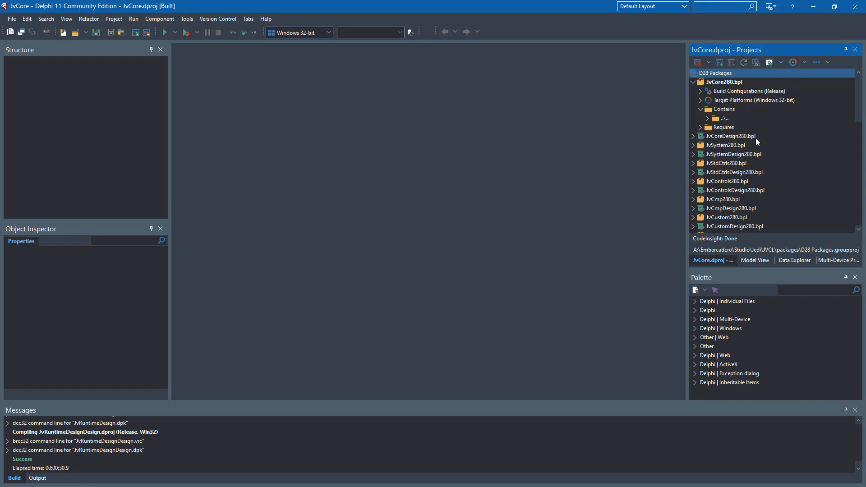
- Install the design packages JvCoreDesign280.bpl and JvSystemDesign280.bpl, acknowledging each installation message
right_click(718, 136)
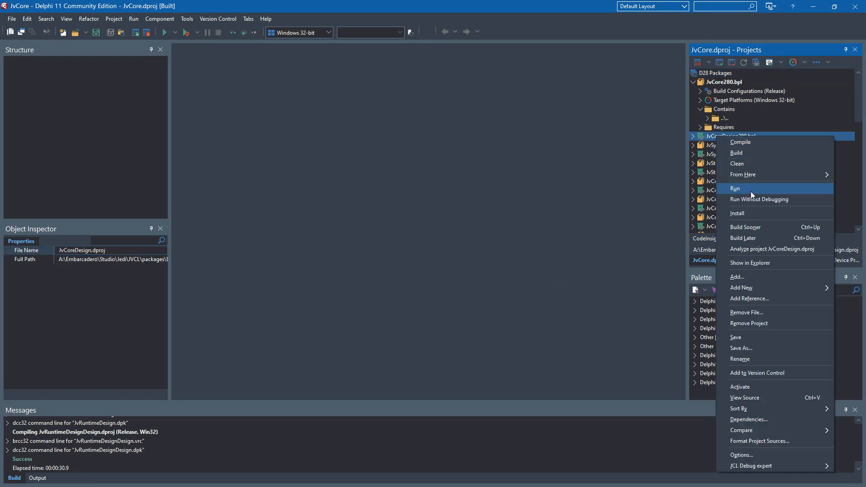
click(749, 213)
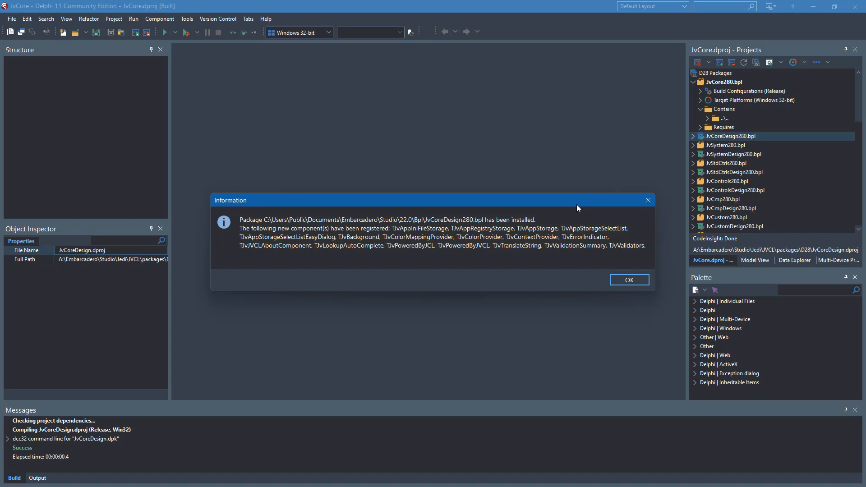
click(629, 279)
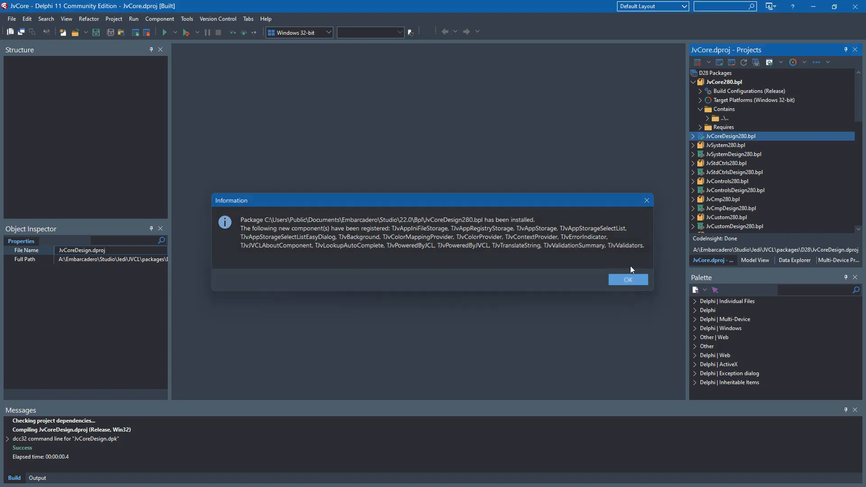
right_click(717, 155)
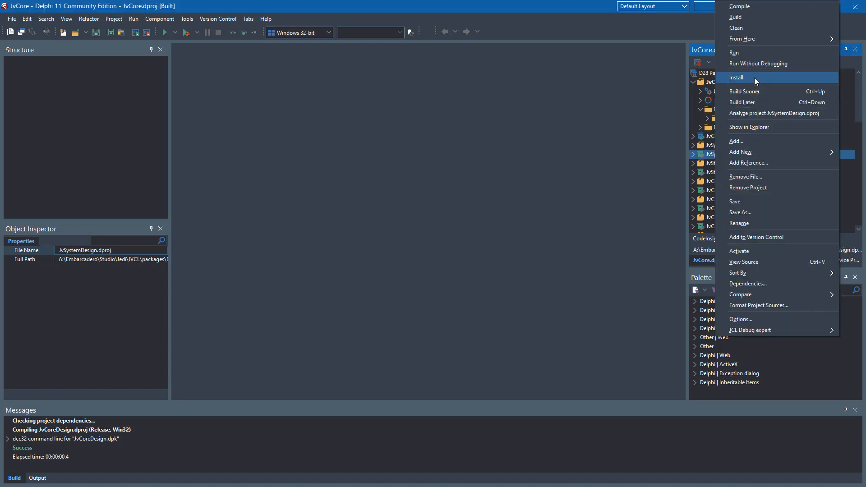
click(755, 80)
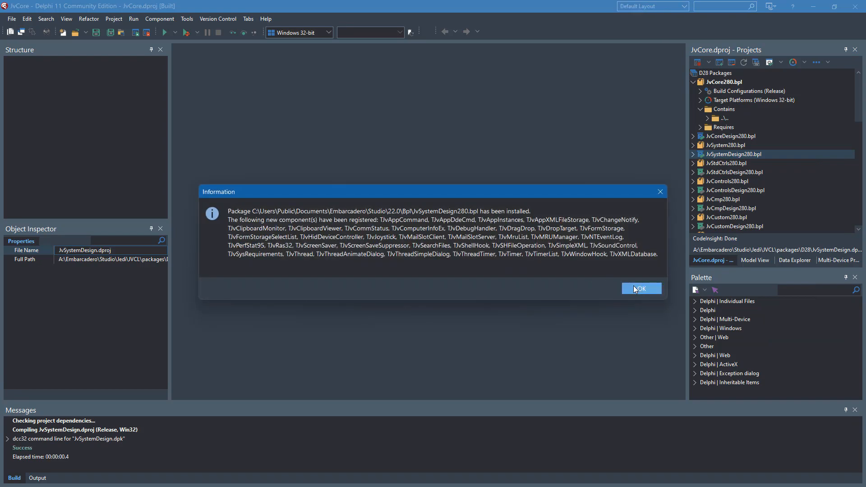
click(641, 289)
- Install each design package from JvStdCtrlsDesign280.bpl through JvJansDesign280.bpl
right_click(712, 173)
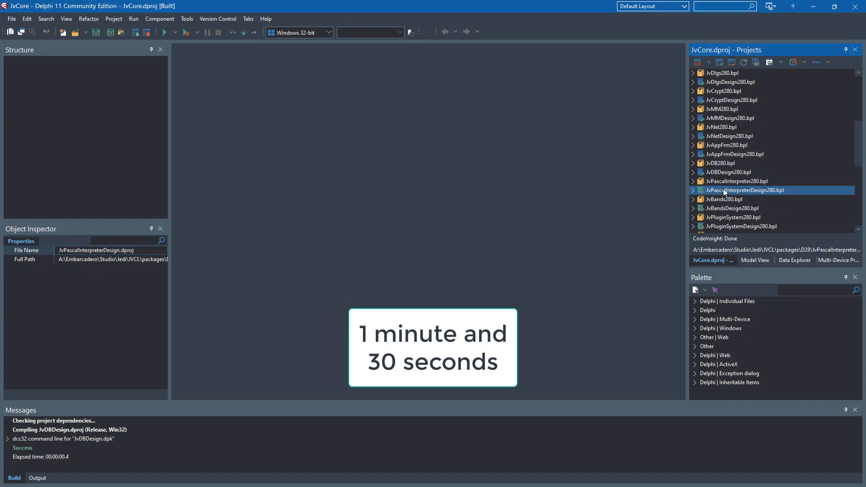
right_click(724, 193)
click(737, 78)
right_click(717, 181)
click(738, 78)
click(585, 271)
right_click(717, 191)
click(738, 78)
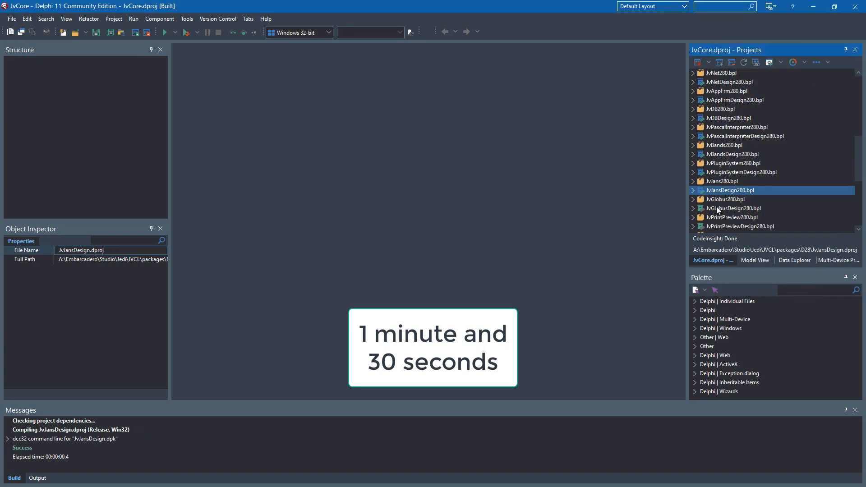
- Install each design package from JvGlobusDesign280.bpl through JvTimeFrameworkDesign280.bpl
right_click(717, 173)
click(737, 78)
click(627, 276)
right_click(717, 190)
click(737, 77)
right_click(718, 209)
right_click(717, 227)
- Install the remaining design packages from JvHMIDesign280.bpl through JvRuntimeDesignDesign280.bpl
right_click(717, 191)
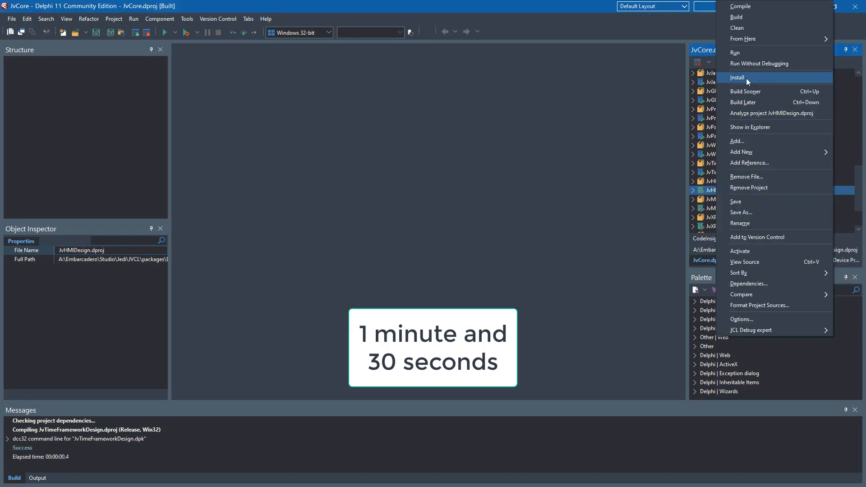
click(746, 79)
click(636, 278)
scroll(731, 198, down, 3)
right_click(722, 175)
click(745, 78)
right_click(722, 211)
click(746, 78)
right_click(722, 229)
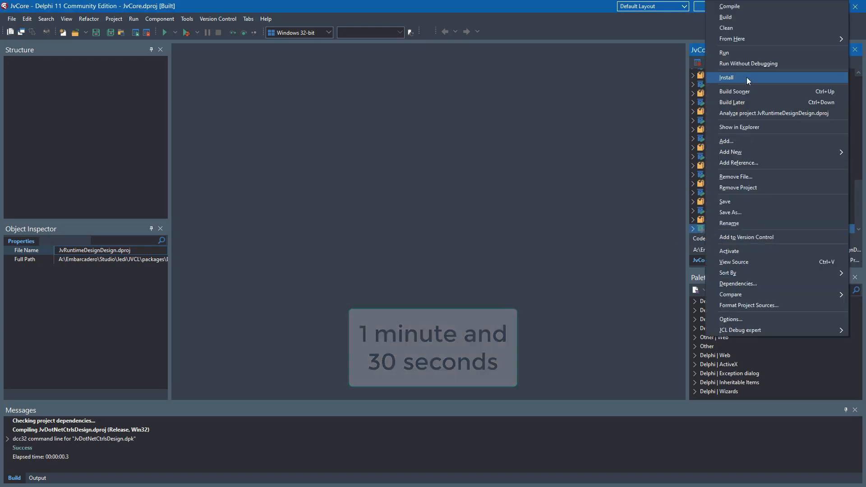
click(747, 77)
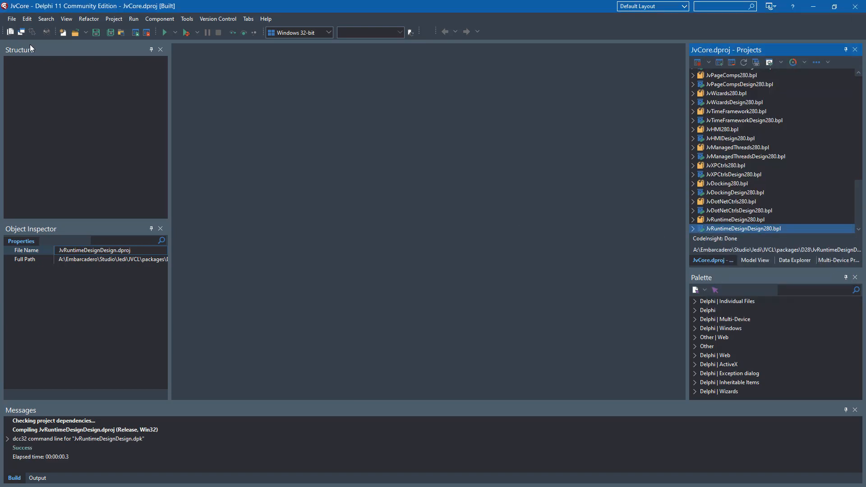
- Close the D28 Packages project group without saving the changes to the JvRuntimeDesignDesign project
click(13, 22)
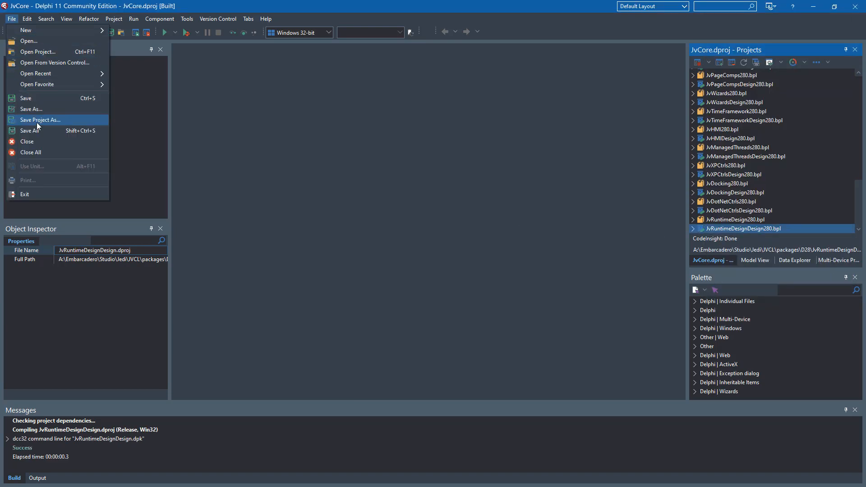
click(42, 154)
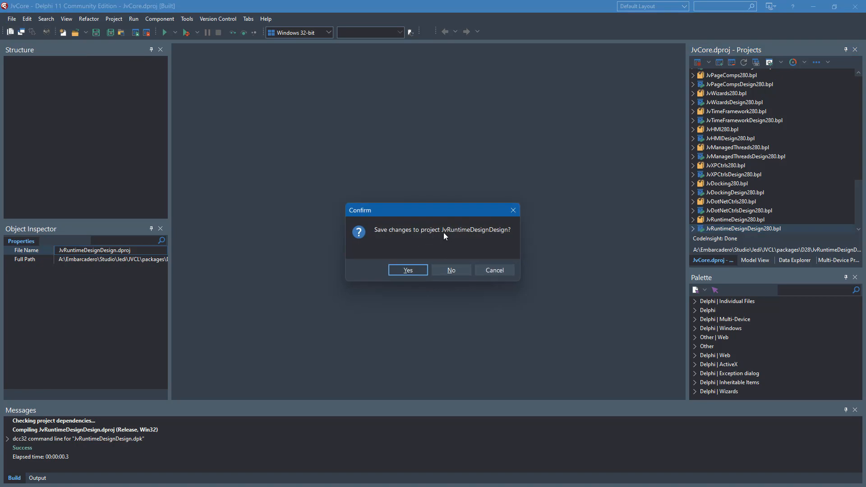
click(451, 270)
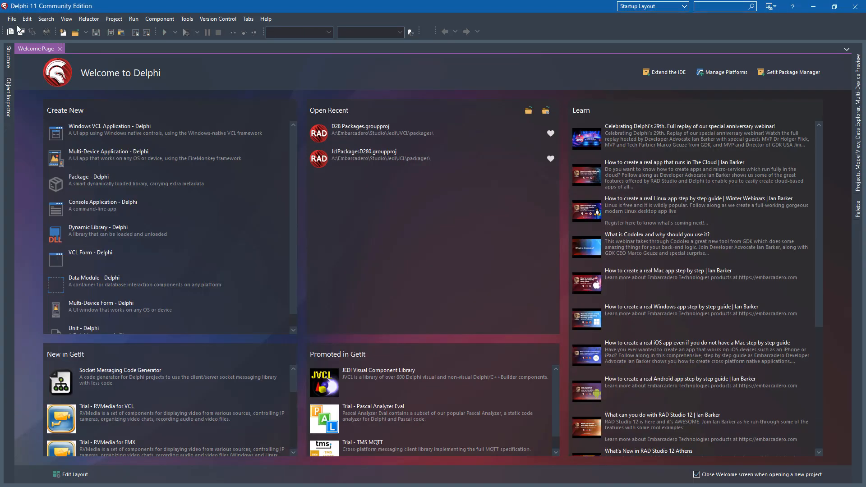
- Open the JvDbMaskEditDemo project from the JvDbMaskEdit folder of the JVCL examples
click(12, 19)
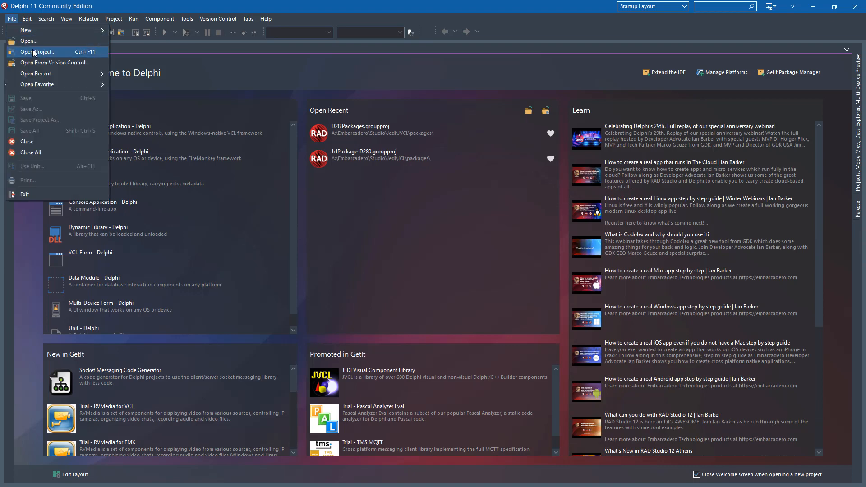
click(34, 52)
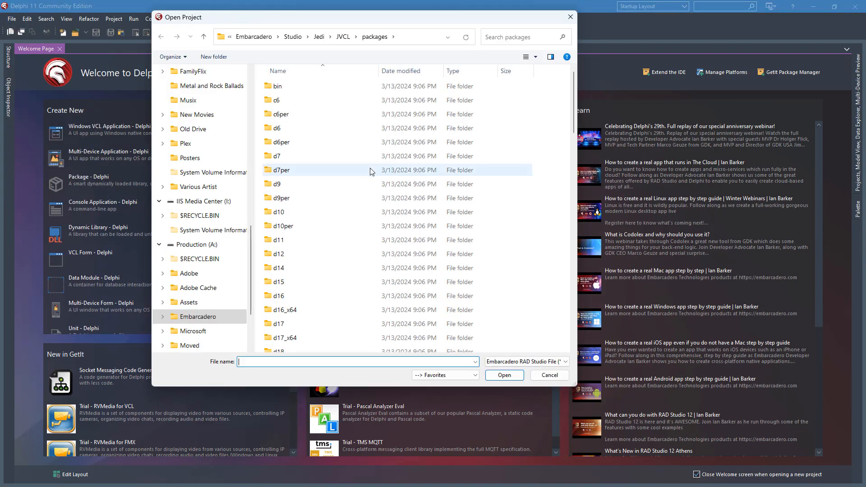
click(344, 37)
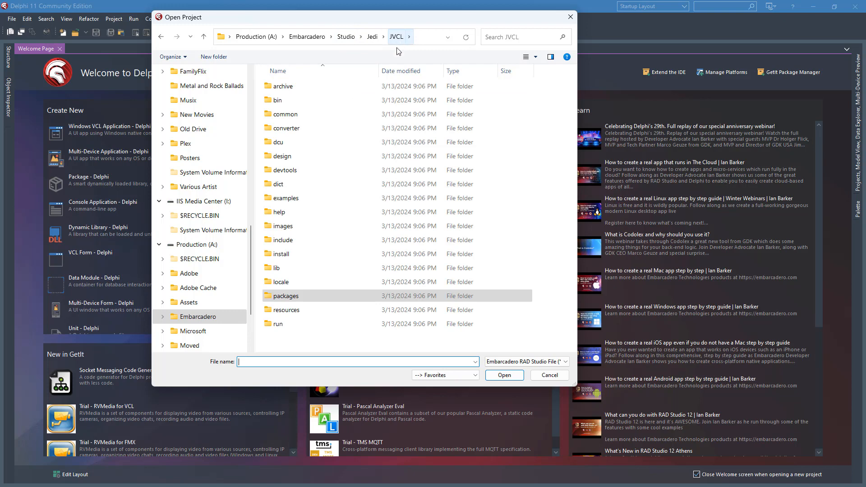
click(291, 199)
double_click(291, 199)
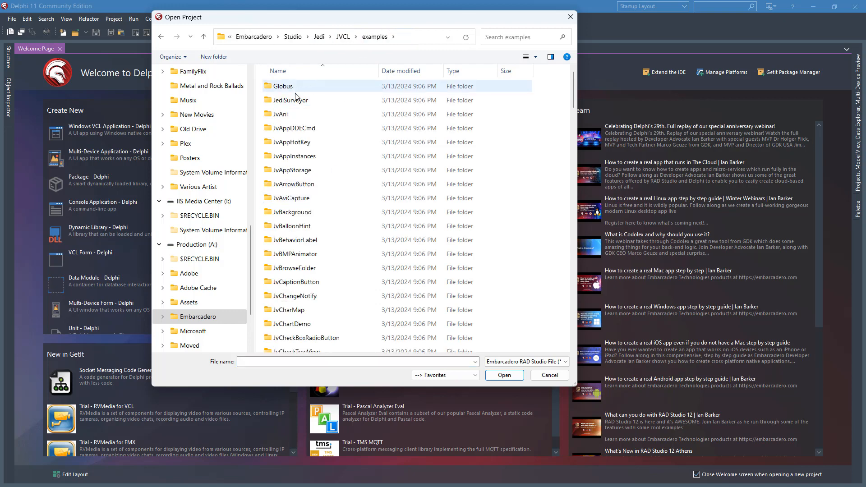
scroll(310, 261, down, 6)
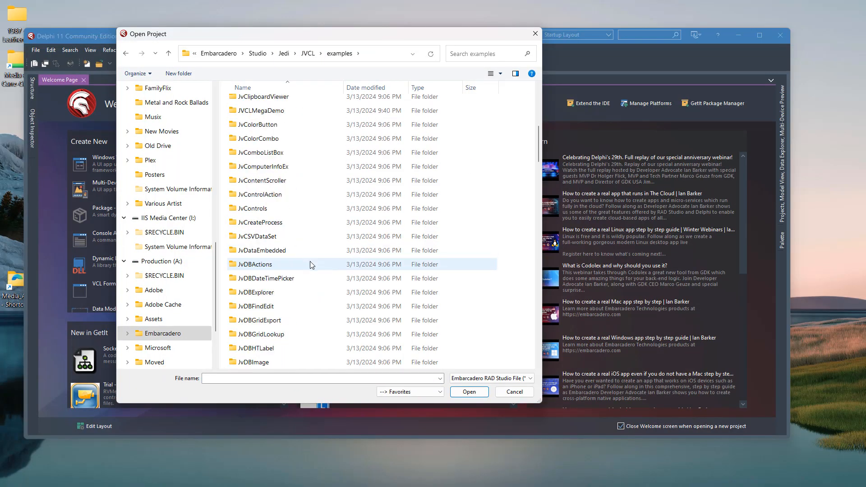
scroll(297, 273, down, 4)
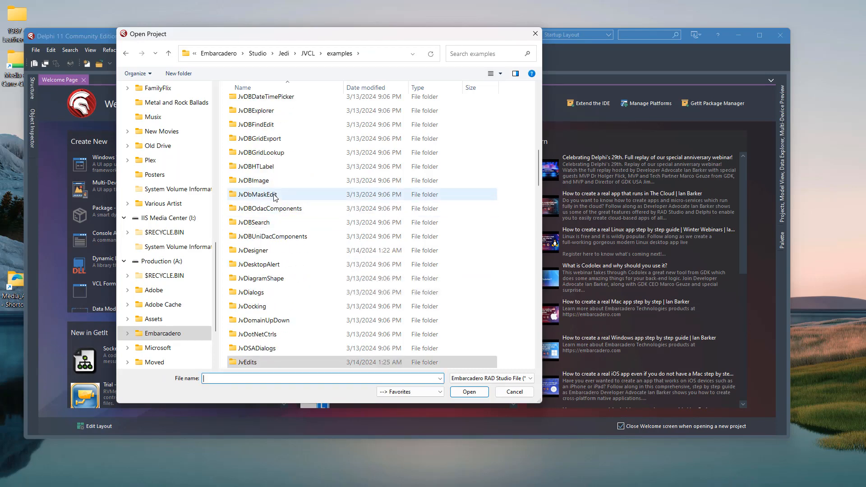
double_click(285, 195)
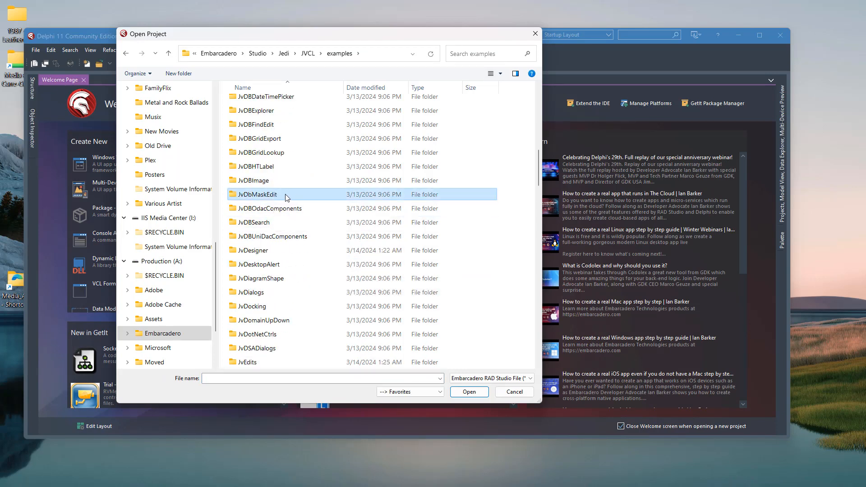
double_click(272, 104)
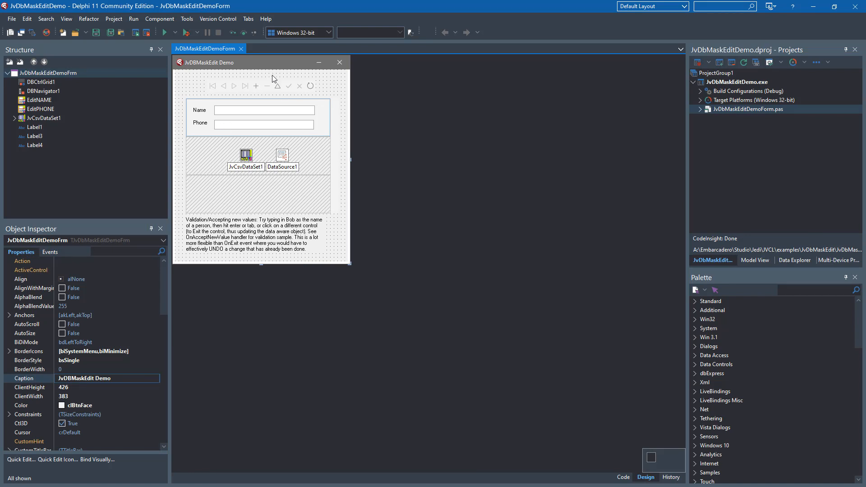
- Try to compile and run the JvDbMaskEditDemo project, and dismiss the build summary
click(162, 33)
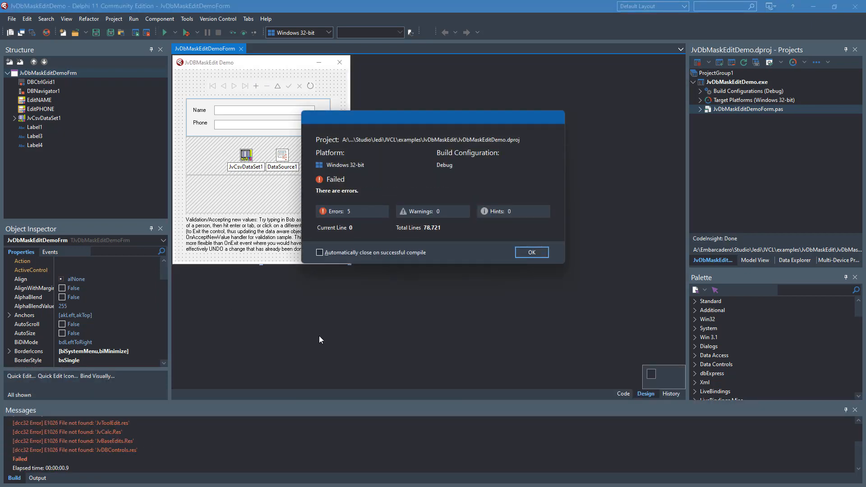
click(532, 253)
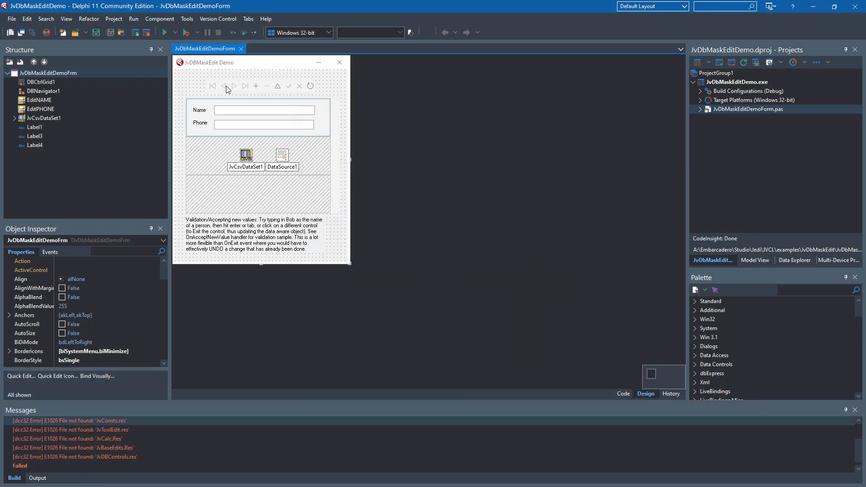
- Open the ordered list of Delphi library paths for the Windows 32-bit platform in the IDE options
click(189, 19)
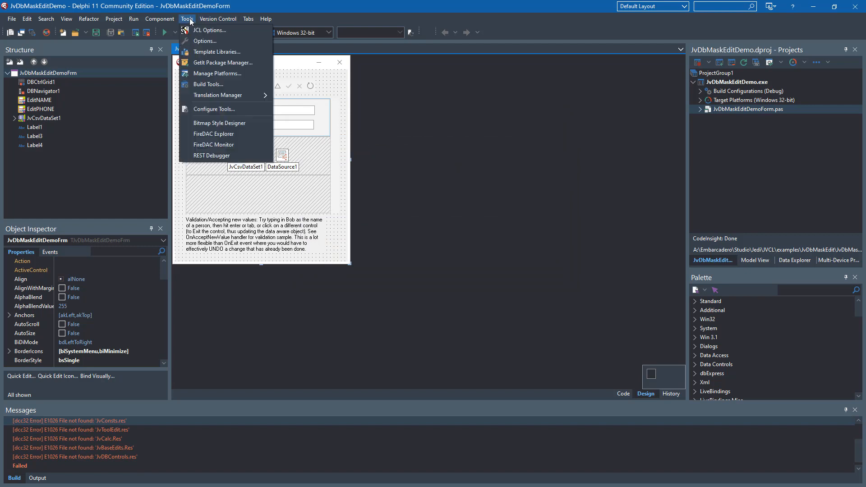
click(205, 41)
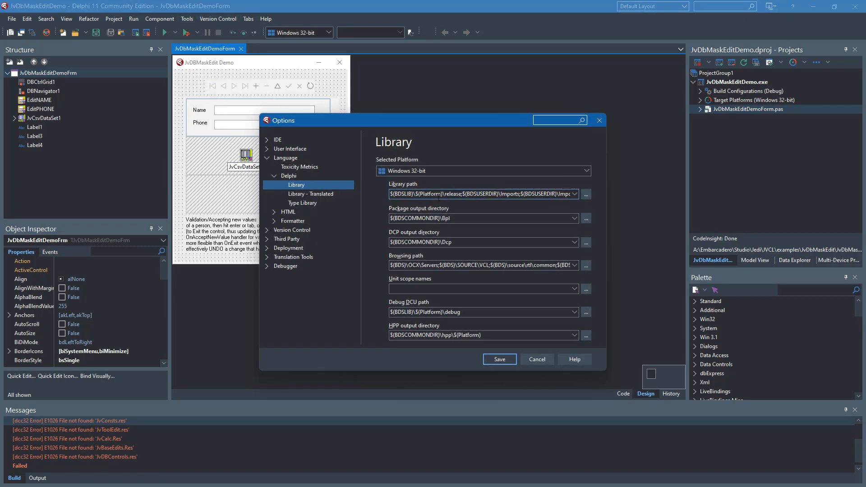
click(587, 194)
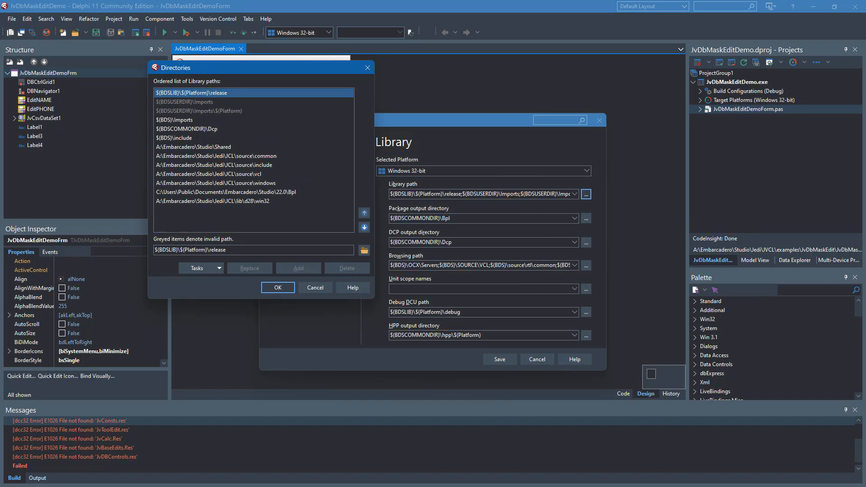
- Switch to the File Explorer window showing the JVCL resources folder, go up to the JVCL folder and copy its path
mouse_move(135, 483)
mouse_move(93, 482)
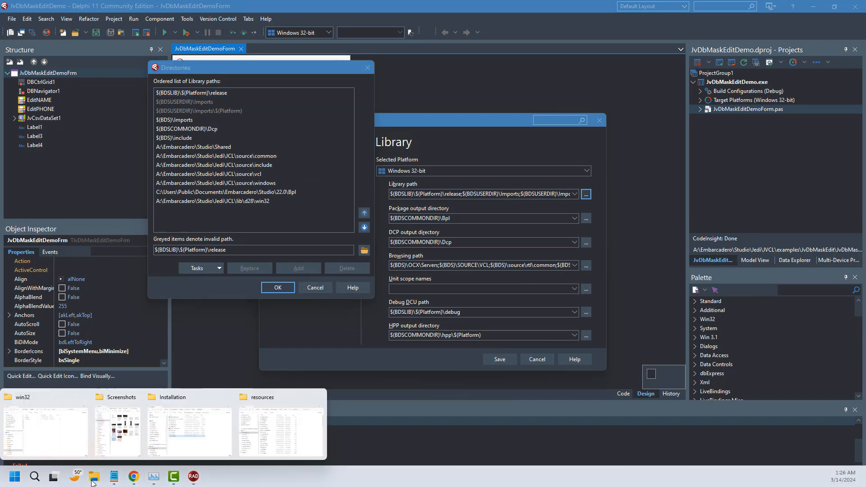
click(252, 413)
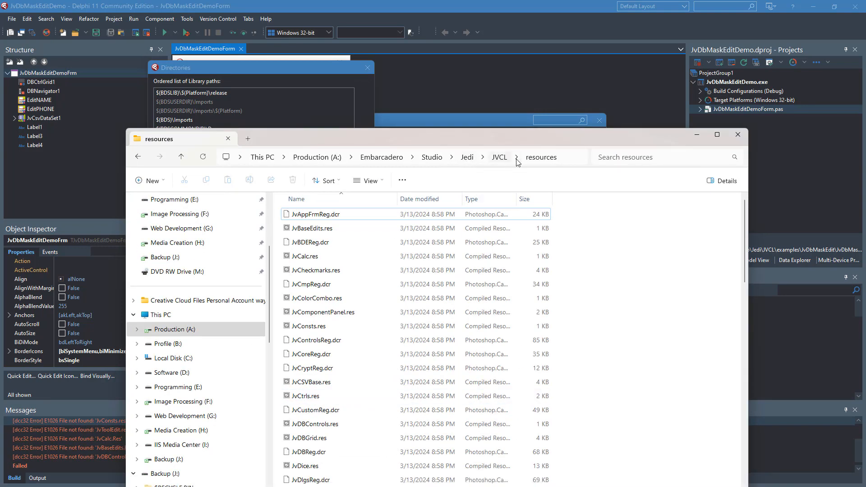
click(499, 158)
drag(462, 140, 680, 54)
click(123, 247)
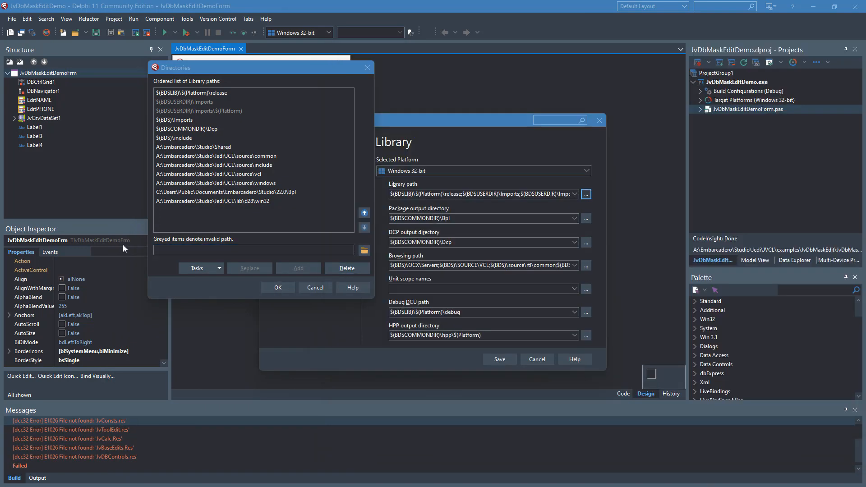
- Add the common, resources and run subfolders of A:\Embarcadero\Studio\Jedi\JVCL to the library paths and save the options
click(189, 249)
text(A:\Embarcadero\Studio\Jedi\JVCL)
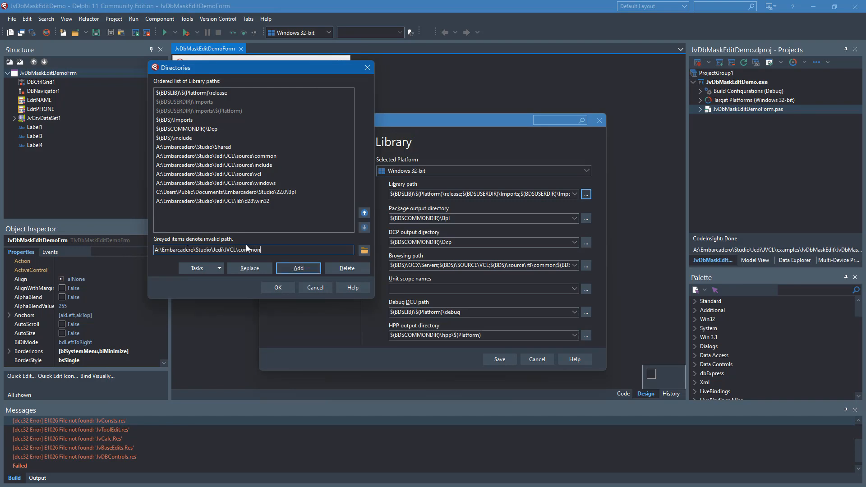
key(Return)
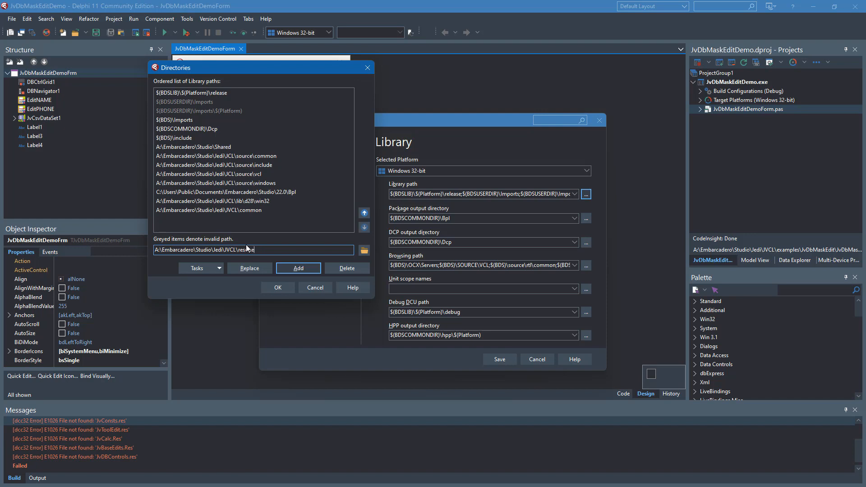
key(Return)
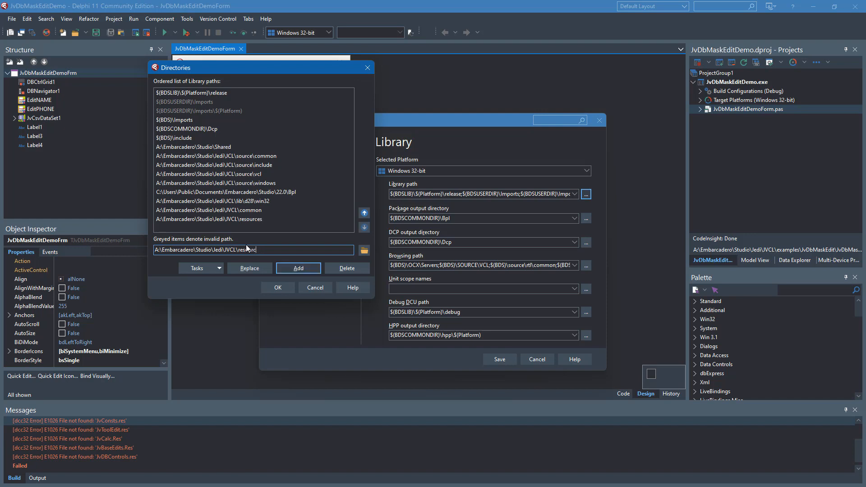
key(BackSpace)
text(un)
key(Return)
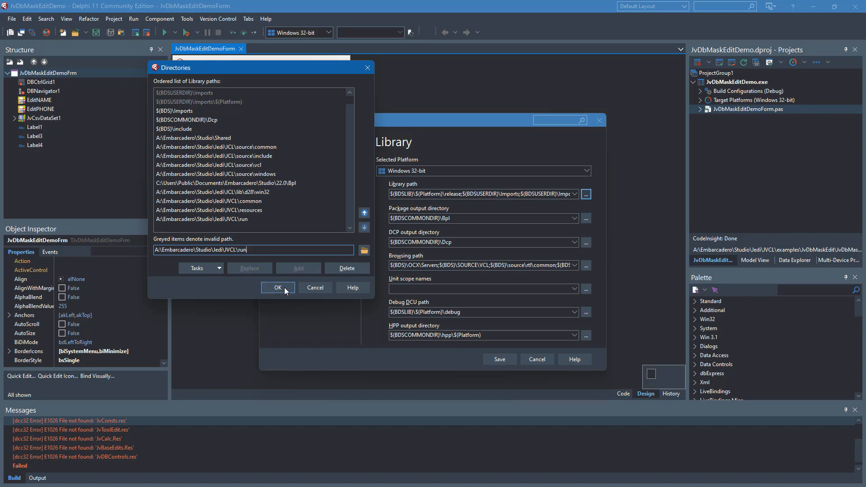
click(278, 288)
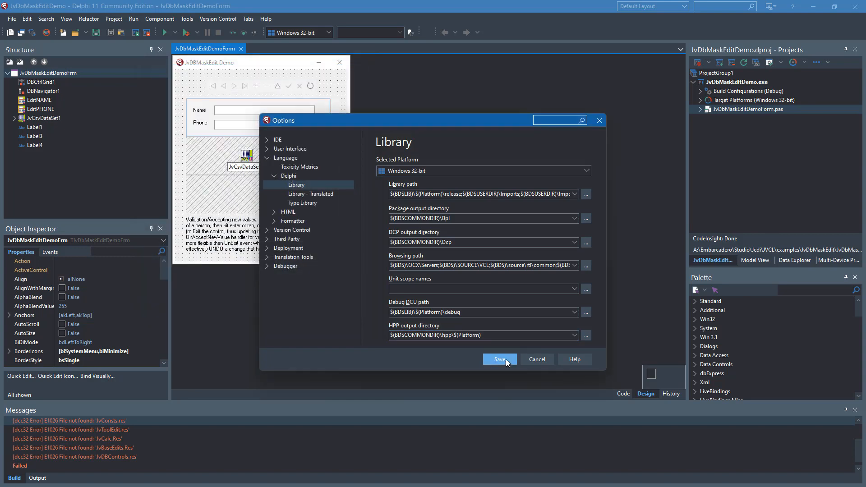
click(504, 360)
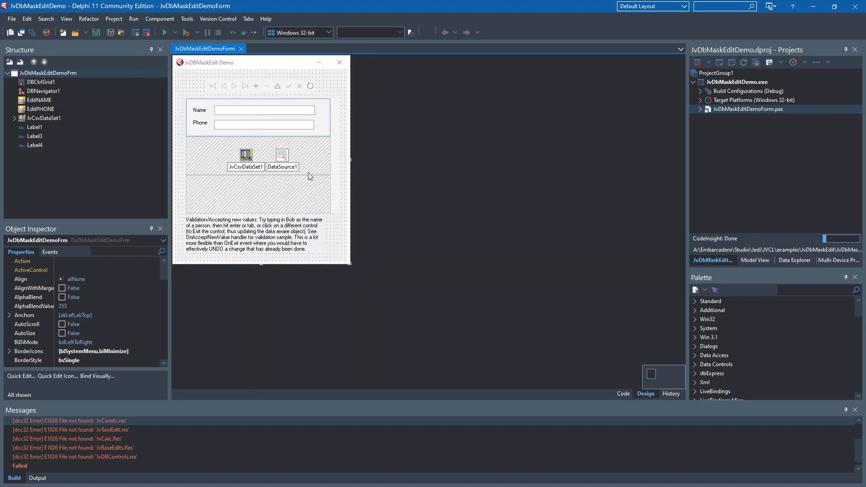
- Compile and run the JvDbMaskEditDemo project, and place the running demo window beside the form designer
click(166, 33)
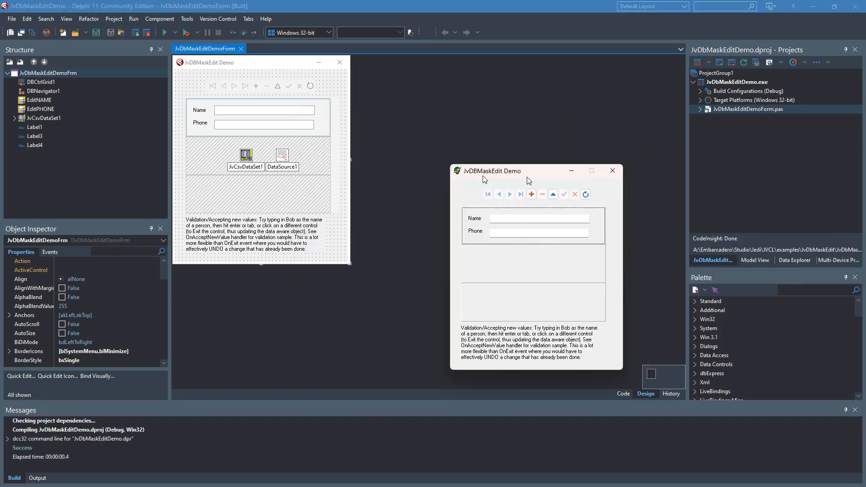
drag(469, 158, 461, 89)
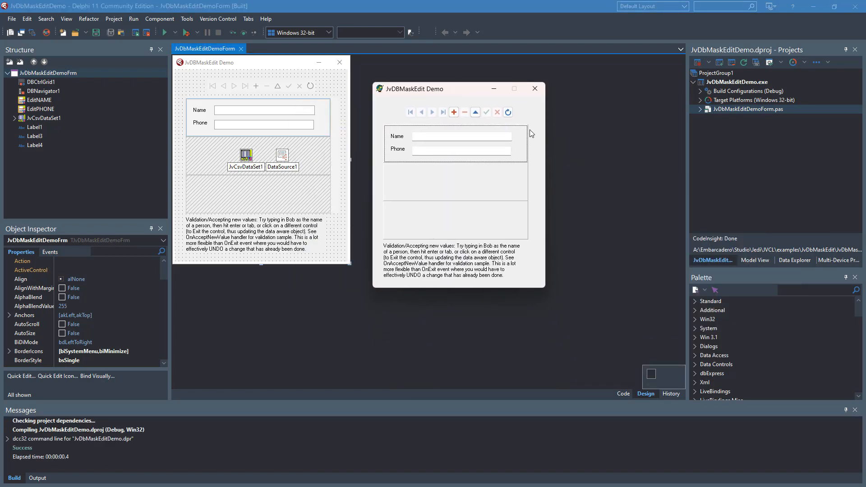